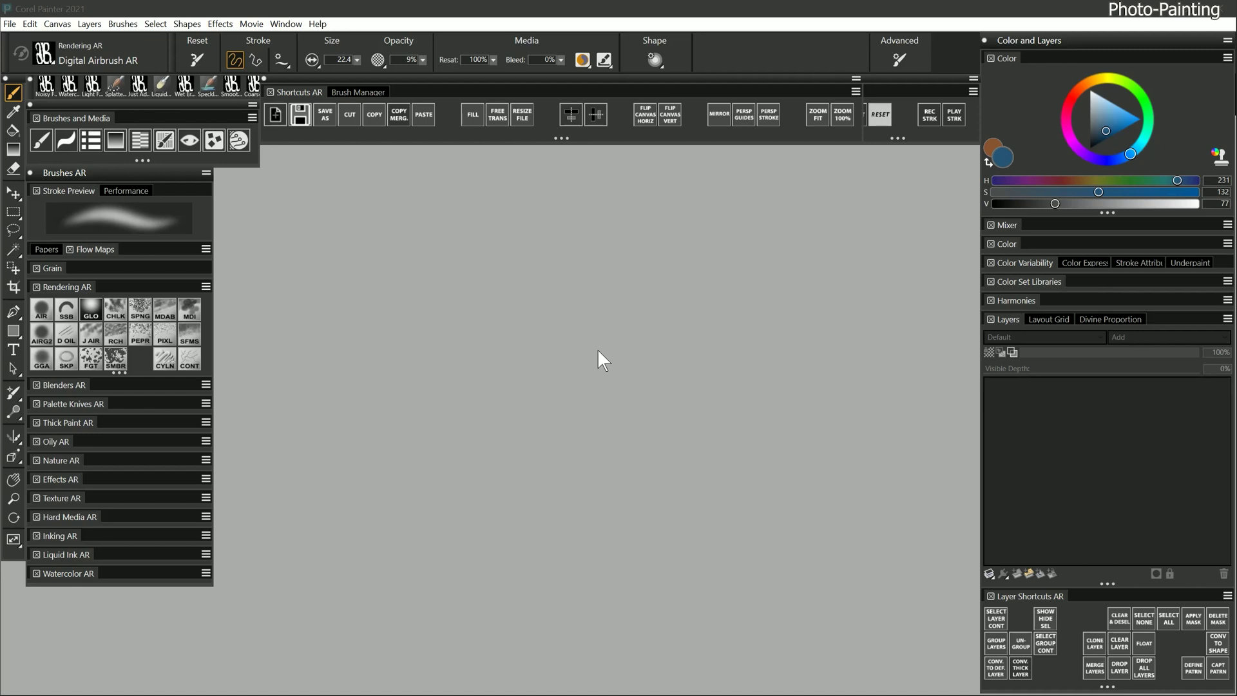
# Show the Photo Art palette drawer from the Window menu.
pyautogui.click(285, 24)
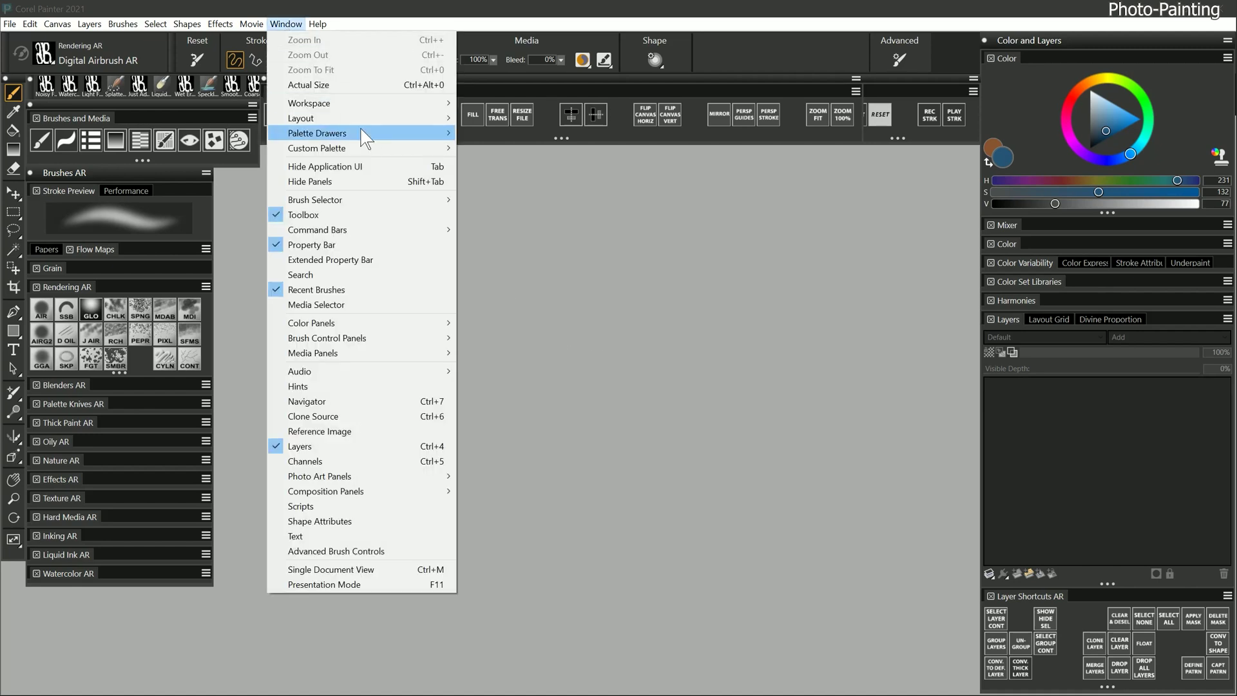
pyautogui.moveTo(367, 133)
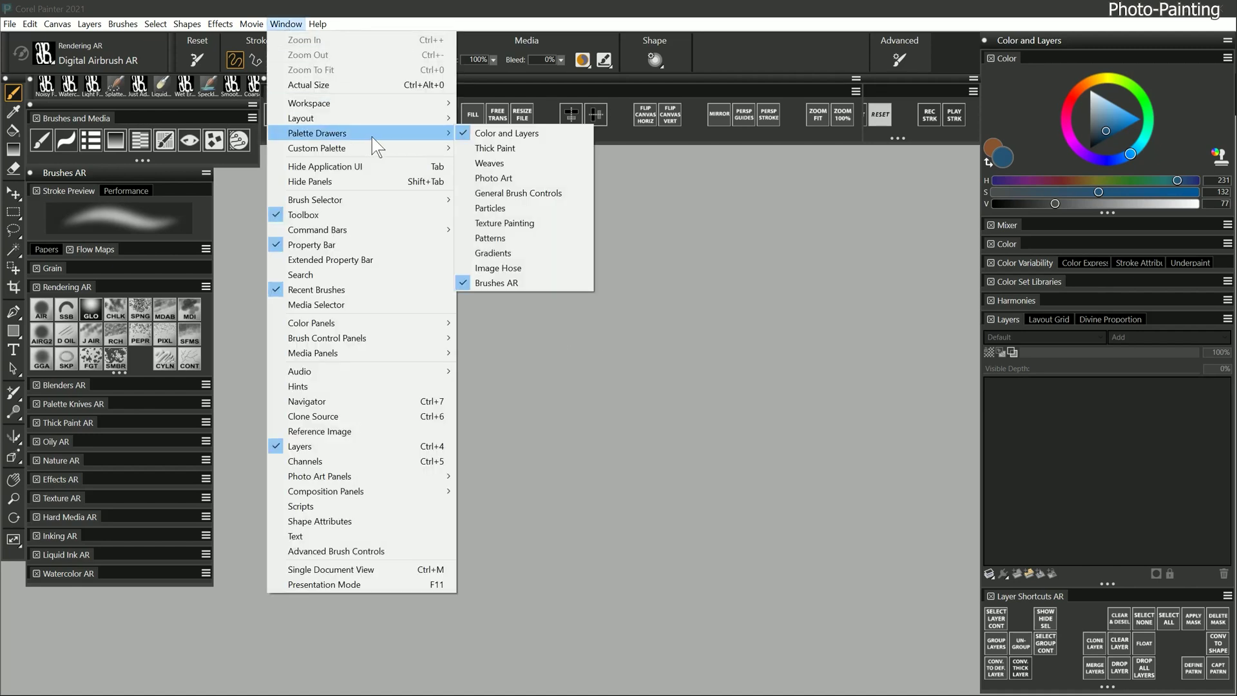
pyautogui.click(522, 179)
# Add the Photo Art command bar to the workspace.
pyautogui.click(285, 24)
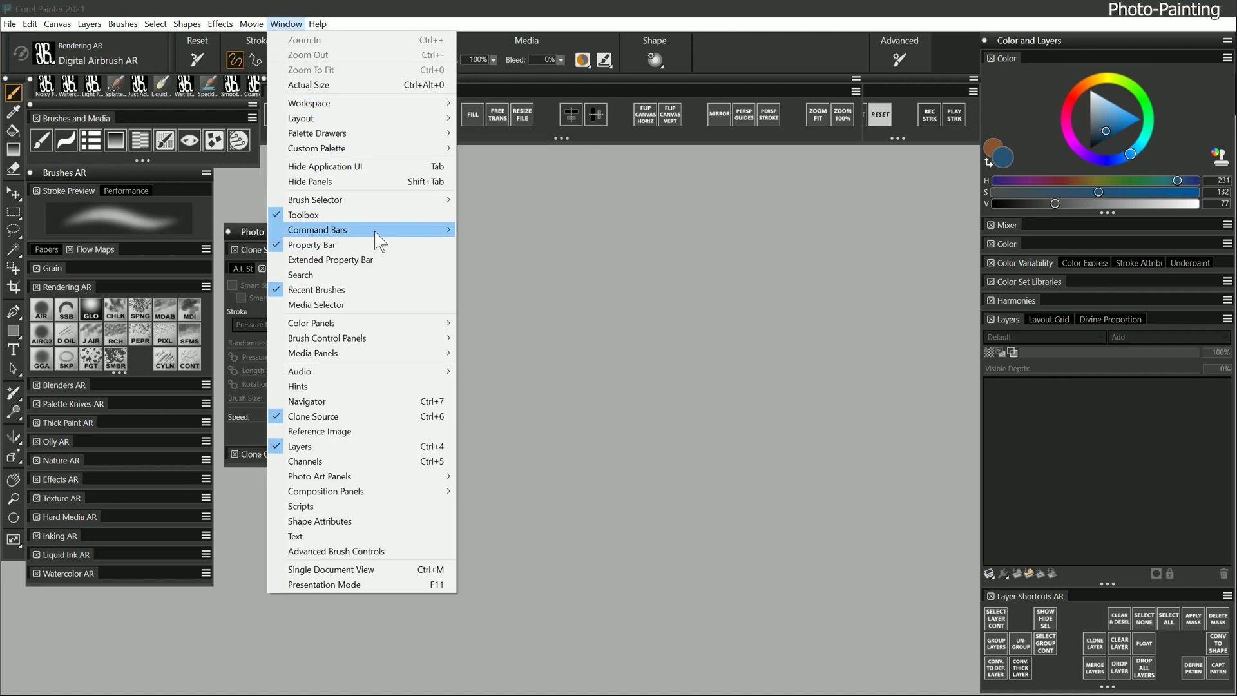
pyautogui.moveTo(411, 231)
pyautogui.click(508, 258)
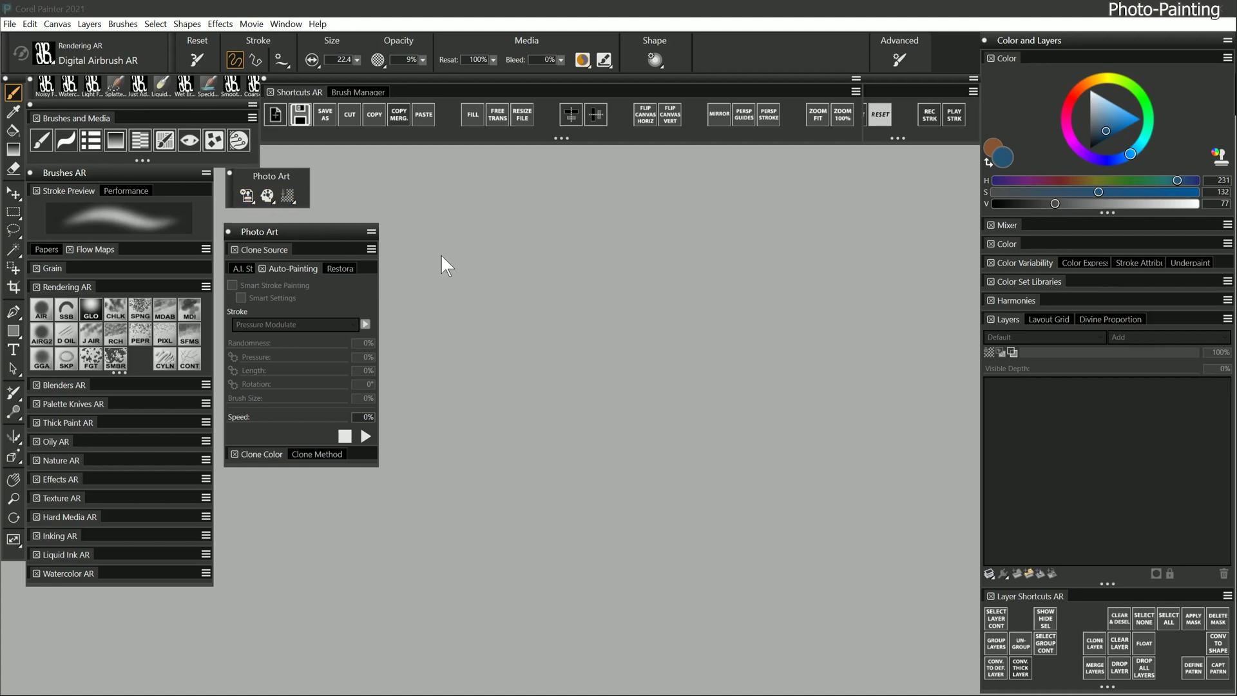
# Create a 10 × 8 inch, 300 ppi canvas and choose the clone-source photo to place.
pyautogui.click(275, 115)
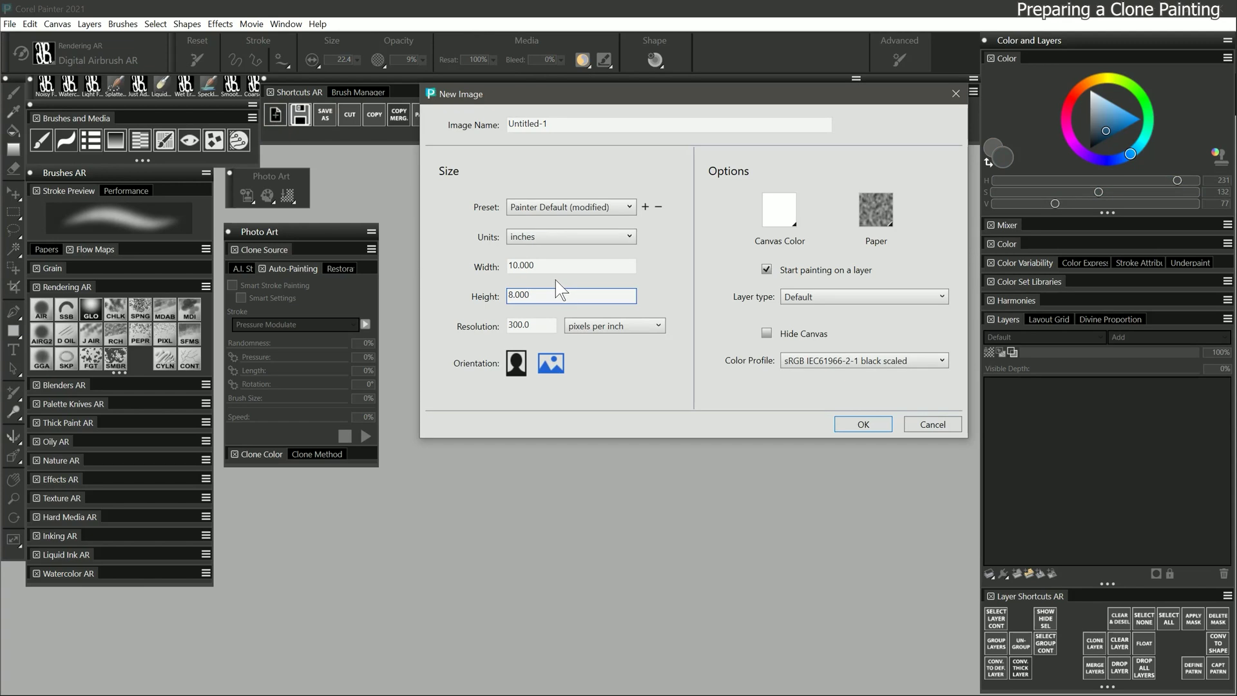
pyautogui.press('Return')
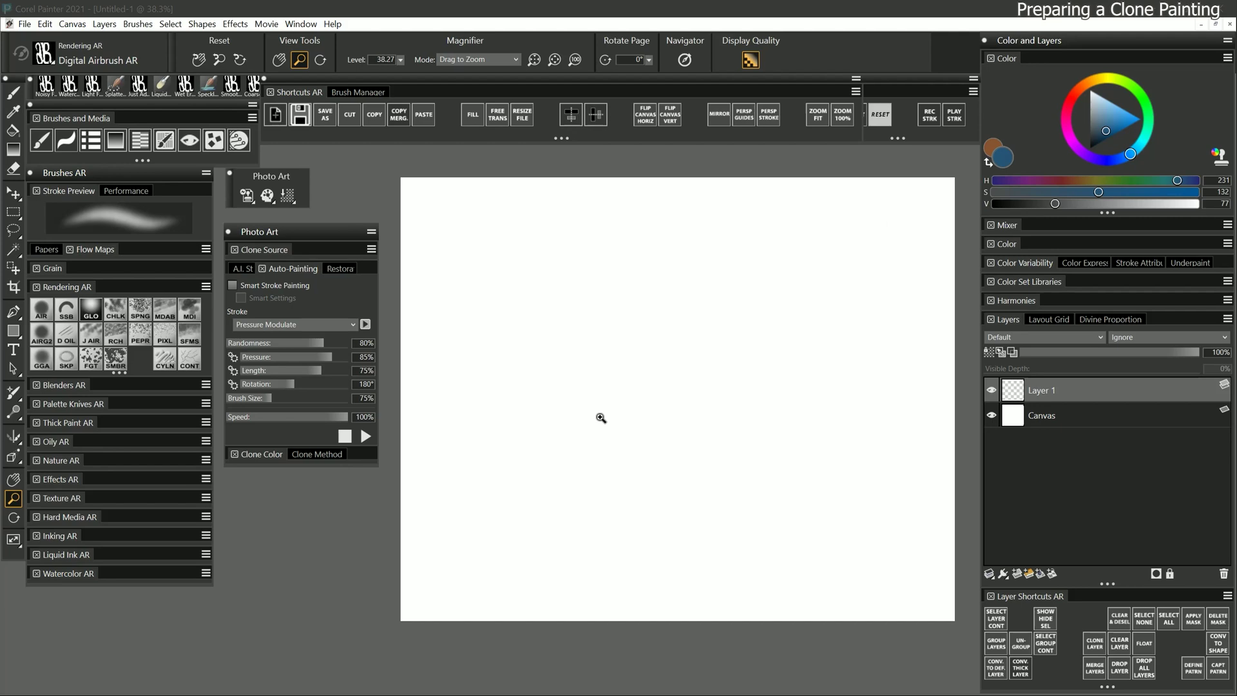
pyautogui.click(24, 24)
pyautogui.click(52, 105)
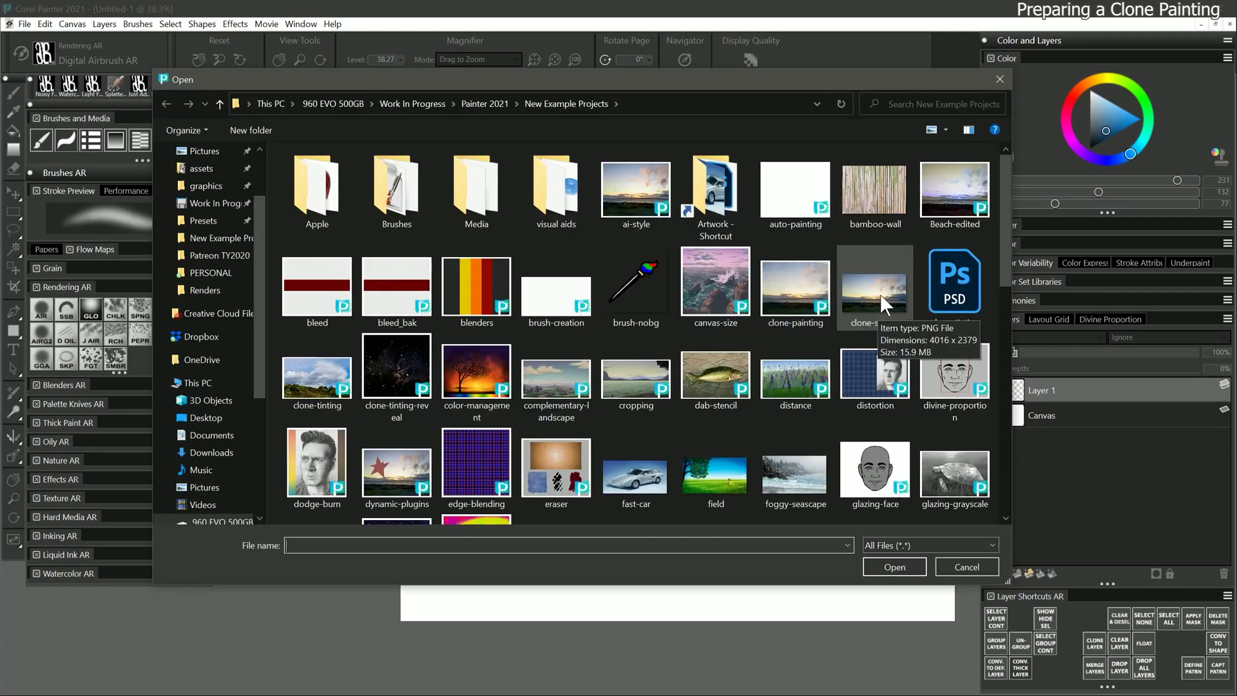
pyautogui.click(879, 292)
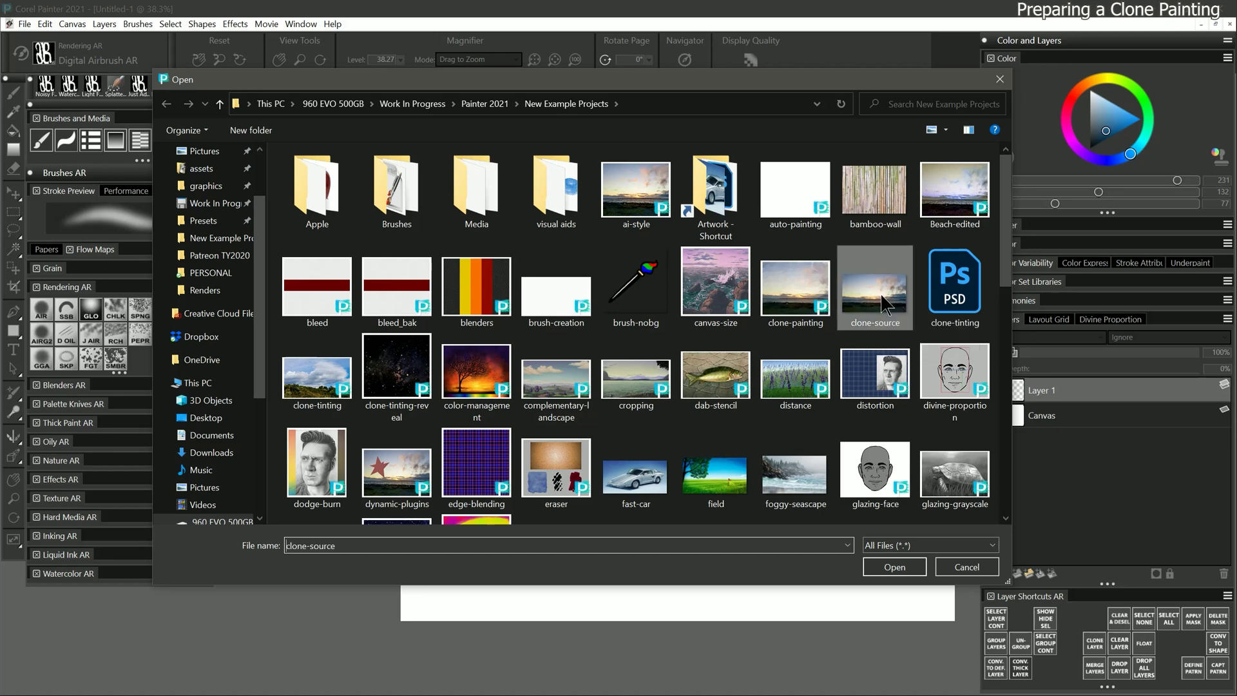
pyautogui.click(886, 565)
# Accept the profile warning, place clone-source at 105%, and drag it to cover the canvas.
pyautogui.press('Return')
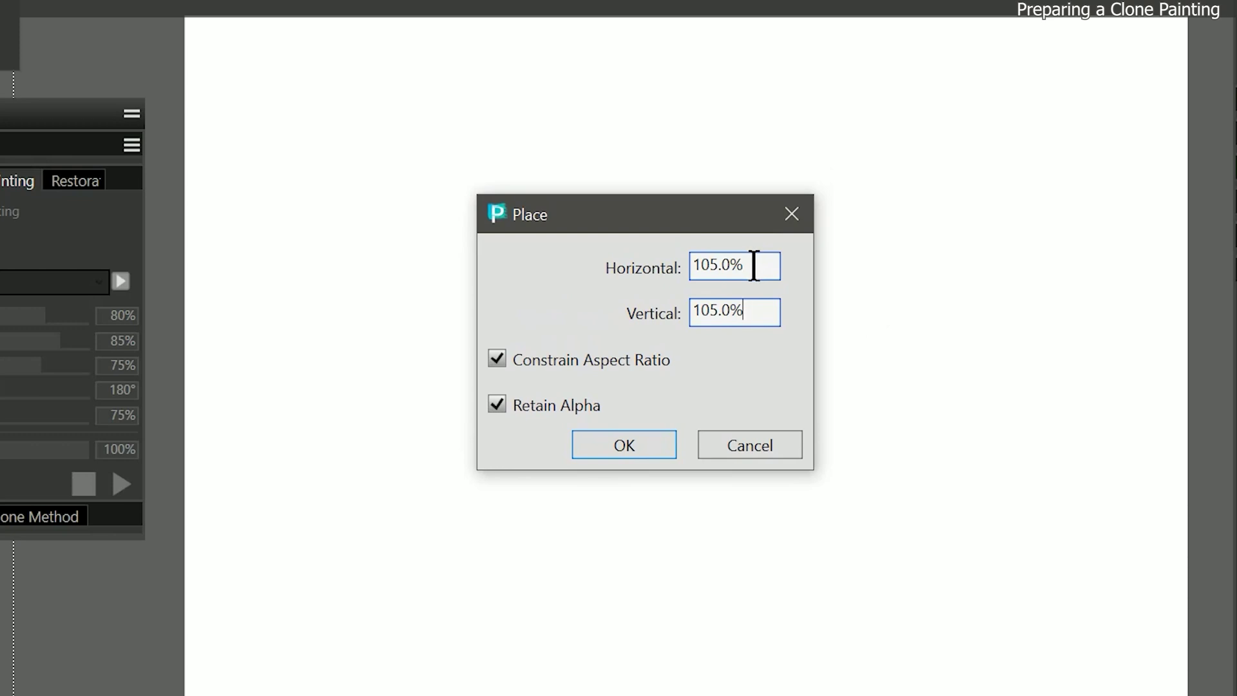
pyautogui.press('Return')
pyautogui.moveTo(686, 418); pyautogui.dragTo(703, 487)
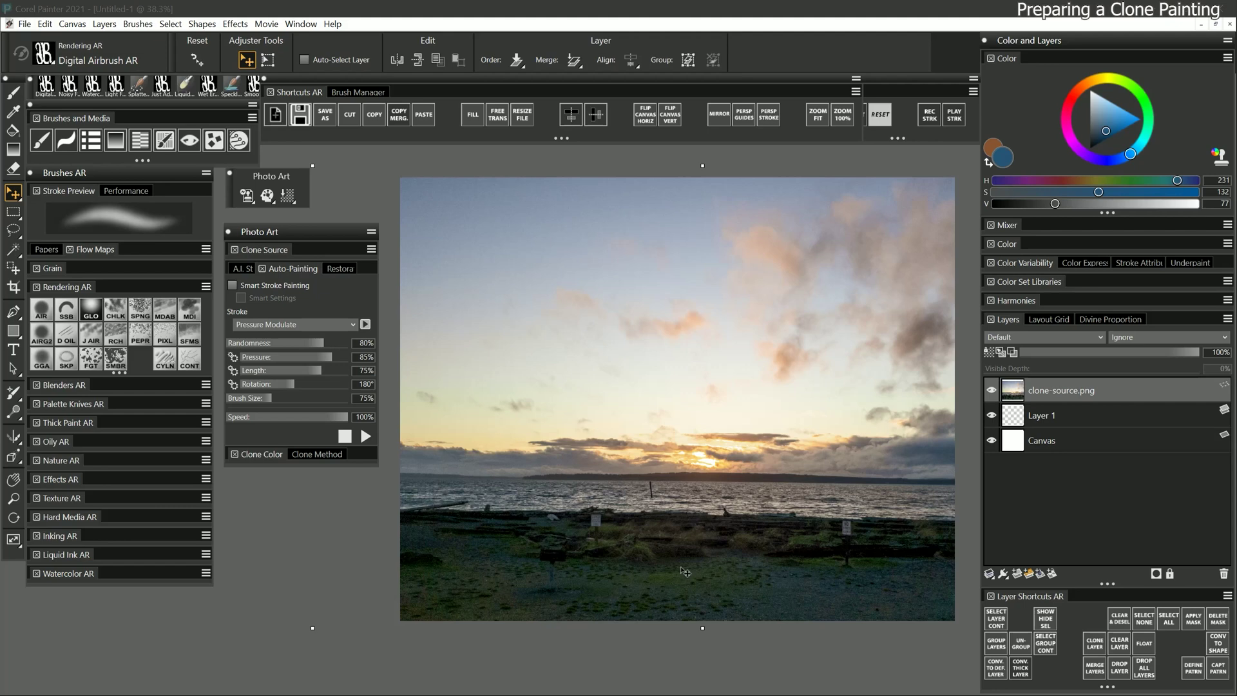
# Under Adjust Colors, set brightness 27%, contrast 19% and saturation 44%.
pyautogui.click(287, 195)
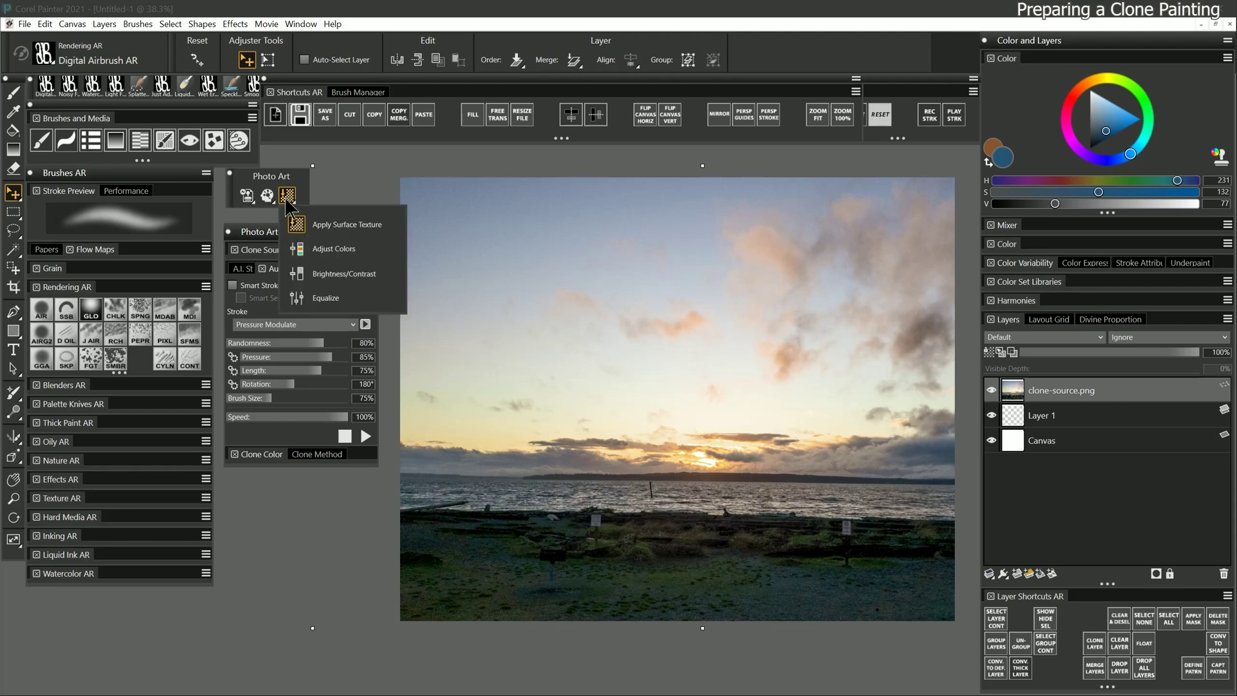
pyautogui.click(301, 251)
pyautogui.click(1189, 261)
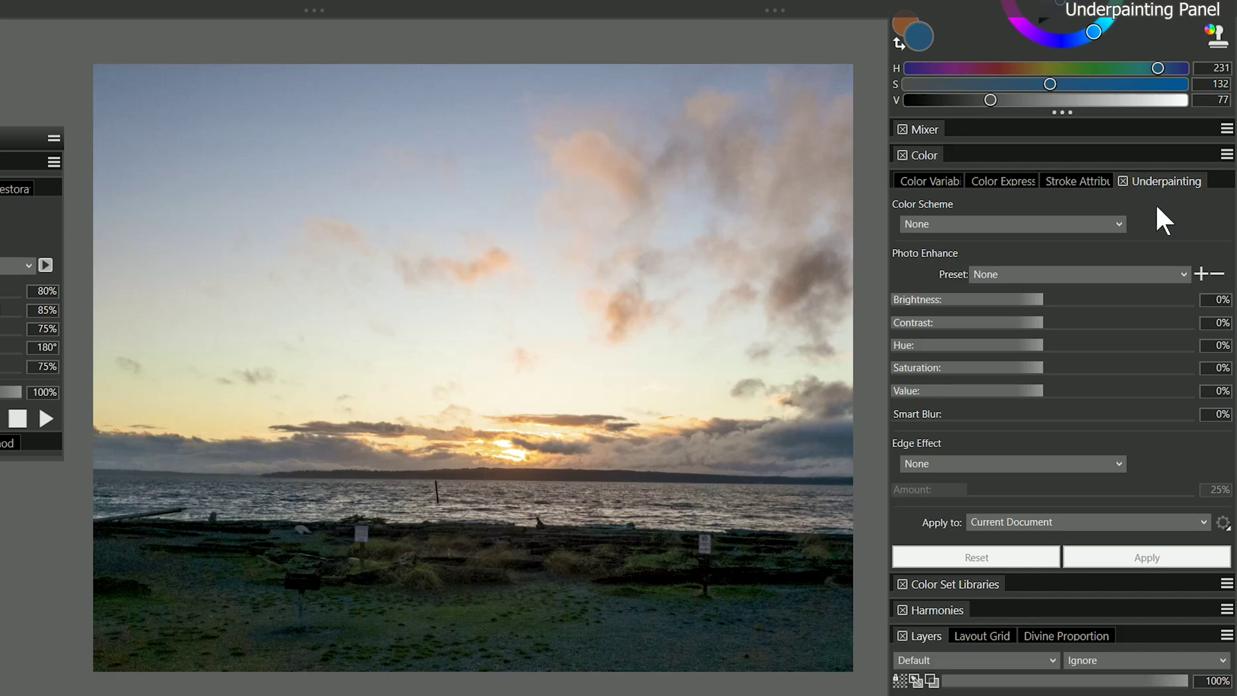
pyautogui.click(1071, 299)
pyautogui.click(1073, 323)
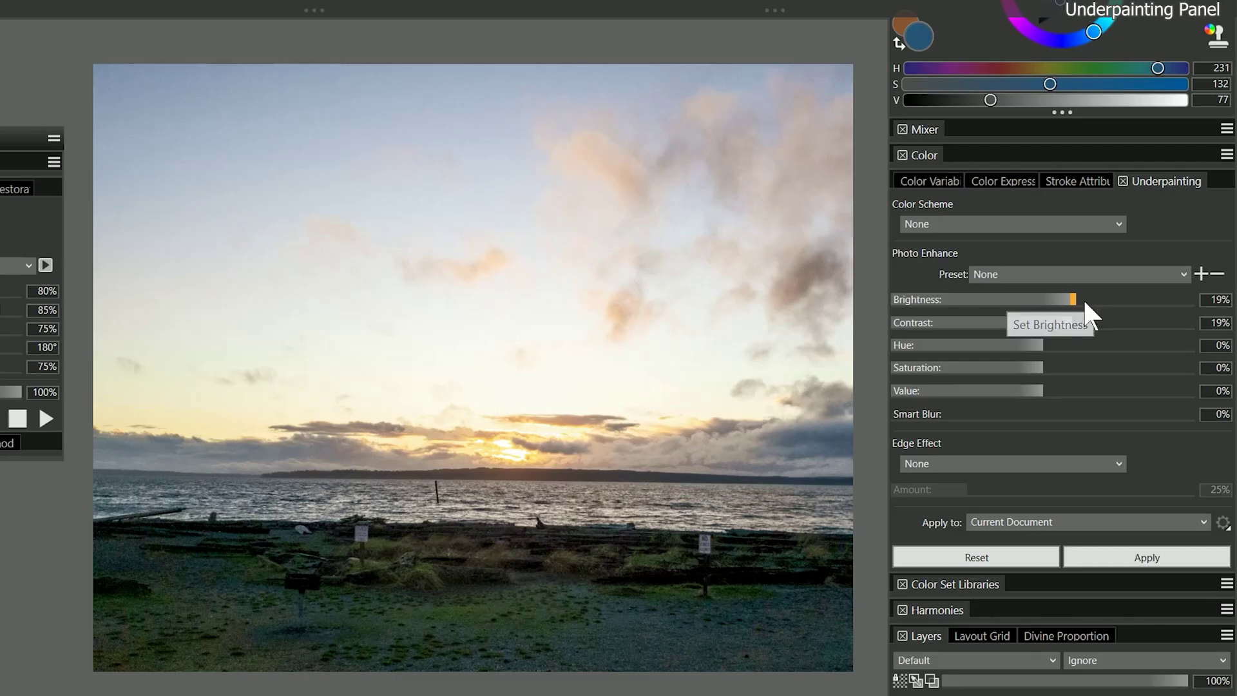
pyautogui.click(1084, 299)
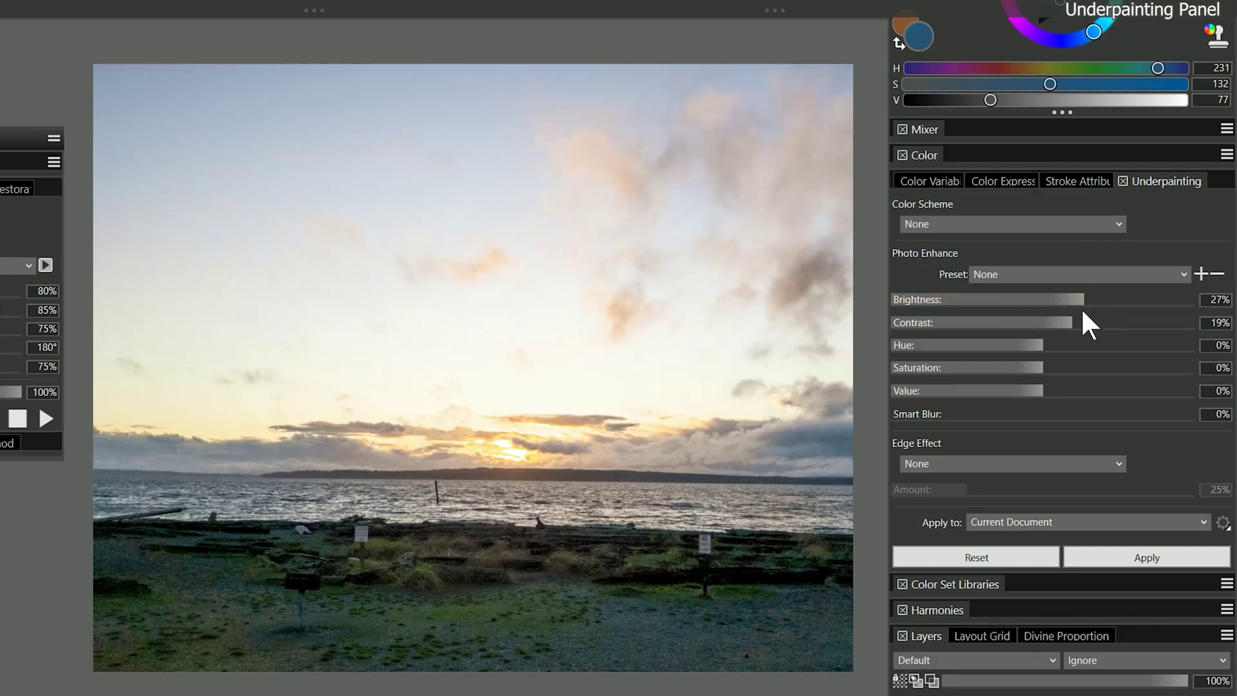
pyautogui.click(1089, 368)
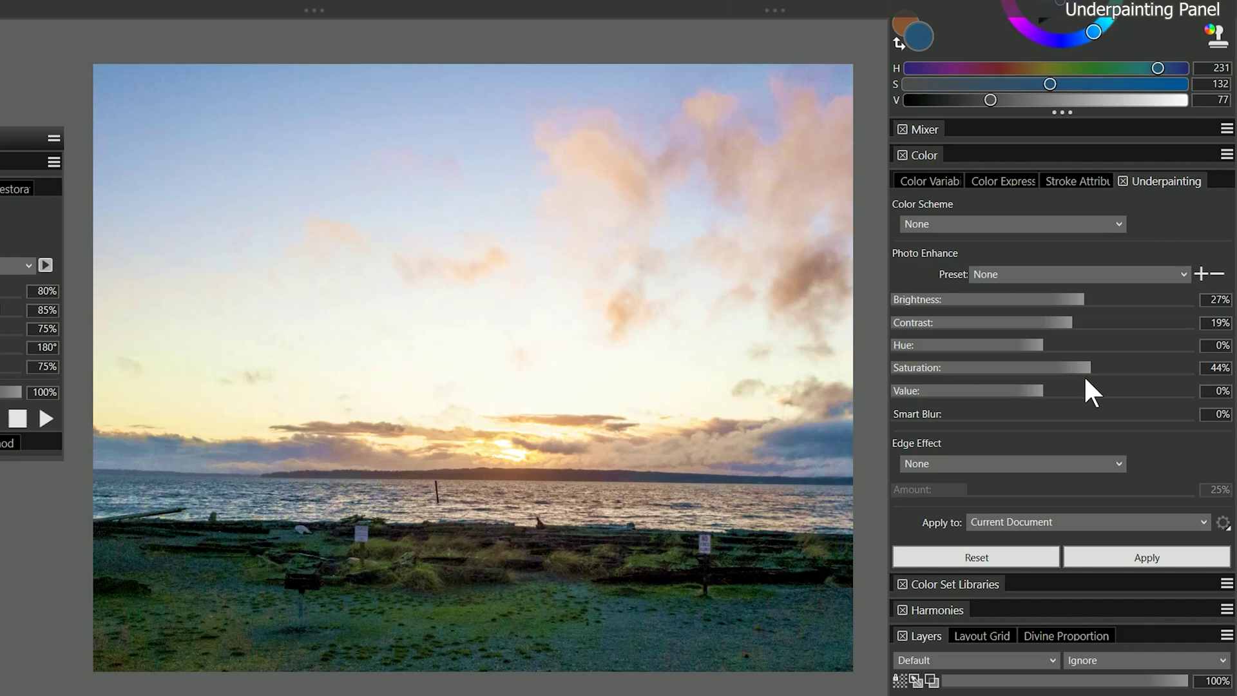
# Try the Increase Contrast preset, then settle on the Saturate photo enhance preset.
pyautogui.click(1030, 275)
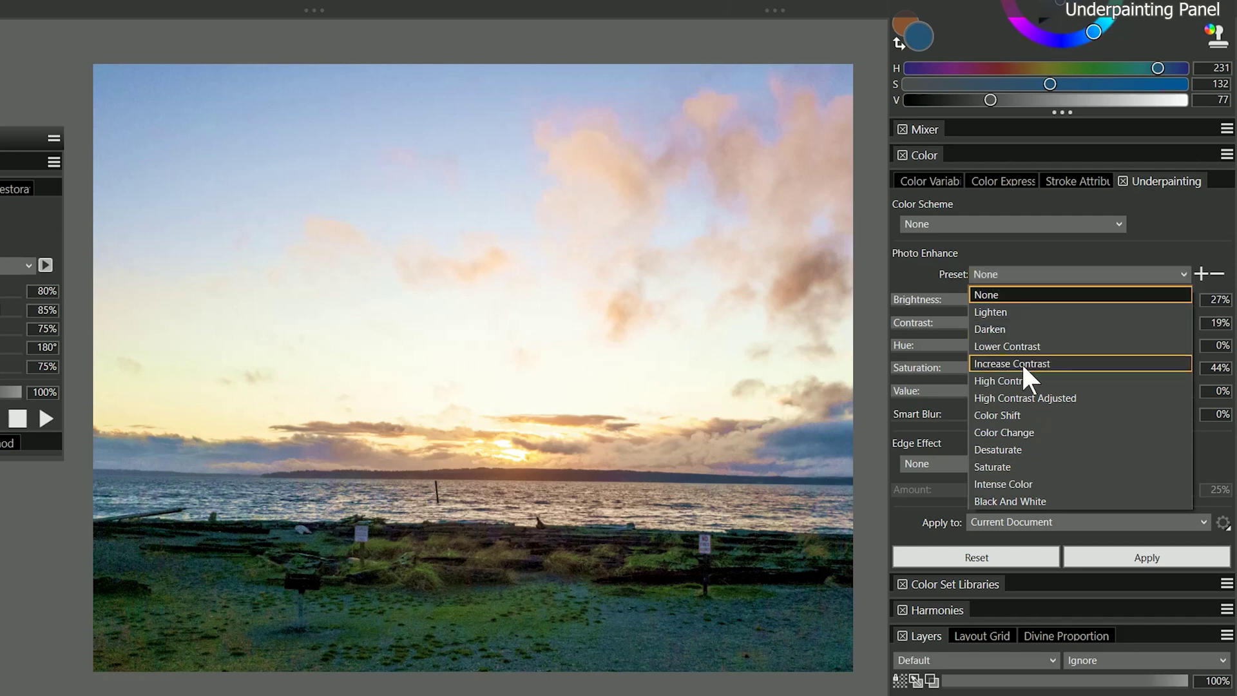
pyautogui.click(1023, 364)
pyautogui.click(1016, 274)
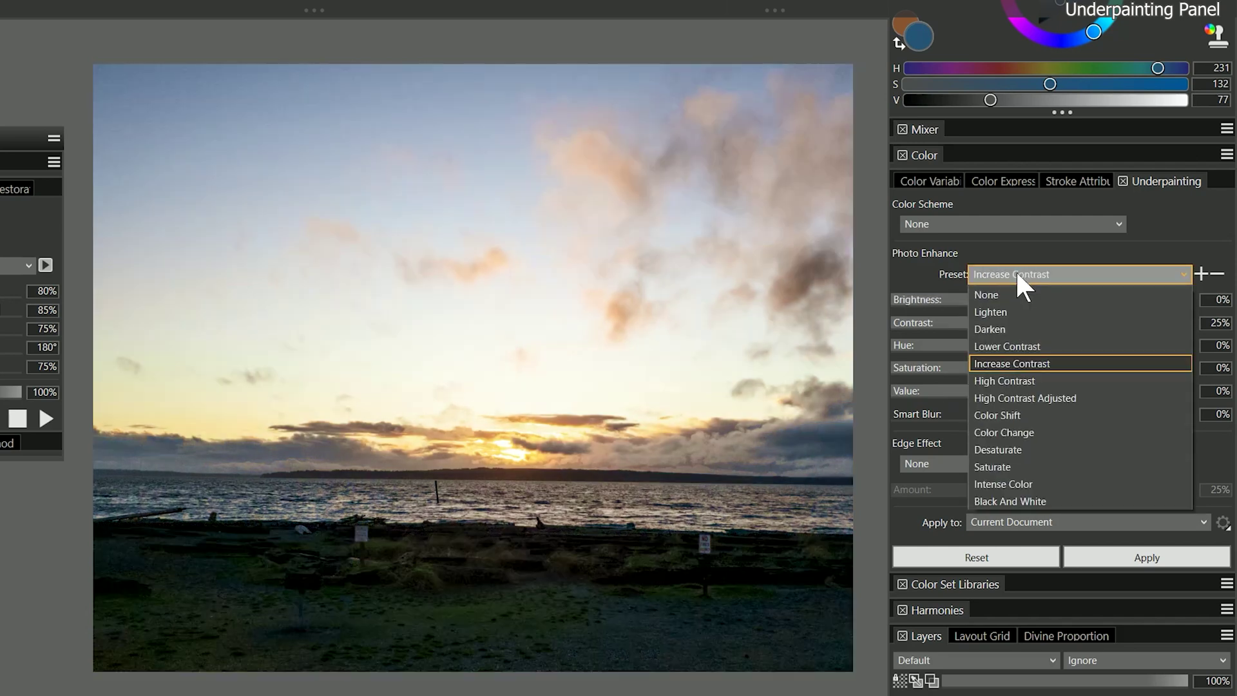
pyautogui.click(1017, 467)
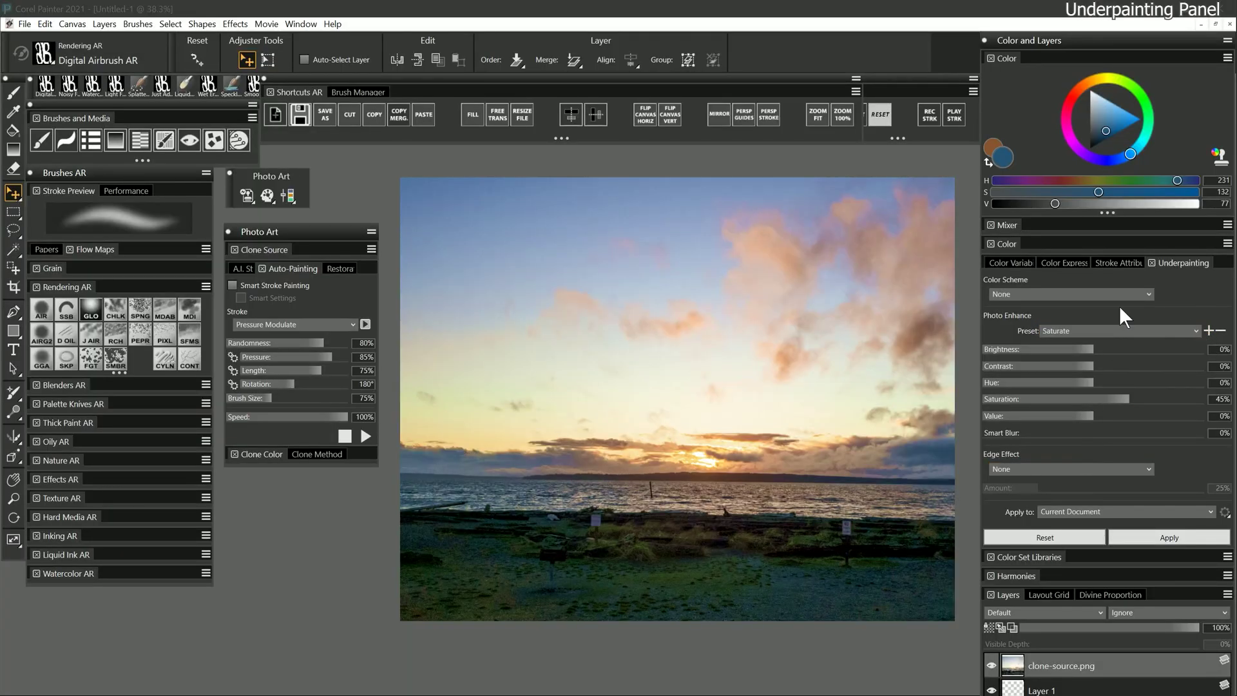
# Choose the Watercolor Scheme colours and add some smart blur.
pyautogui.click(1066, 295)
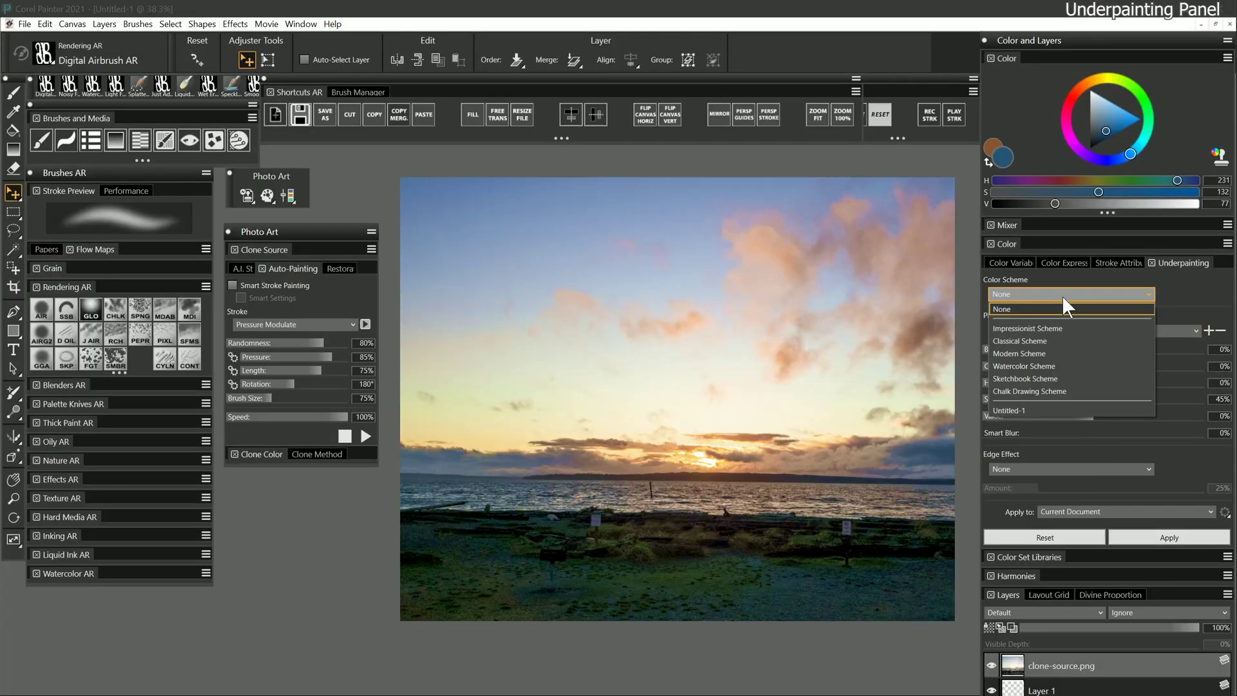
pyautogui.press('Down')
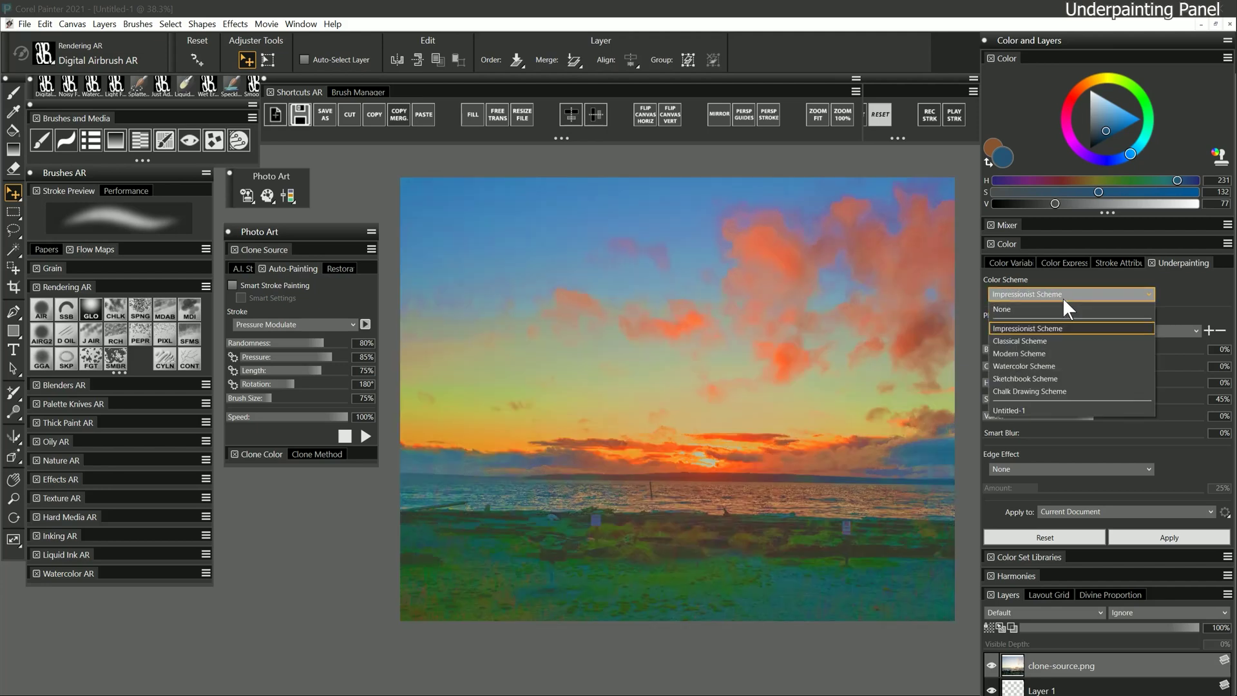
pyautogui.press('Down')
pyautogui.press('Down')
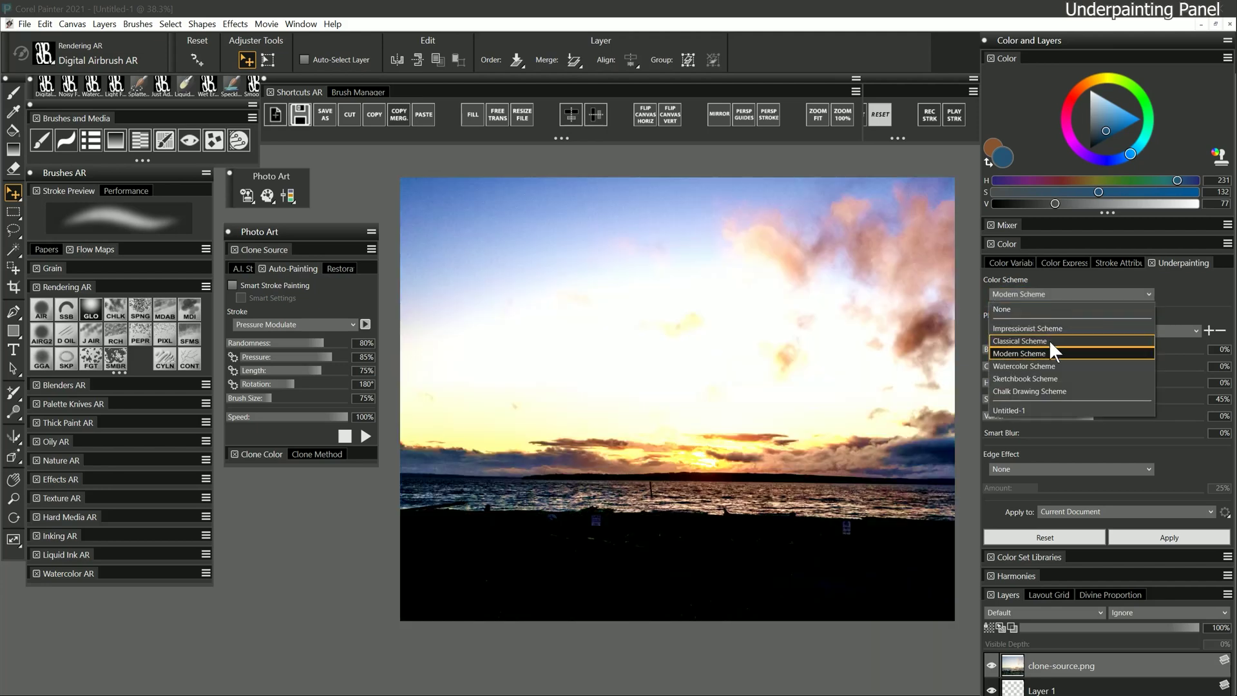
pyautogui.click(1043, 366)
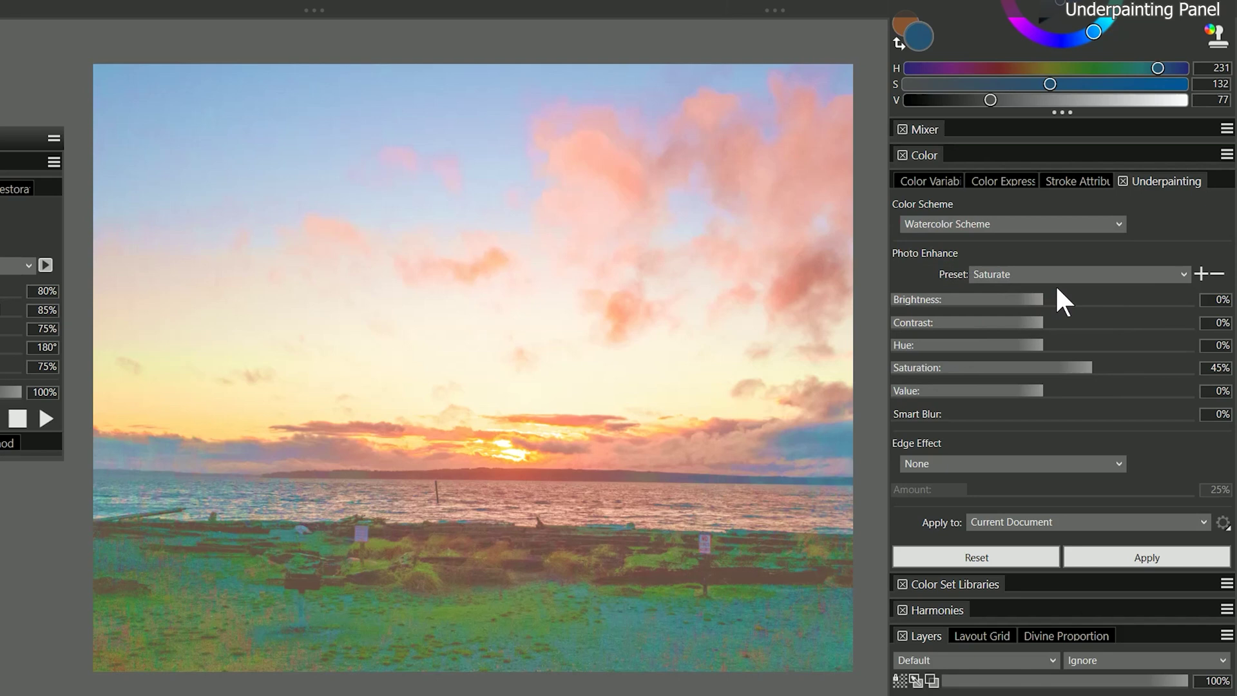
pyautogui.moveTo(895, 413); pyautogui.dragTo(941, 413)
# Try rectangular and circular vignettes, then set the edge effect to Jagged.
pyautogui.click(970, 459)
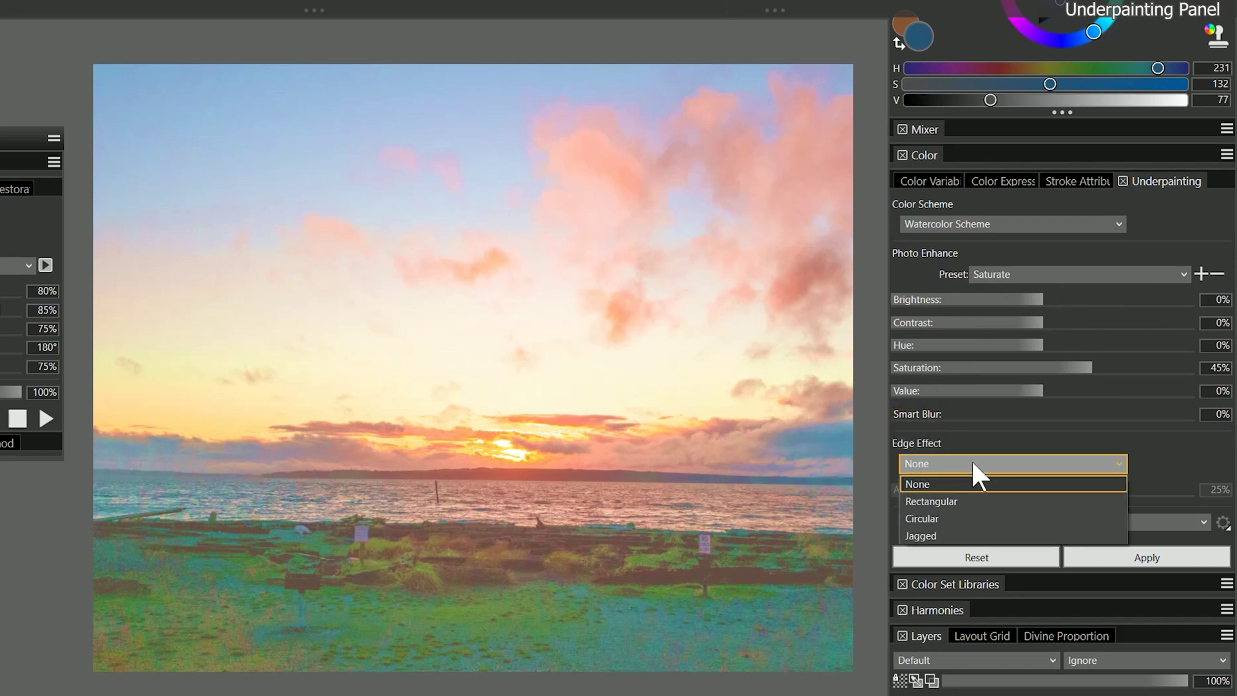
pyautogui.click(961, 501)
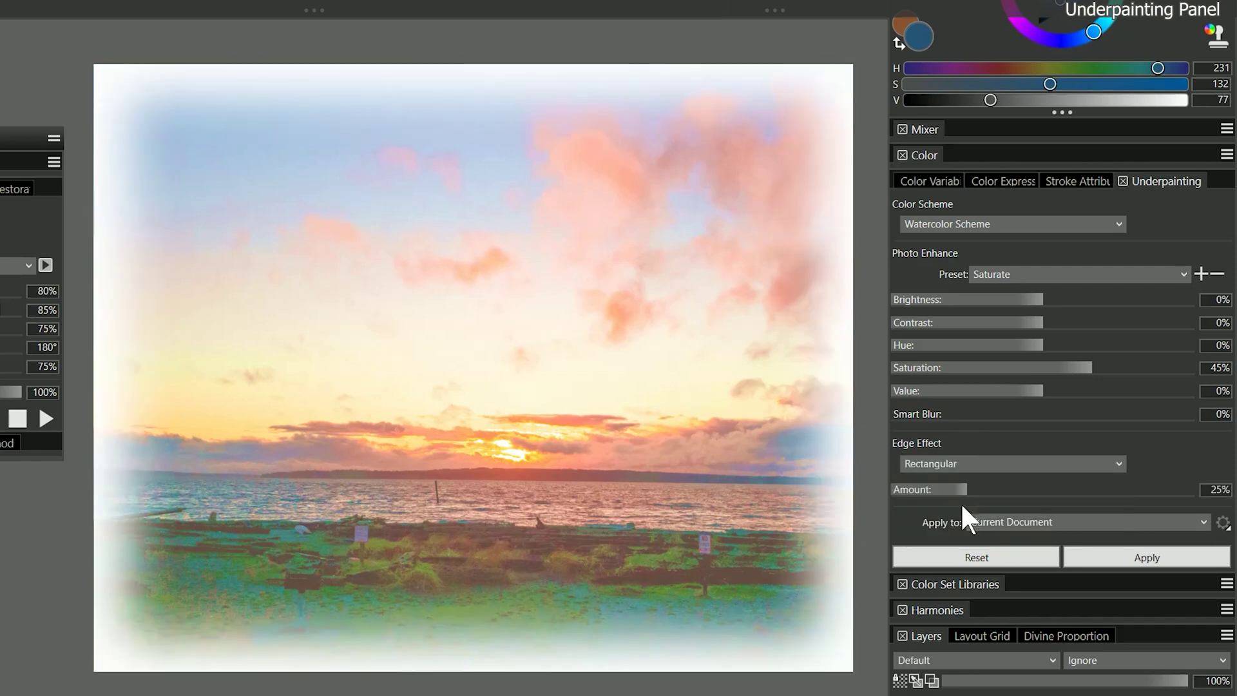
pyautogui.click(961, 501)
pyautogui.click(961, 518)
pyautogui.click(972, 466)
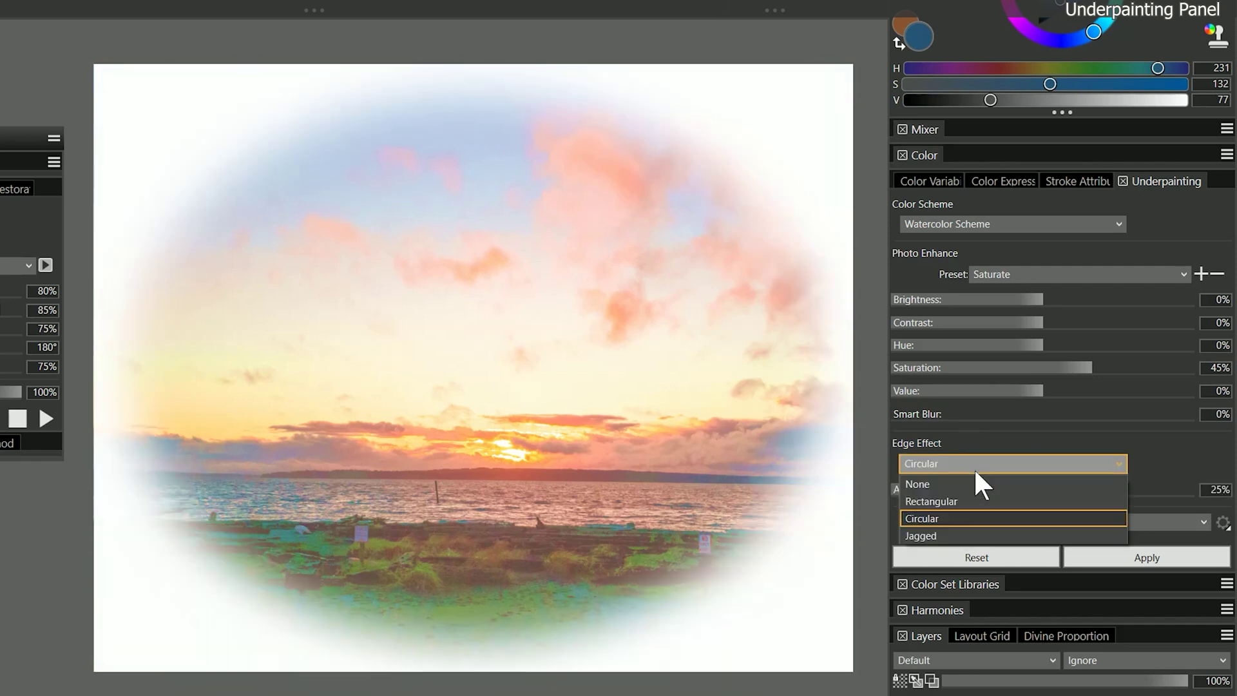
pyautogui.click(959, 536)
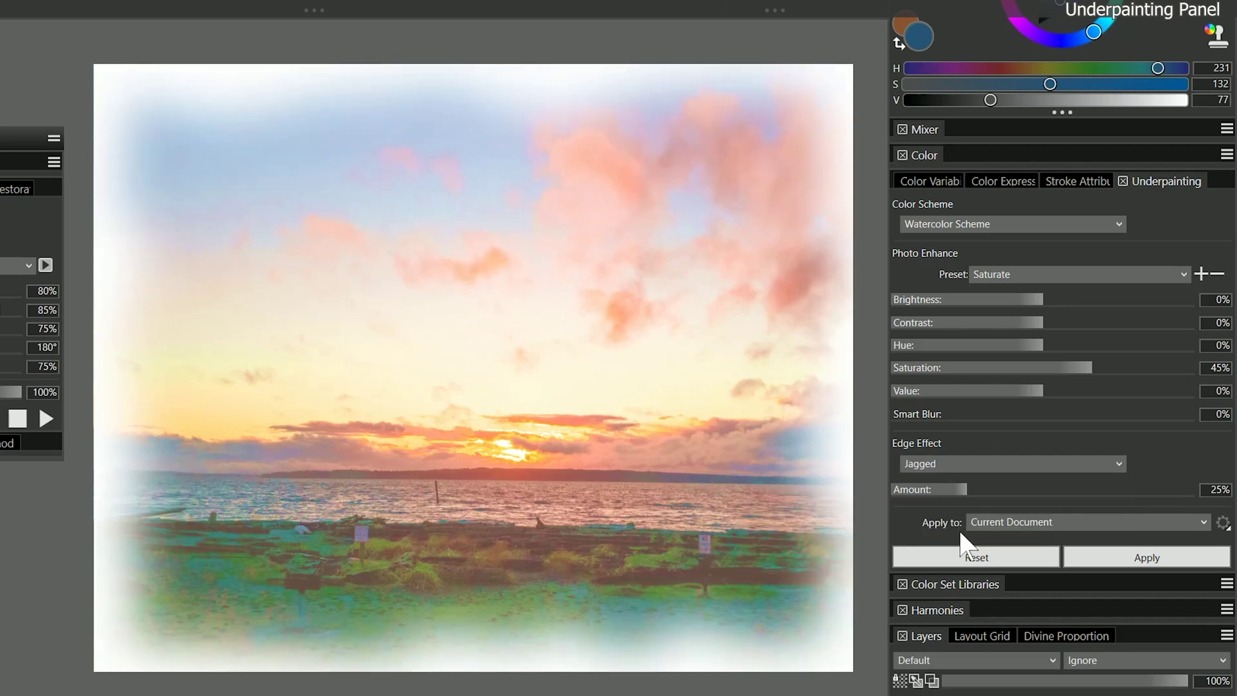
# Apply the underpainting to the current document.
pyautogui.click(1024, 524)
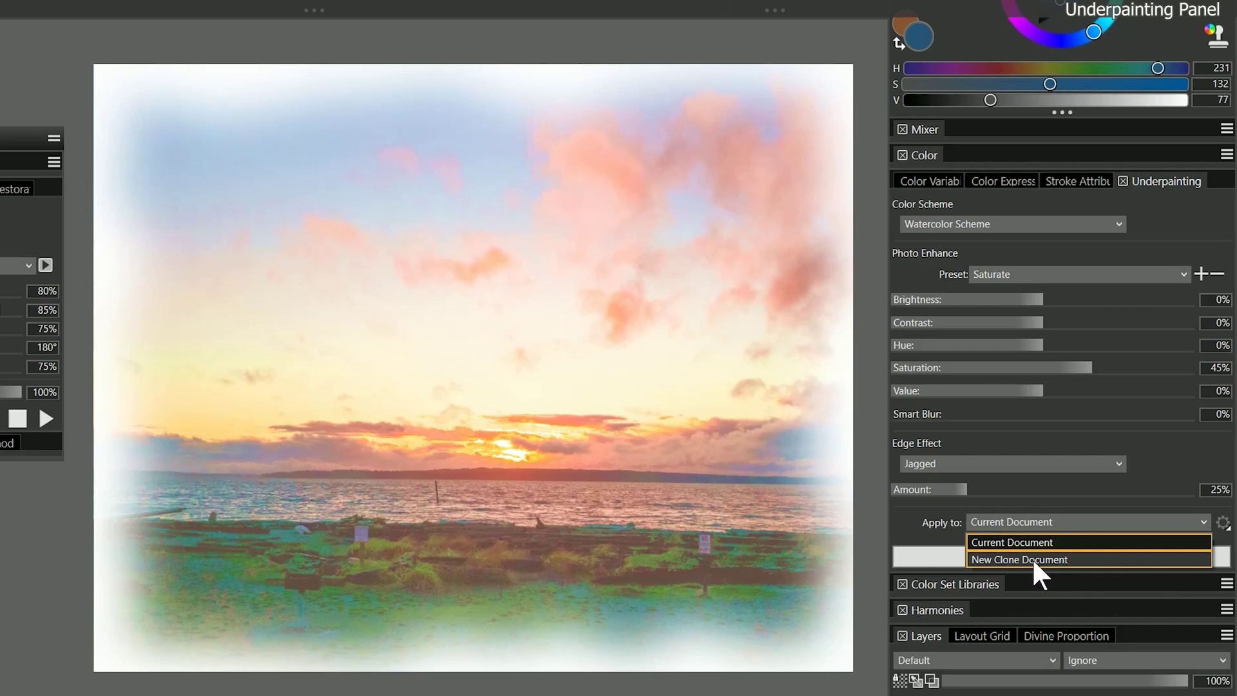
pyautogui.click(921, 515)
pyautogui.click(1141, 556)
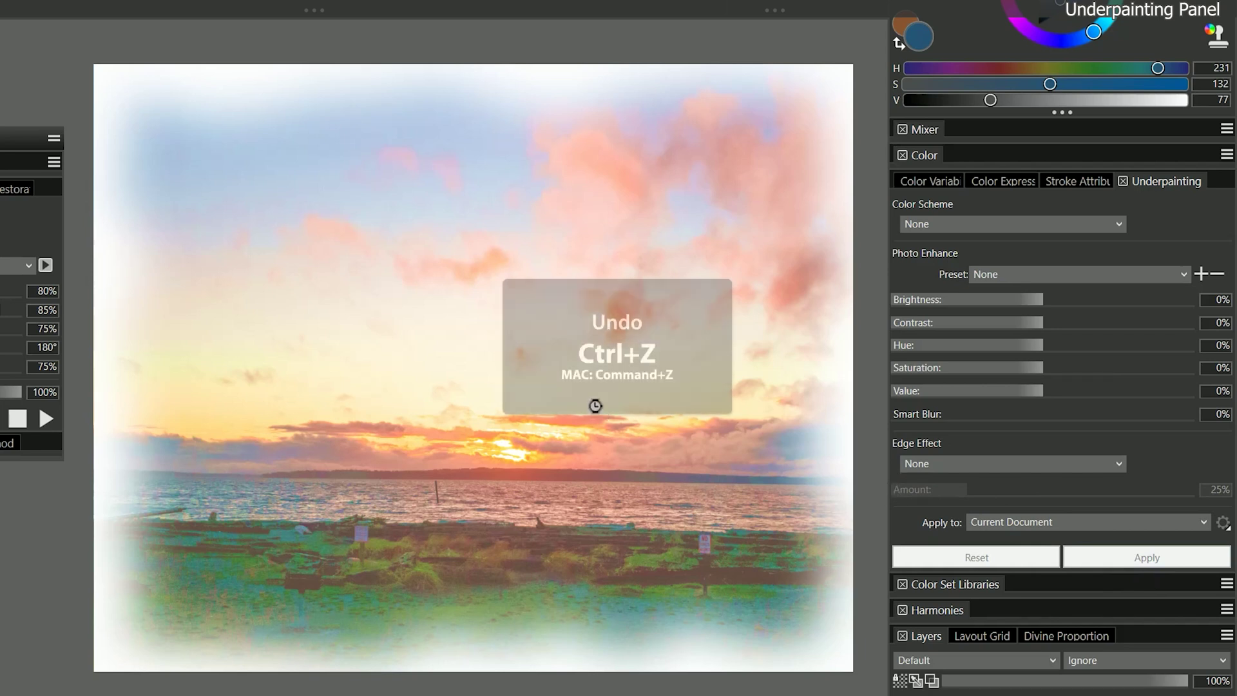
# Undo the Watercolor underpainting and collapse the Underpainting panel.
pyautogui.hotkey('ctrl', 'z')
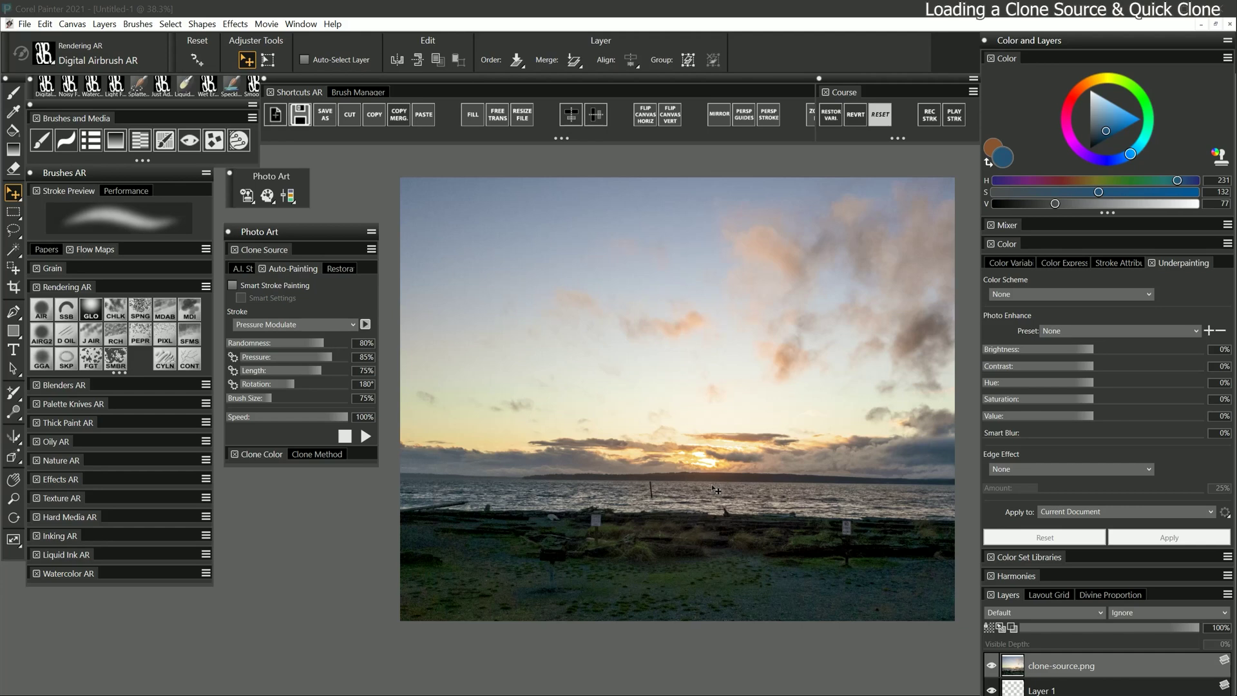
pyautogui.click(1170, 261)
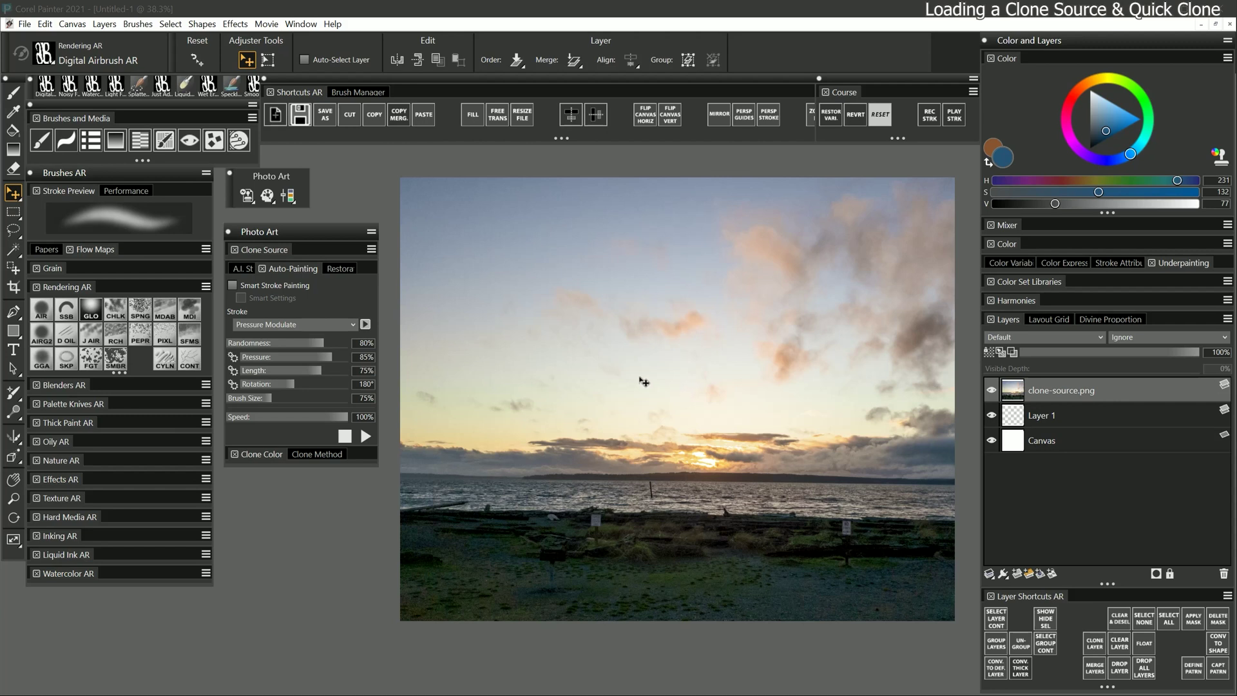
# Expand Clone Source, try an Embedded Image source then cancel, and show the Quick Clone options.
pyautogui.click(274, 250)
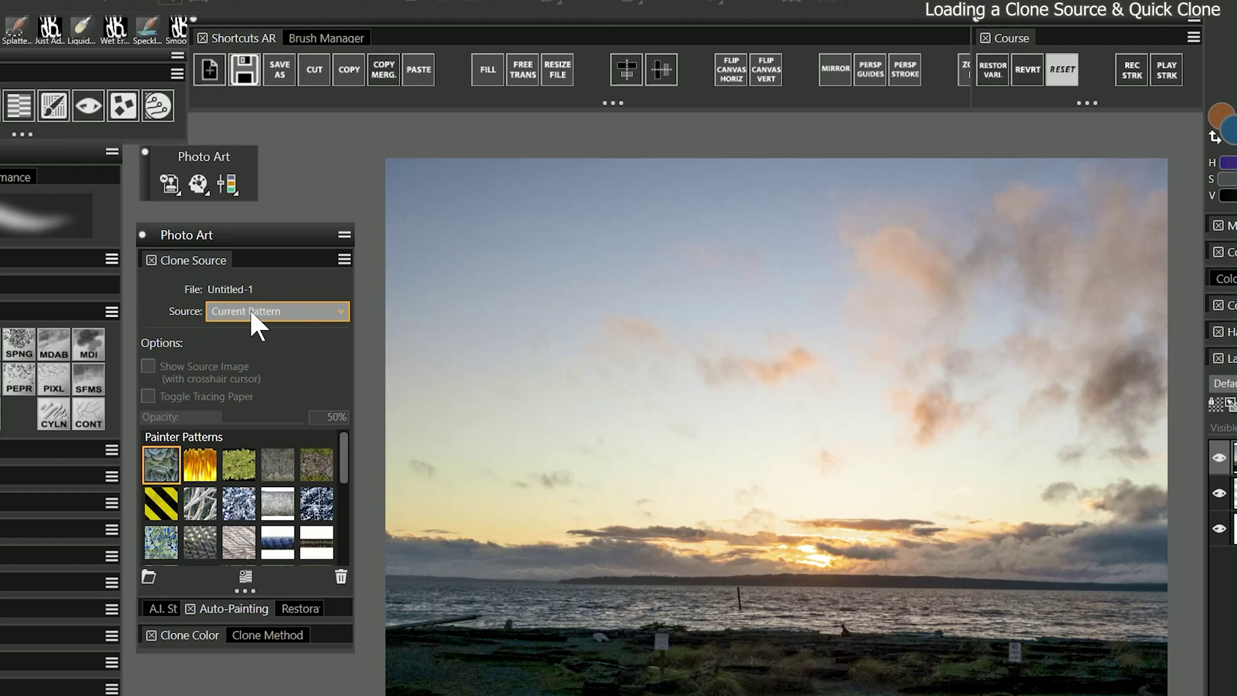
pyautogui.click(250, 309)
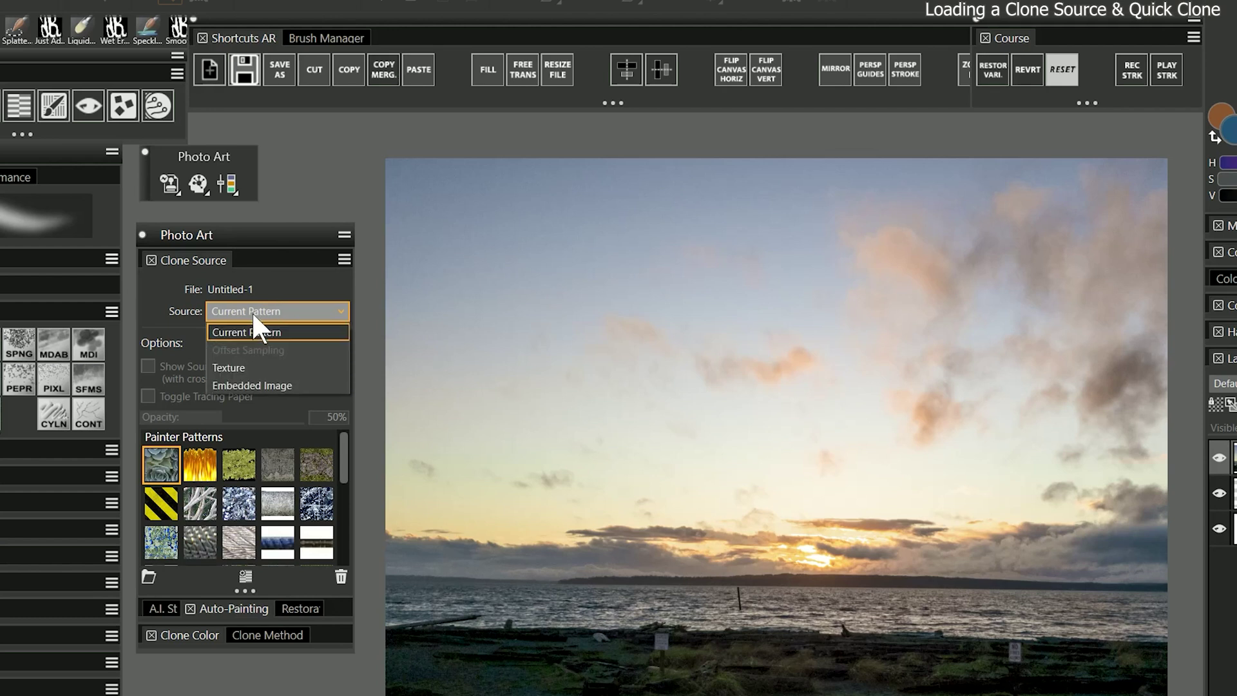
pyautogui.click(261, 385)
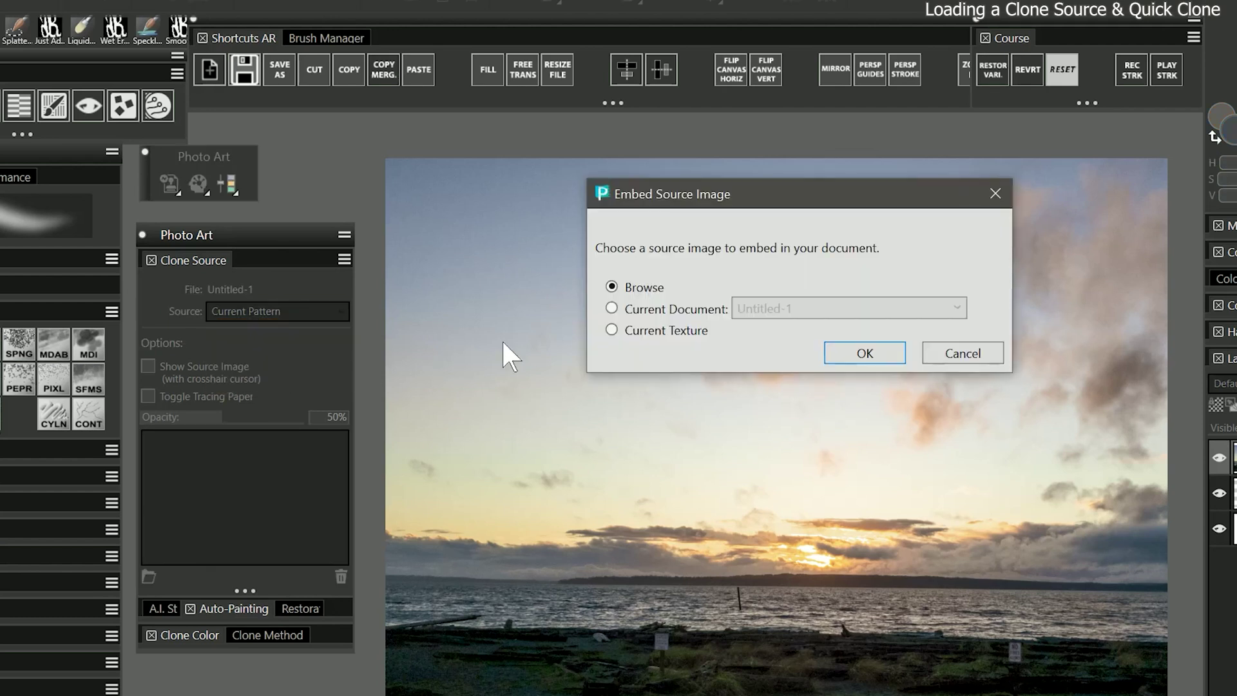
pyautogui.click(612, 308)
pyautogui.click(864, 353)
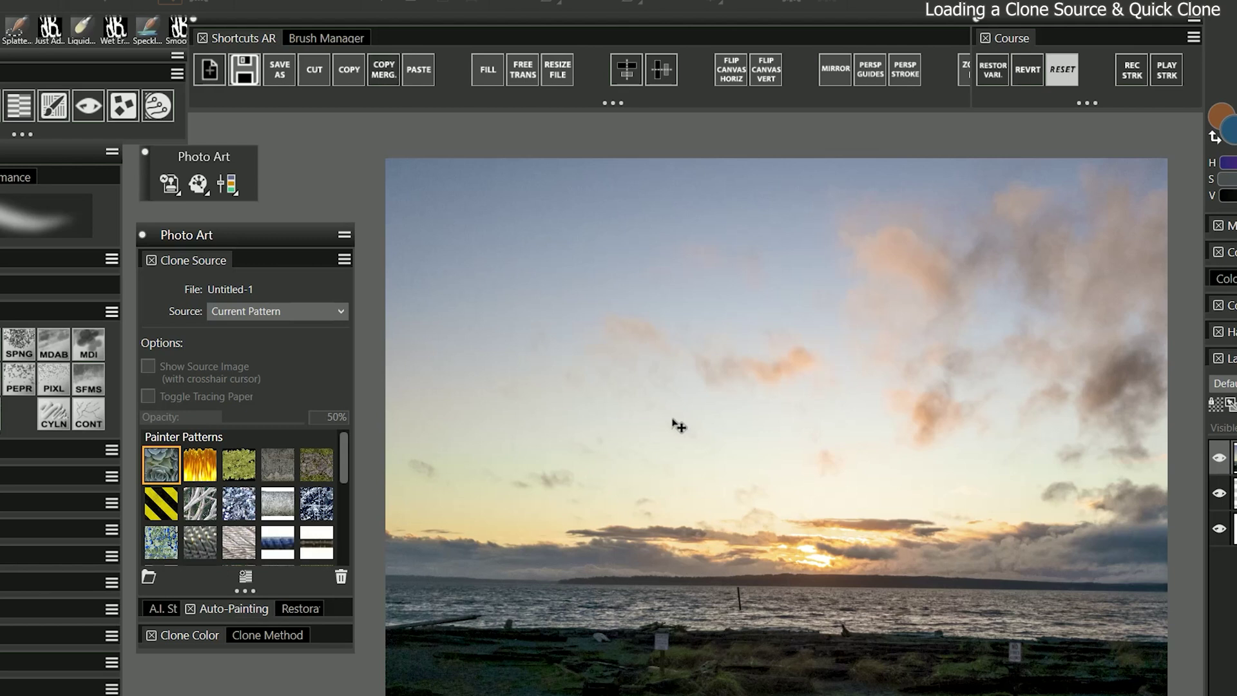
pyautogui.click(169, 183)
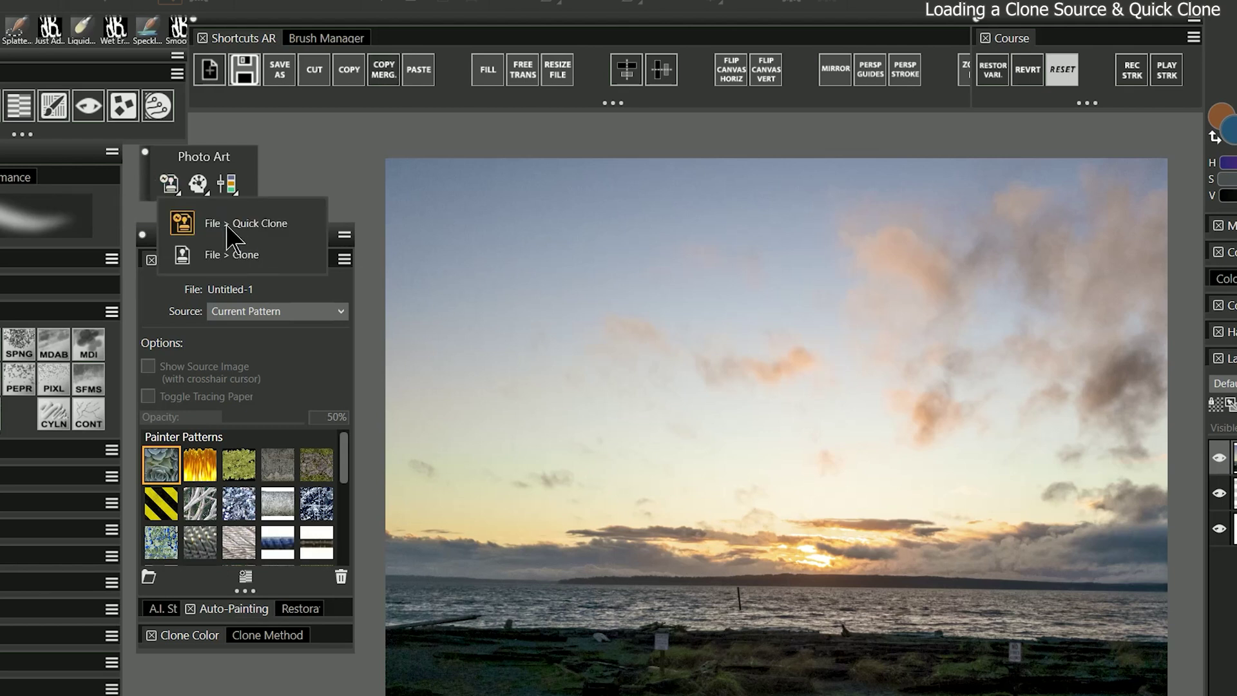
# Quick Clone the photo without saving the original and turn on tracing paper.
pyautogui.click(182, 226)
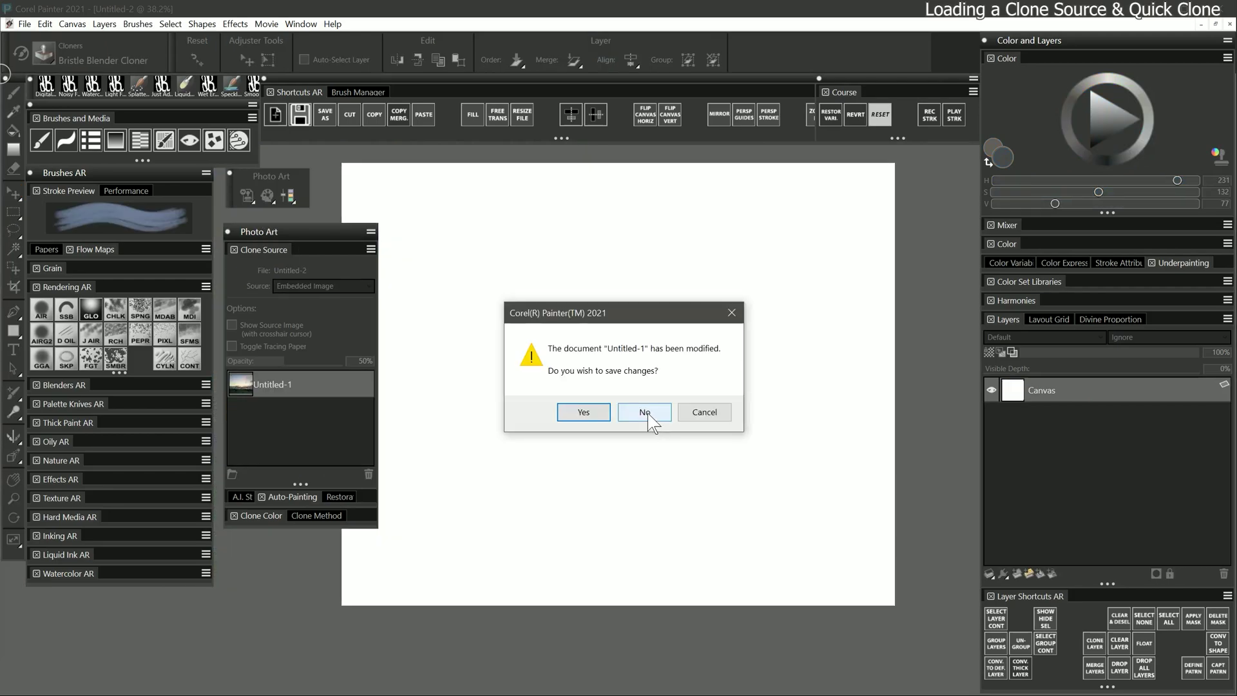
pyautogui.click(645, 413)
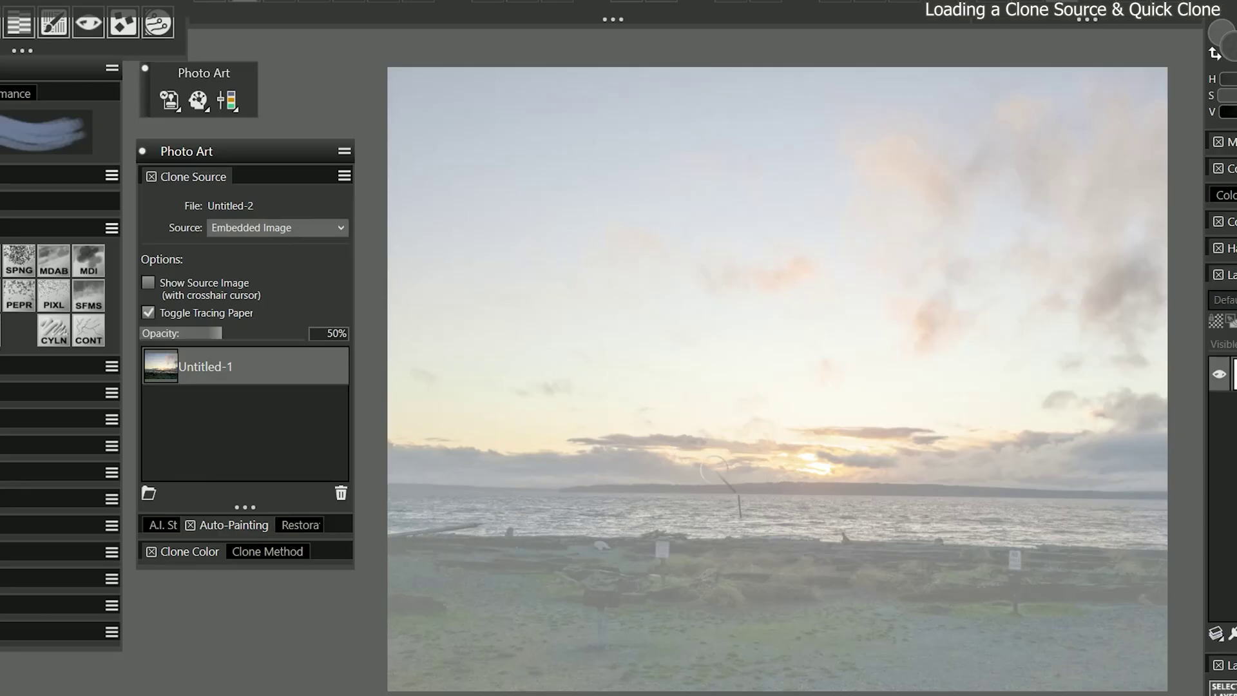
pyautogui.click(148, 313)
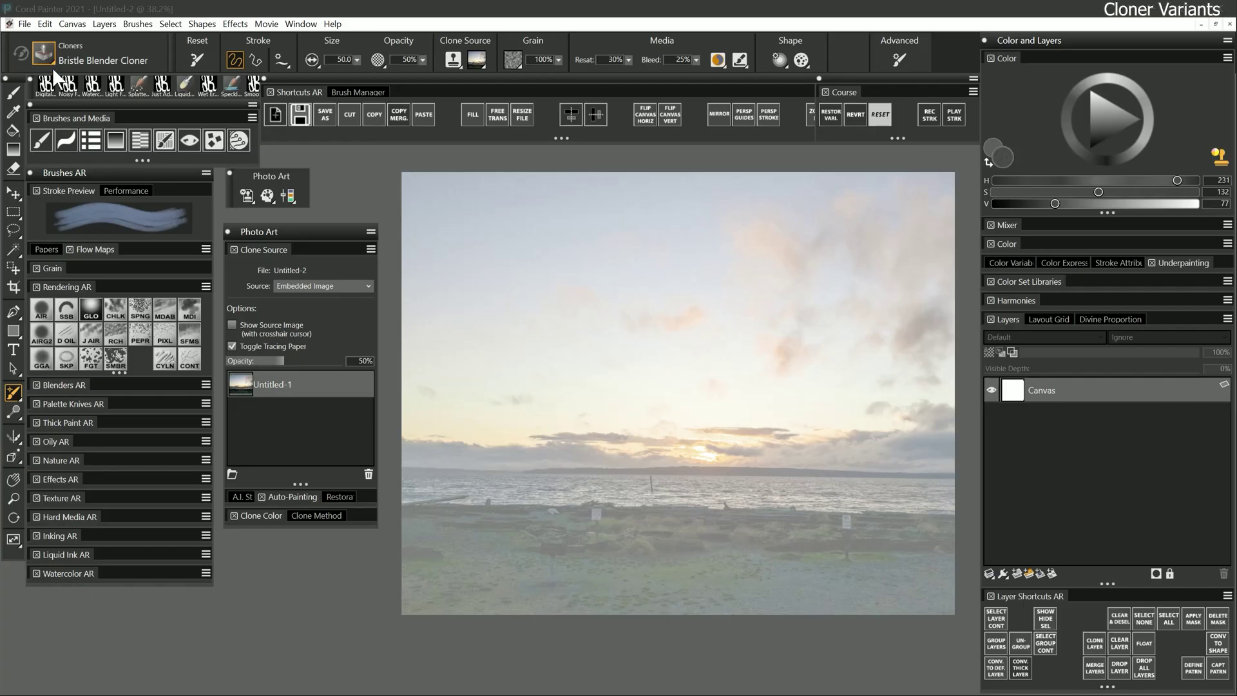
# Select the Bristle Blender Cloner and paint a cloned stroke across the foreground beach.
pyautogui.click(62, 90)
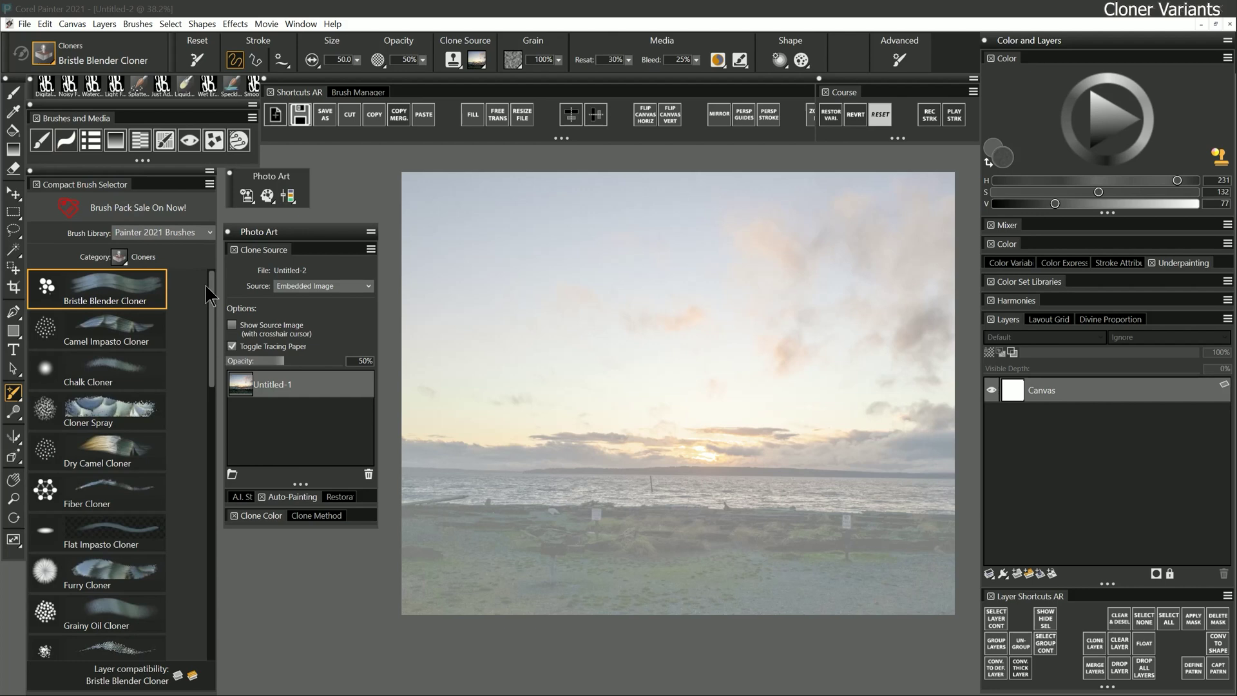
pyautogui.moveTo(207, 286); pyautogui.dragTo(211, 380)
pyautogui.scroll(5, 142, 281)
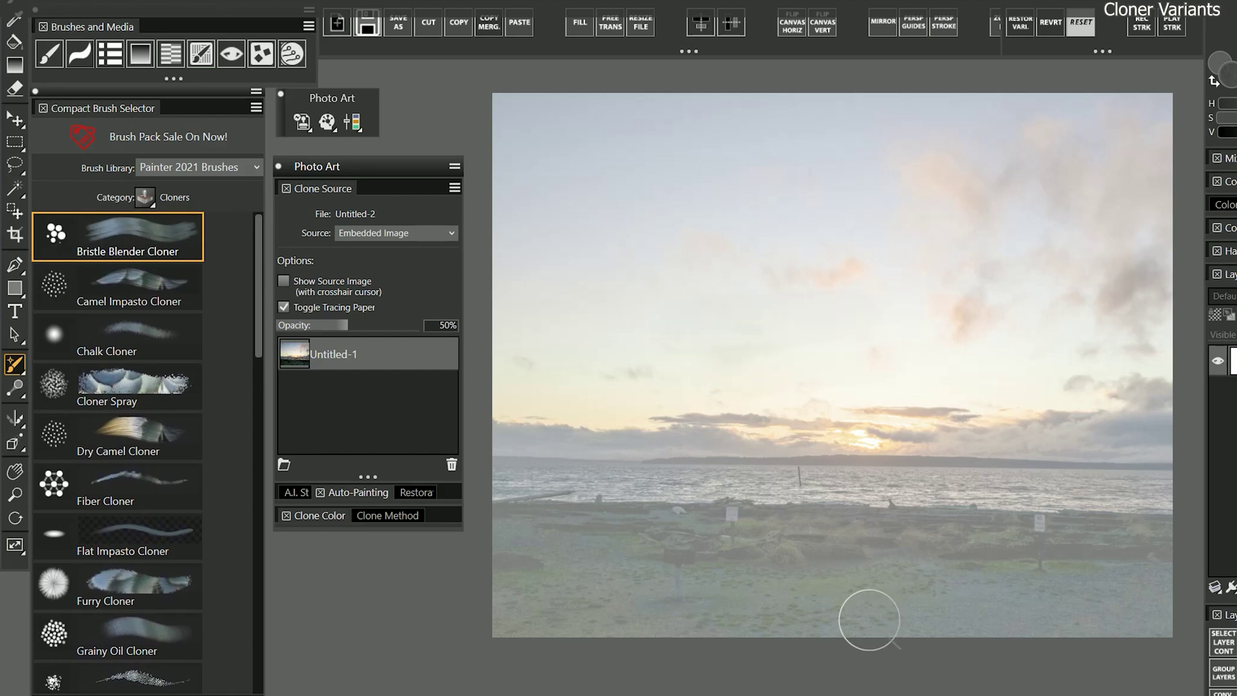
pyautogui.moveTo(716, 551)
pyautogui.mouseDown()
pyautogui.moveTo(851, 538)
pyautogui.moveTo(716, 565)
pyautogui.moveTo(857, 575)
pyautogui.moveTo(843, 546)
pyautogui.moveTo(947, 560)
pyautogui.mouseUp()
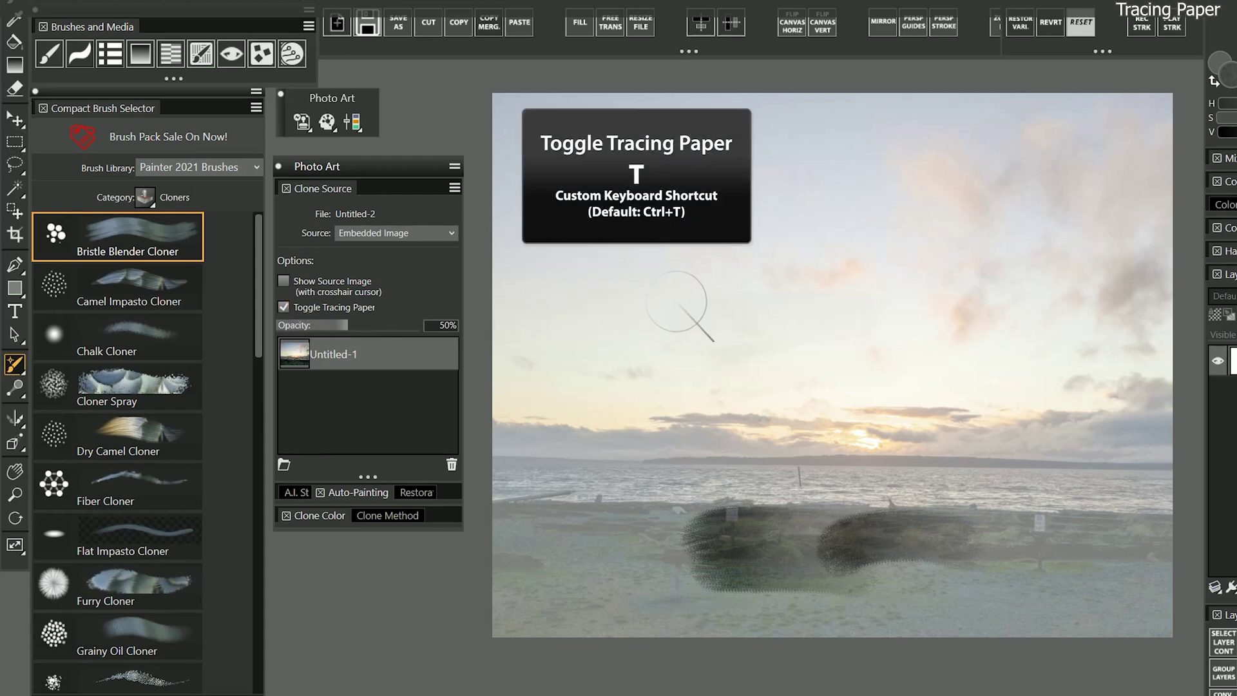
pyautogui.press('t')
pyautogui.press('t')
pyautogui.press('t')
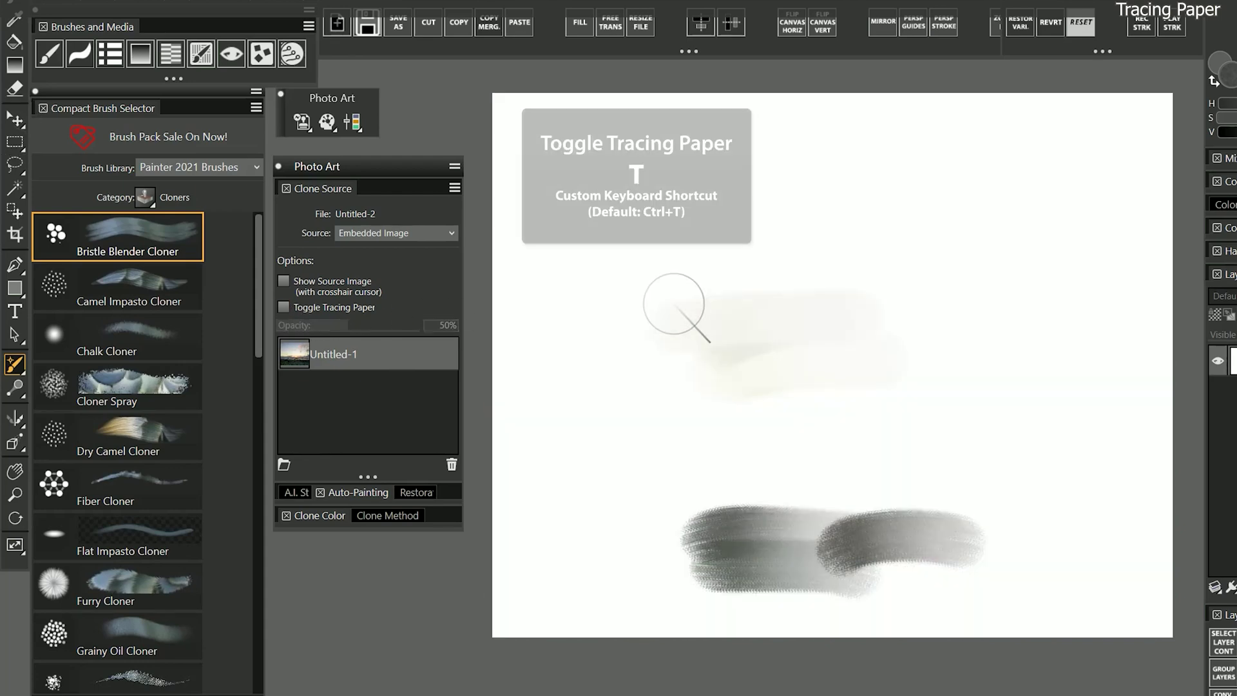
pyautogui.press('t')
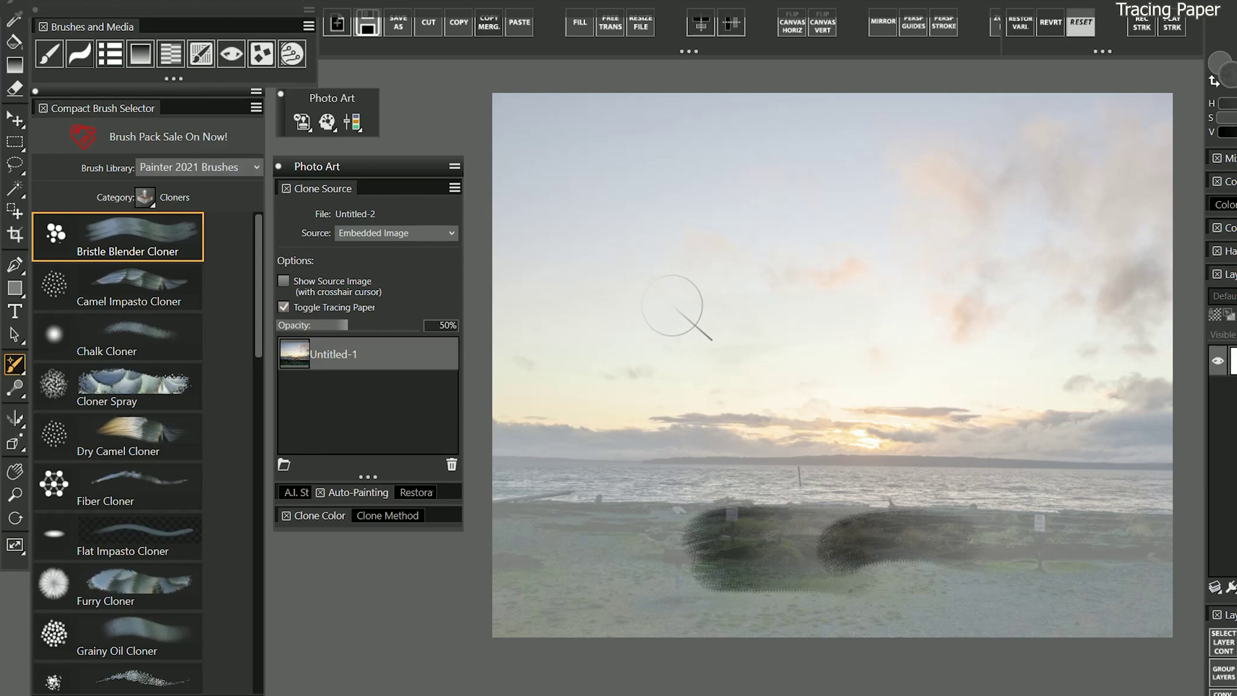
# Paint more cloned strokes across the lower and middle canvas, leaving tracing paper off.
pyautogui.click(284, 307)
pyautogui.click(283, 307)
pyautogui.click(284, 307)
pyautogui.click(284, 307)
pyautogui.moveTo(809, 520)
pyautogui.mouseDown()
pyautogui.moveTo(697, 526)
pyautogui.moveTo(1024, 524)
pyautogui.mouseUp()
pyautogui.hotkey('ctrl', 't')
pyautogui.hotkey('ctrl', 't')
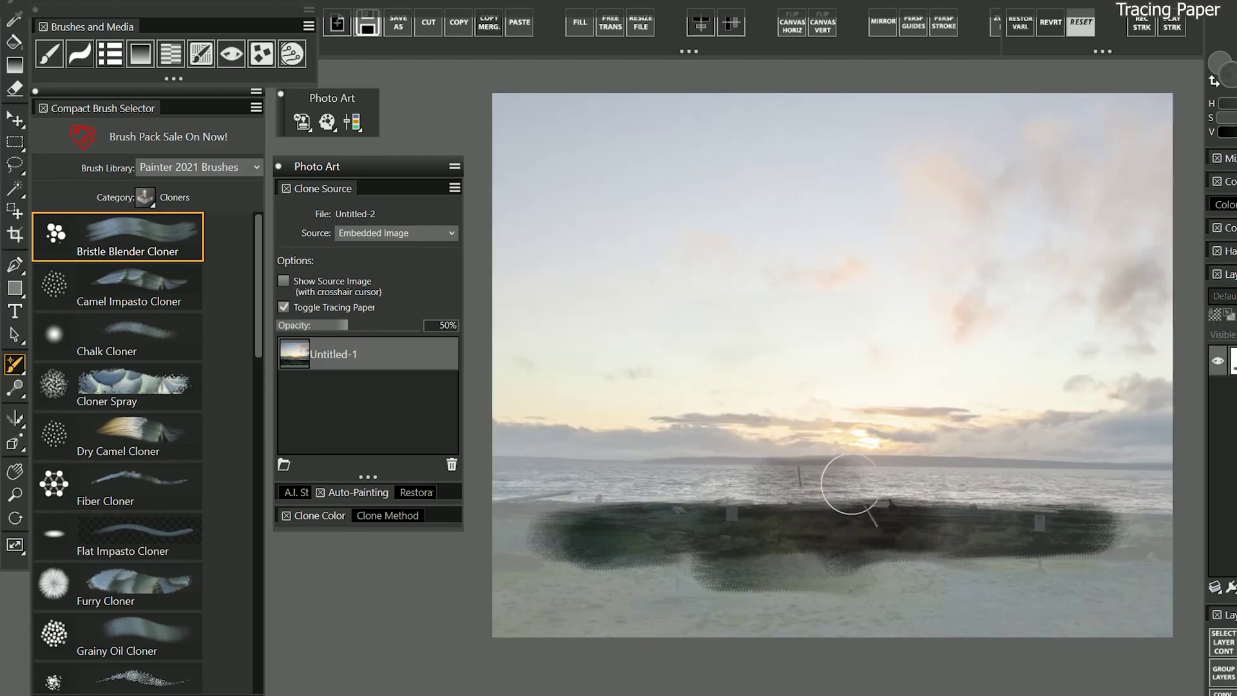
pyautogui.moveTo(842, 484); pyautogui.dragTo(491, 475)
pyautogui.hotkey('ctrl', 't')
pyautogui.moveTo(750, 444)
pyautogui.mouseDown()
pyautogui.moveTo(1182, 428)
pyautogui.moveTo(490, 444)
pyautogui.mouseUp()
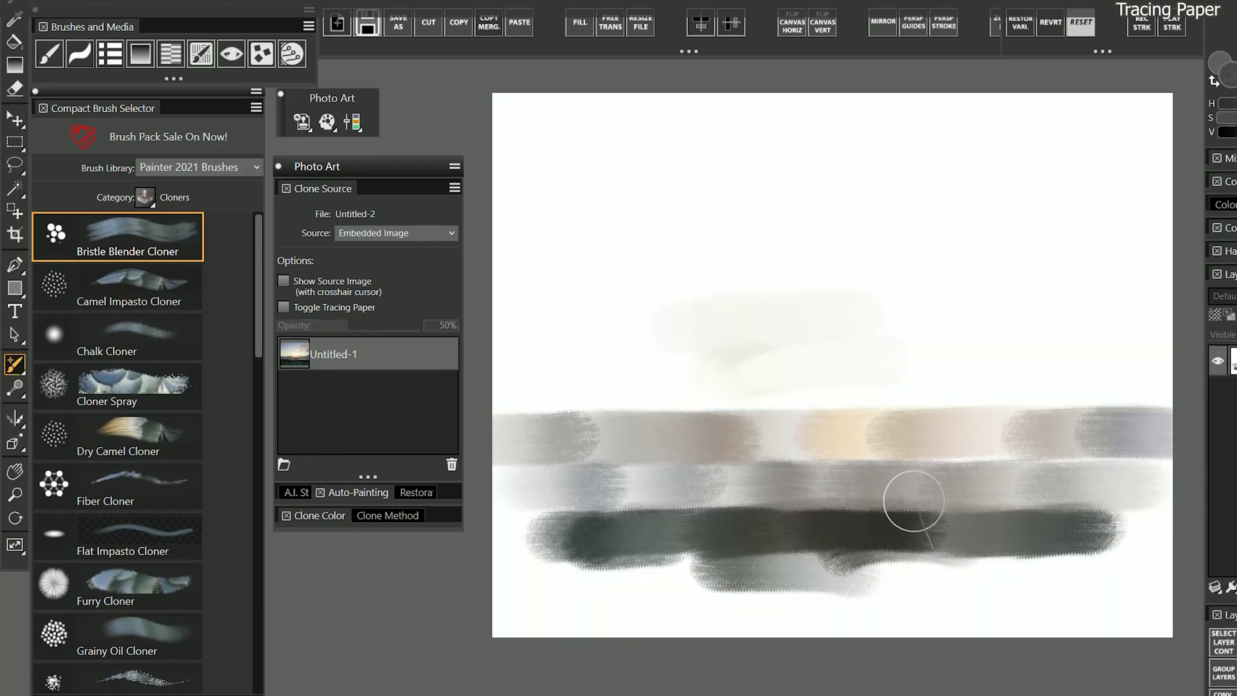
pyautogui.hotkey('ctrl', 't')
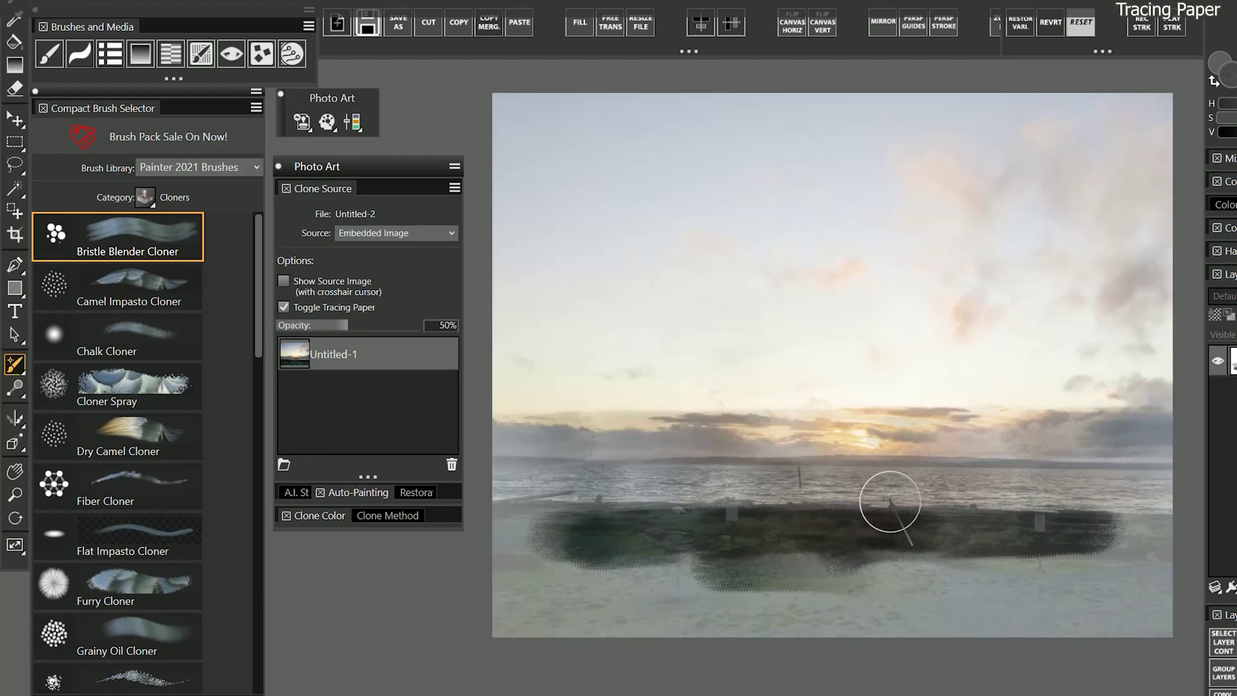
# Set tracing paper opacity to 75% and clone strokes over the sky and horizon clouds.
pyautogui.click(299, 324)
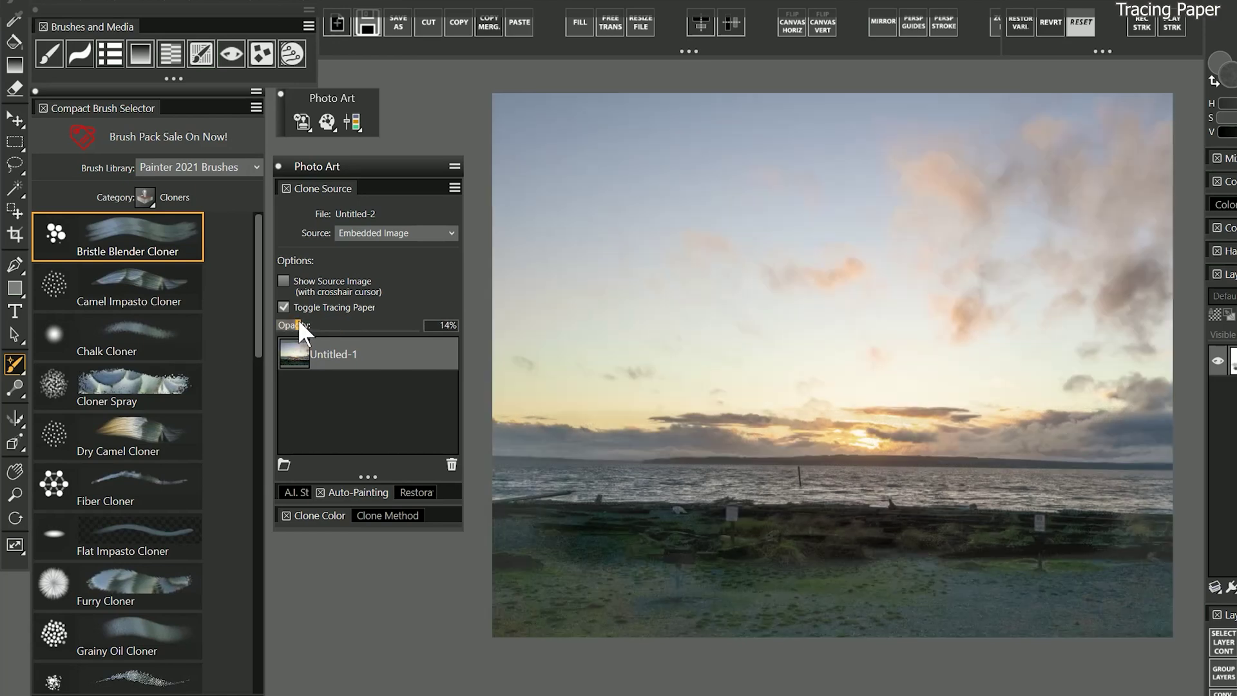
pyautogui.moveTo(298, 319); pyautogui.dragTo(384, 325)
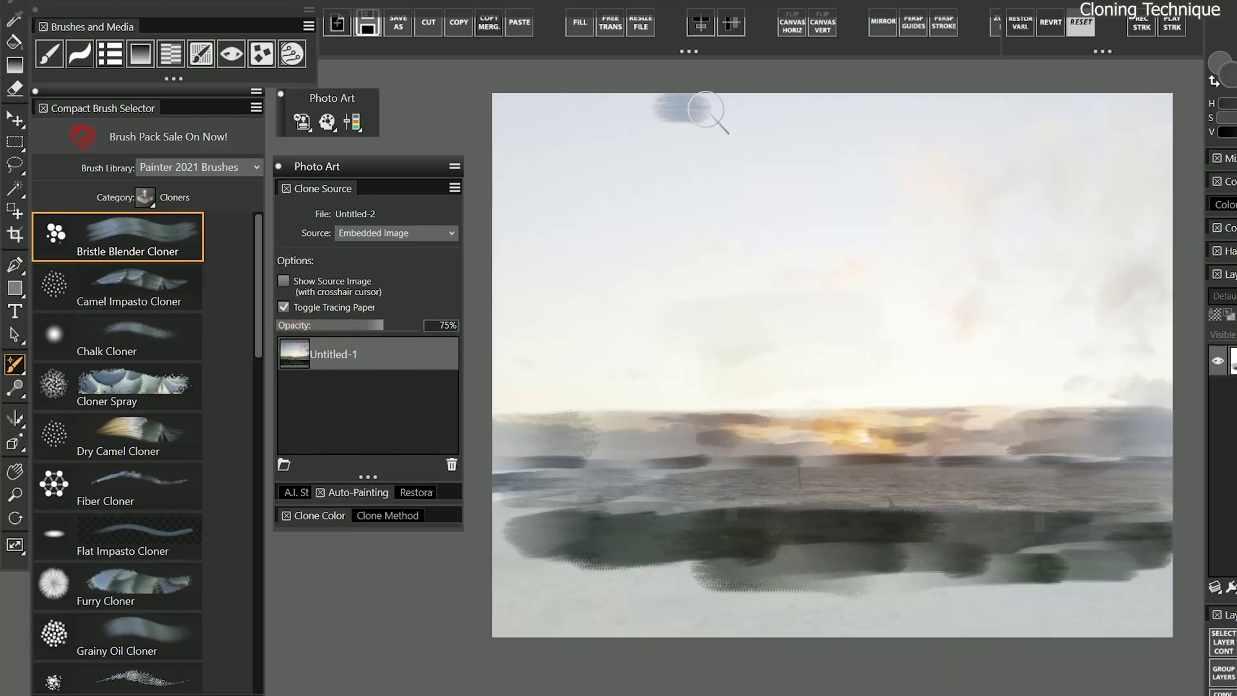
pyautogui.moveTo(706, 109)
pyautogui.mouseDown()
pyautogui.moveTo(761, 96)
pyautogui.moveTo(776, 130)
pyautogui.moveTo(796, 104)
pyautogui.moveTo(786, 132)
pyautogui.moveTo(818, 137)
pyautogui.mouseUp()
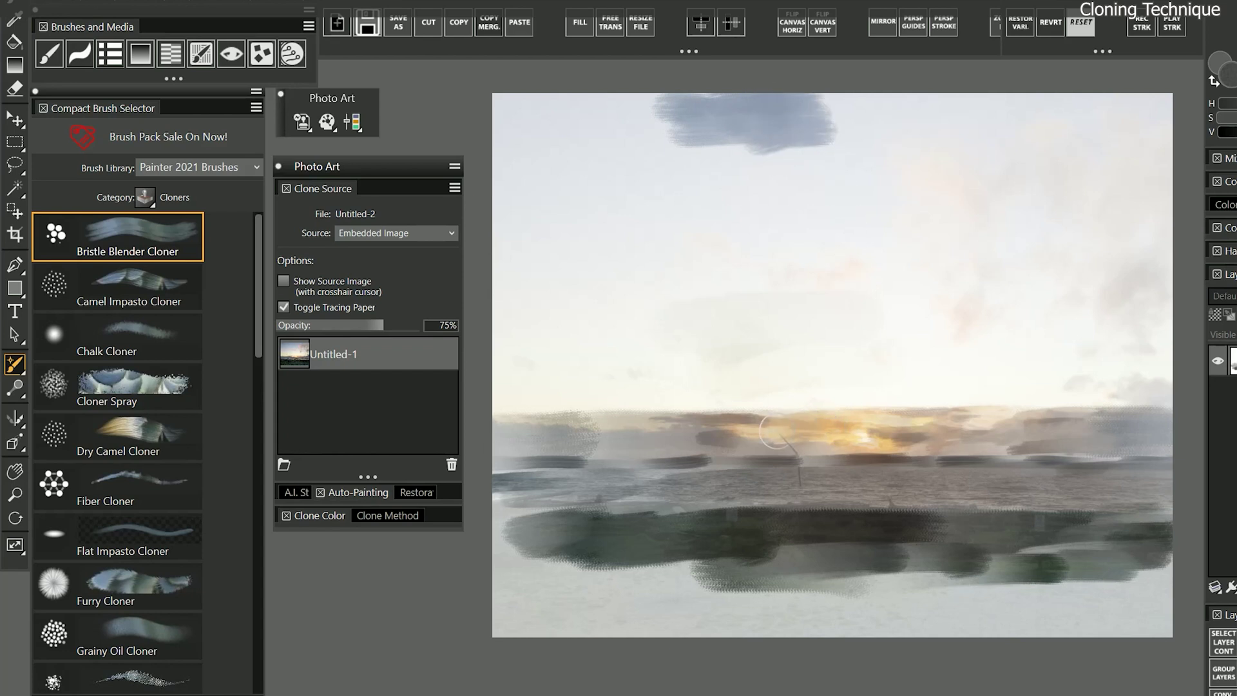
pyautogui.moveTo(770, 428)
pyautogui.mouseDown()
pyautogui.moveTo(706, 412)
pyautogui.moveTo(793, 400)
pyautogui.moveTo(922, 409)
pyautogui.mouseUp()
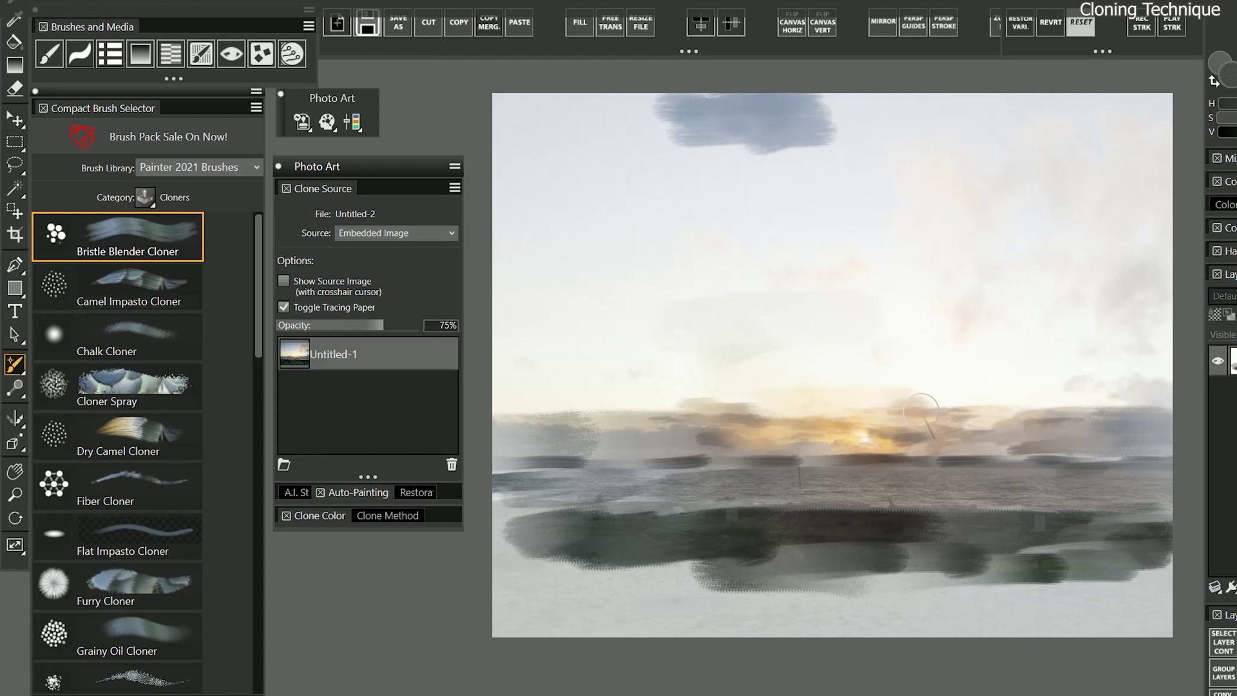
pyautogui.moveTo(851, 126)
pyautogui.mouseDown()
pyautogui.moveTo(866, 129)
pyautogui.moveTo(860, 154)
pyautogui.moveTo(908, 132)
pyautogui.moveTo(960, 190)
pyautogui.moveTo(978, 152)
pyautogui.moveTo(976, 196)
pyautogui.moveTo(895, 203)
pyautogui.moveTo(985, 237)
pyautogui.moveTo(707, 223)
pyautogui.moveTo(532, 176)
pyautogui.moveTo(637, 336)
pyautogui.moveTo(798, 185)
pyautogui.mouseUp()
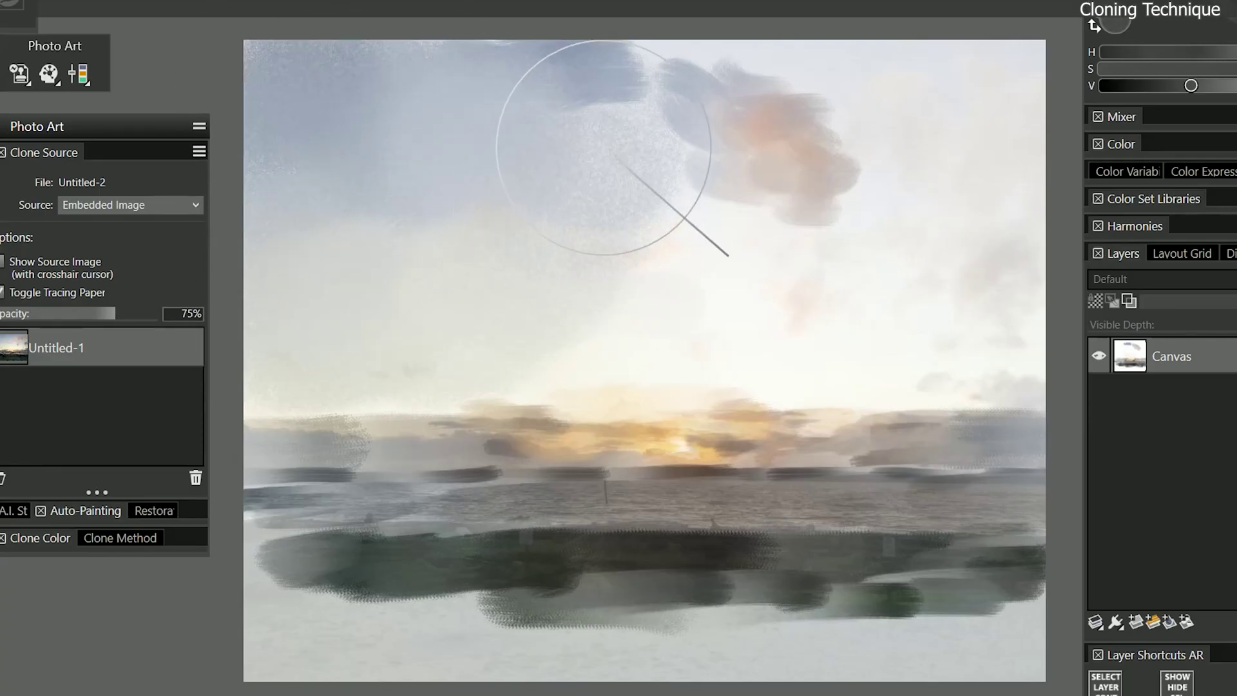
pyautogui.moveTo(604, 148)
pyautogui.mouseDown()
pyautogui.moveTo(641, 138)
pyautogui.moveTo(883, 165)
pyautogui.moveTo(690, 359)
pyautogui.moveTo(1047, 278)
pyautogui.moveTo(668, 386)
pyautogui.moveTo(386, 419)
pyautogui.moveTo(290, 413)
pyautogui.moveTo(366, 606)
pyautogui.moveTo(717, 630)
pyautogui.moveTo(1011, 585)
pyautogui.moveTo(938, 624)
pyautogui.moveTo(516, 682)
pyautogui.moveTo(612, 677)
pyautogui.moveTo(861, 571)
pyautogui.moveTo(483, 561)
pyautogui.moveTo(242, 499)
pyautogui.moveTo(873, 496)
pyautogui.moveTo(655, 464)
pyautogui.moveTo(355, 444)
pyautogui.moveTo(979, 361)
pyautogui.moveTo(996, 90)
pyautogui.moveTo(690, 41)
pyautogui.moveTo(953, 96)
pyautogui.moveTo(374, 190)
pyautogui.mouseUp()
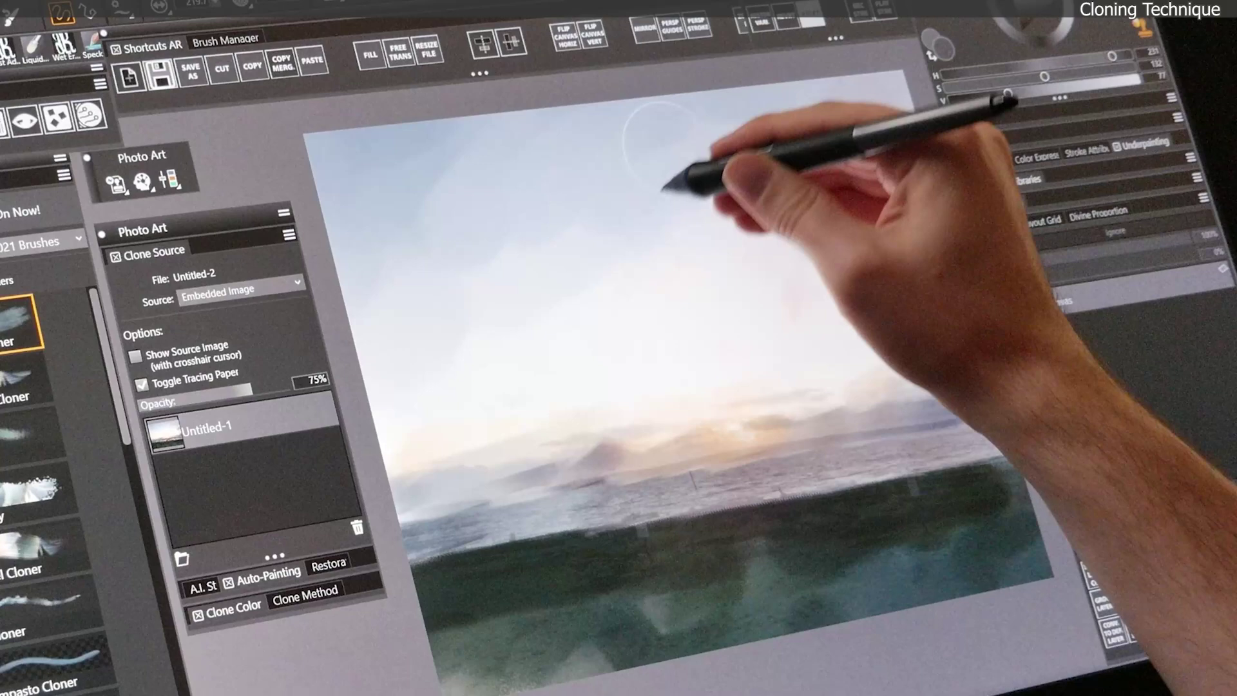
# Clone sea and horizon detail along the horizon, checking against tracing paper, then rotate the canvas about 60°.
pyautogui.hotkey('ctrl', 't')
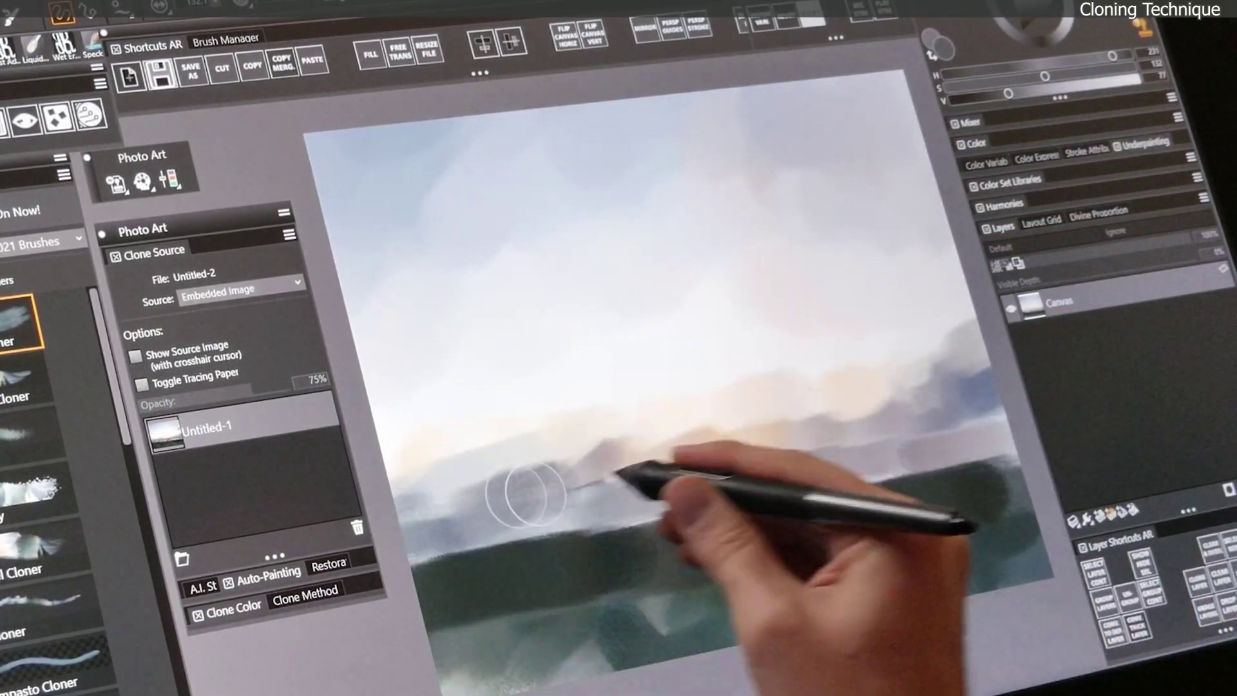
pyautogui.hotkey('ctrl', 't')
pyautogui.moveTo(663, 459)
pyautogui.mouseDown()
pyautogui.moveTo(545, 477)
pyautogui.moveTo(444, 477)
pyautogui.moveTo(559, 475)
pyautogui.moveTo(778, 413)
pyautogui.moveTo(811, 427)
pyautogui.moveTo(984, 387)
pyautogui.moveTo(955, 406)
pyautogui.moveTo(978, 374)
pyautogui.moveTo(909, 409)
pyautogui.moveTo(948, 437)
pyautogui.moveTo(752, 500)
pyautogui.moveTo(914, 465)
pyautogui.moveTo(885, 482)
pyautogui.moveTo(643, 540)
pyautogui.moveTo(737, 484)
pyautogui.moveTo(399, 541)
pyautogui.moveTo(712, 554)
pyautogui.moveTo(633, 624)
pyautogui.moveTo(798, 576)
pyautogui.moveTo(900, 569)
pyautogui.mouseUp()
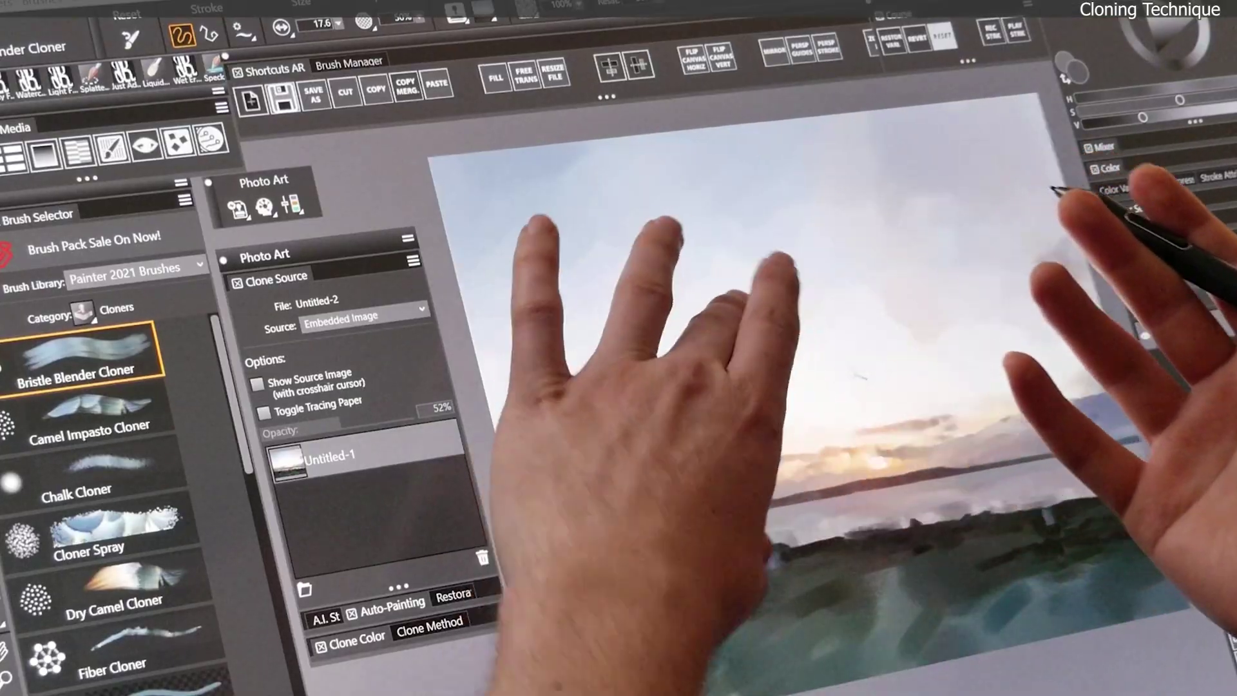
pyautogui.moveTo(636, 304); pyautogui.dragTo(644, 516)
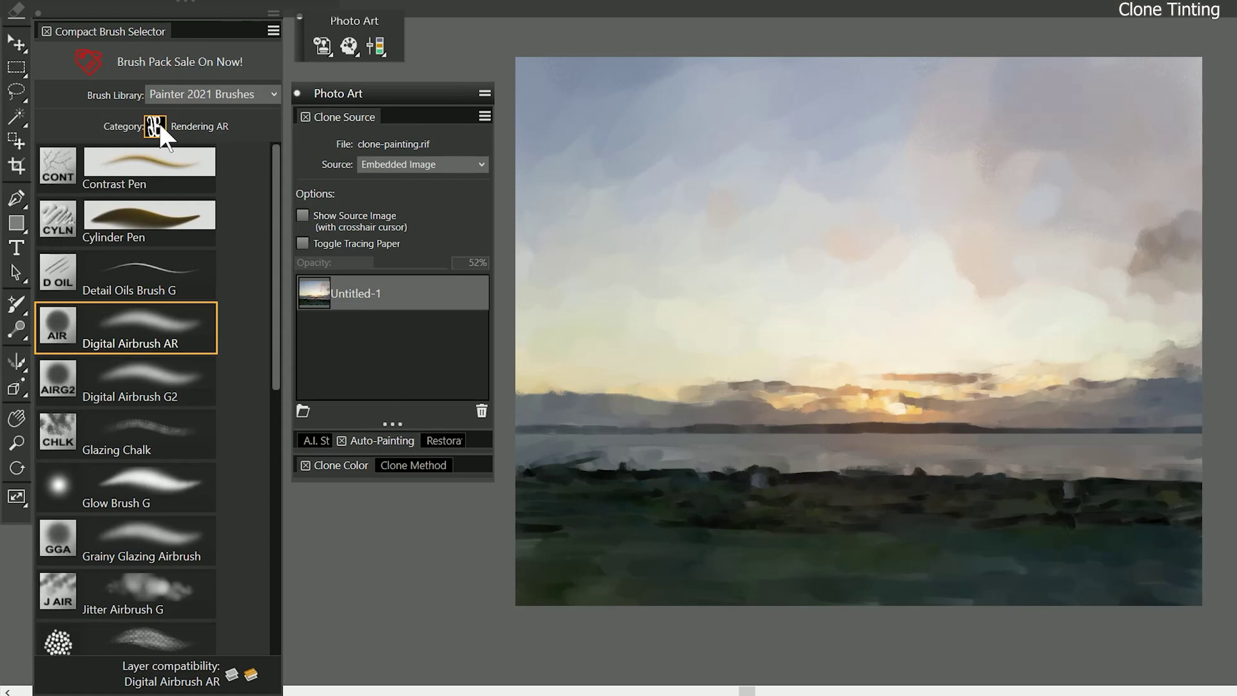
# Select the Oily Thin Bristle brush from Clone Tinting and expand its Clone Color options.
pyautogui.click(121, 253)
pyautogui.click(159, 455)
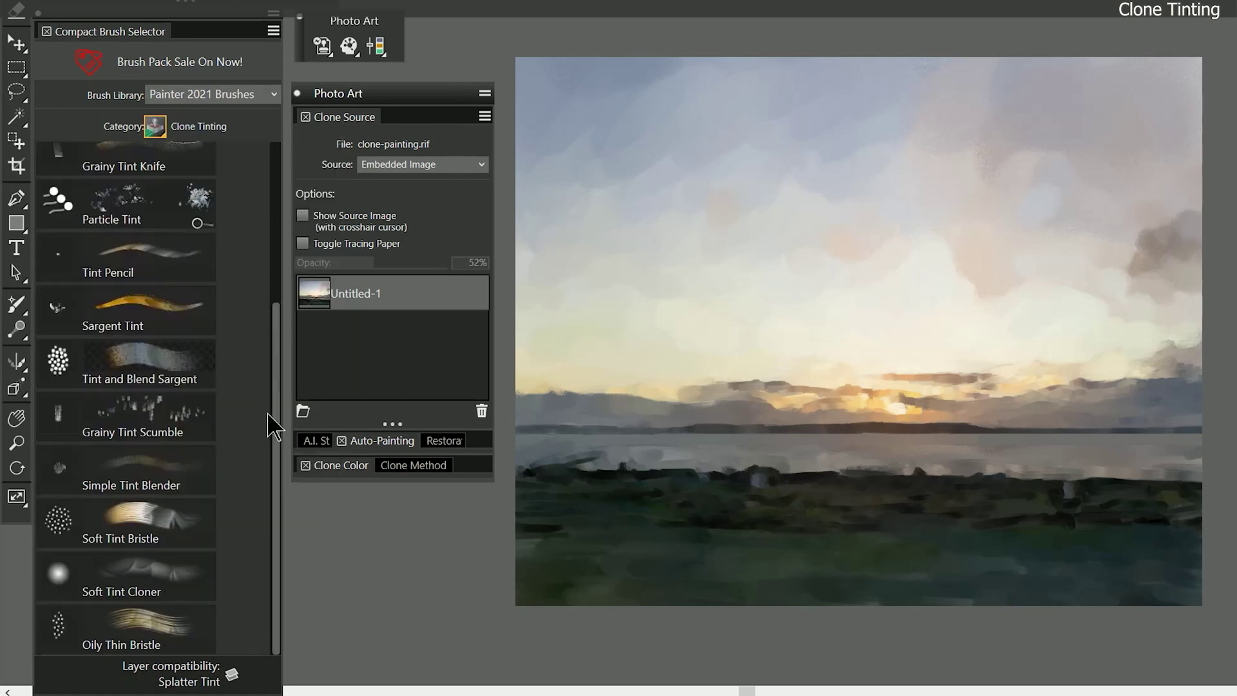
pyautogui.click(84, 626)
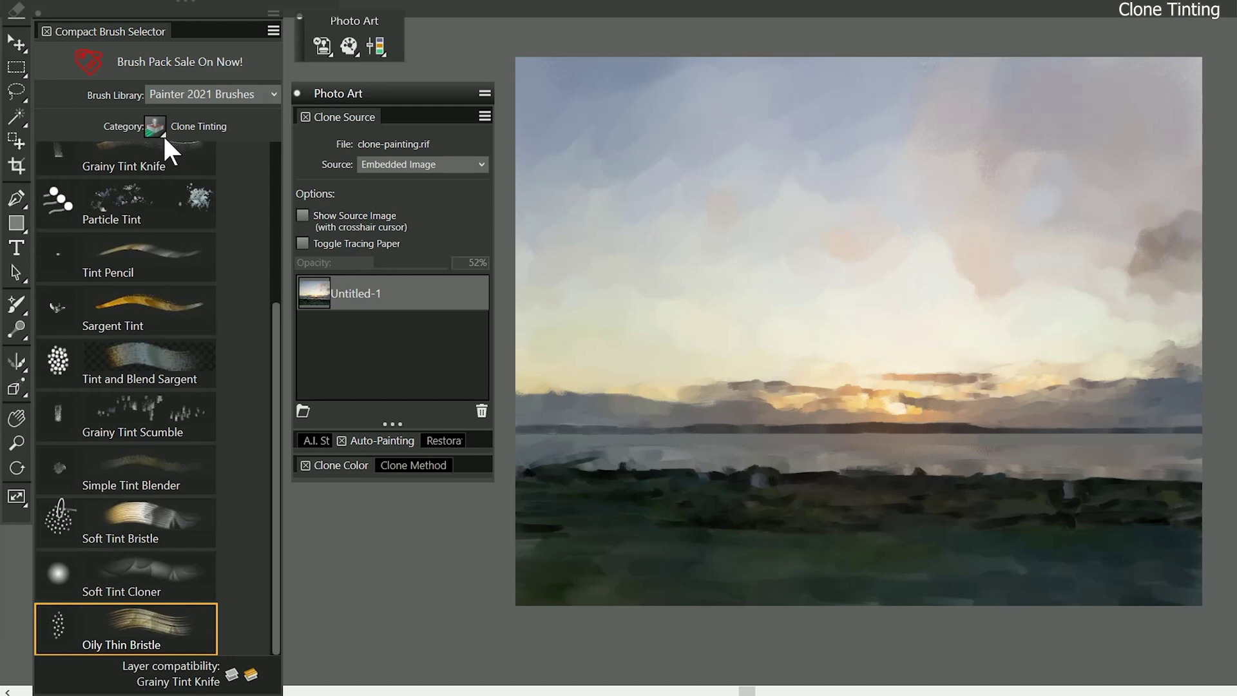
pyautogui.click(351, 457)
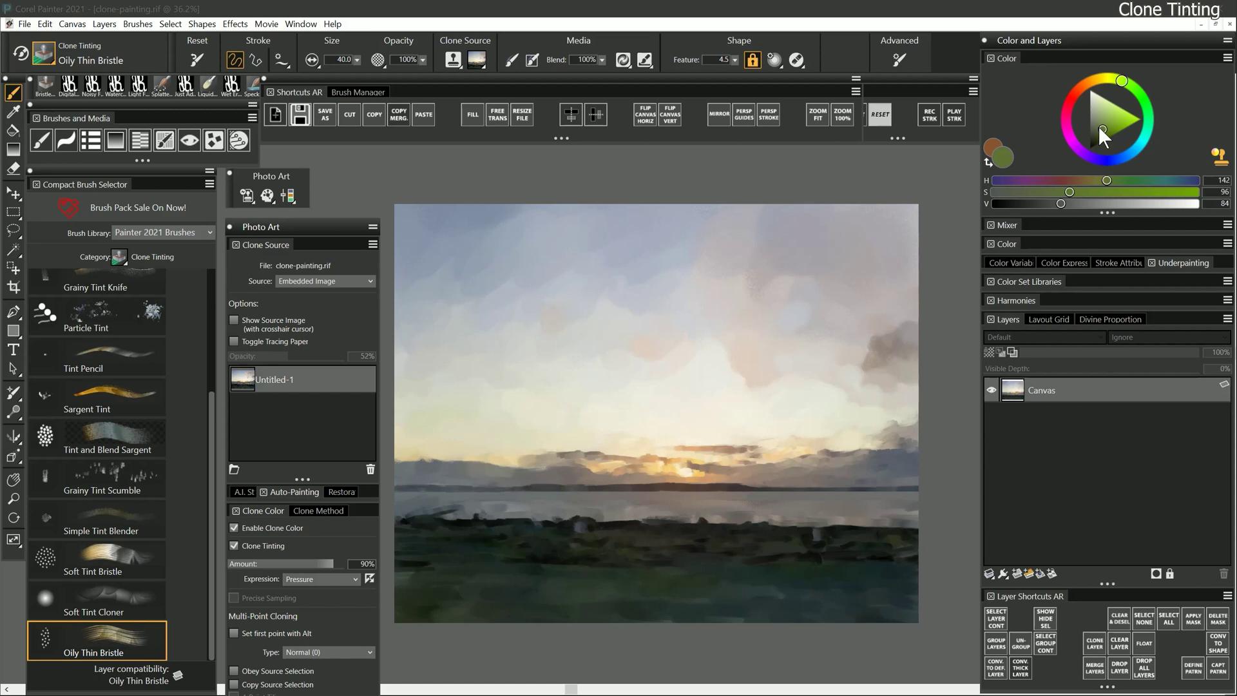
# Choose a blue colour and paint two tinted clone strokes along the canvas bottom.
pyautogui.moveTo(1098, 126); pyautogui.dragTo(1106, 120)
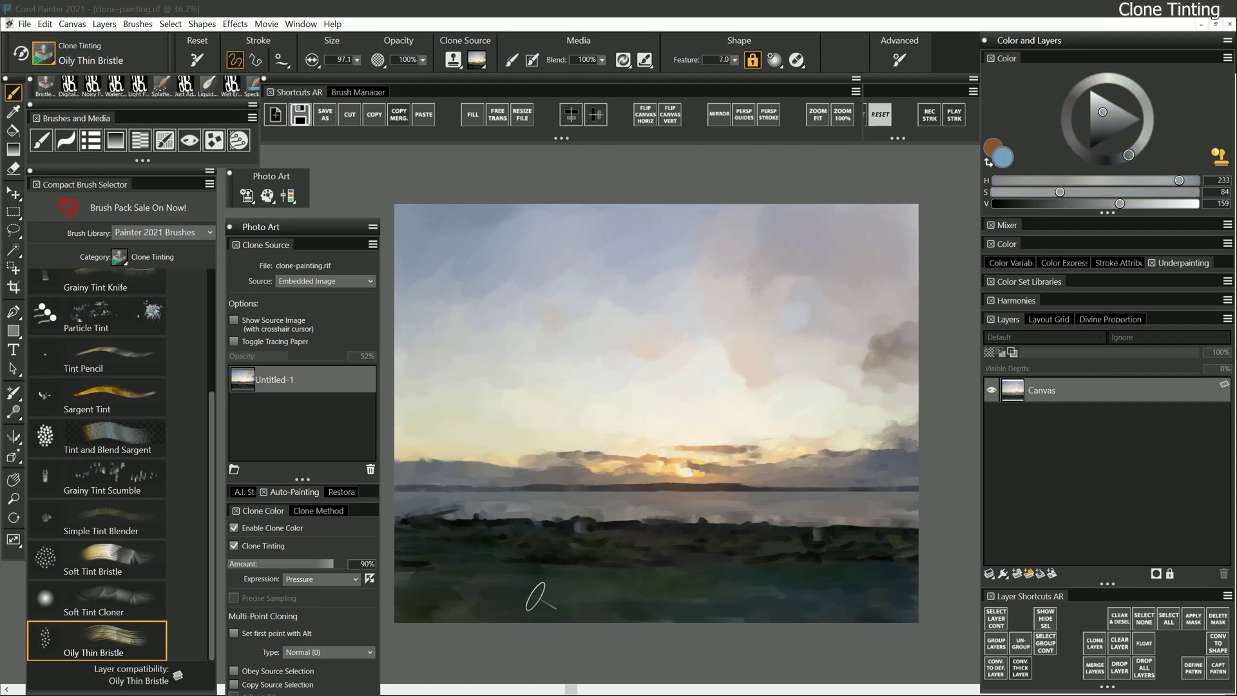
pyautogui.moveTo(539, 588)
pyautogui.mouseDown()
pyautogui.moveTo(699, 586)
pyautogui.moveTo(634, 606)
pyautogui.moveTo(696, 593)
pyautogui.moveTo(889, 611)
pyautogui.mouseUp()
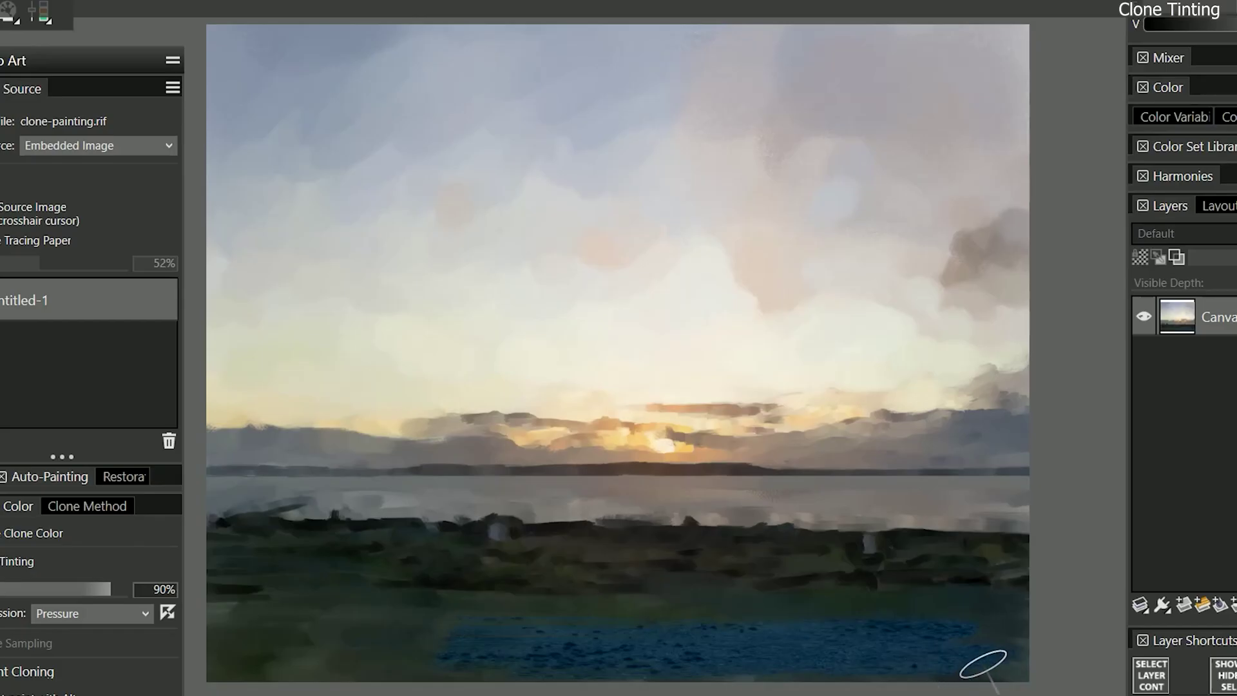
pyautogui.moveTo(983, 664)
pyautogui.mouseDown()
pyautogui.moveTo(999, 668)
pyautogui.moveTo(947, 646)
pyautogui.moveTo(443, 675)
pyautogui.moveTo(290, 652)
pyautogui.moveTo(234, 626)
pyautogui.moveTo(743, 643)
pyautogui.moveTo(831, 610)
pyautogui.moveTo(1038, 619)
pyautogui.moveTo(872, 624)
pyautogui.moveTo(974, 591)
pyautogui.moveTo(675, 633)
pyautogui.moveTo(1039, 645)
pyautogui.mouseUp()
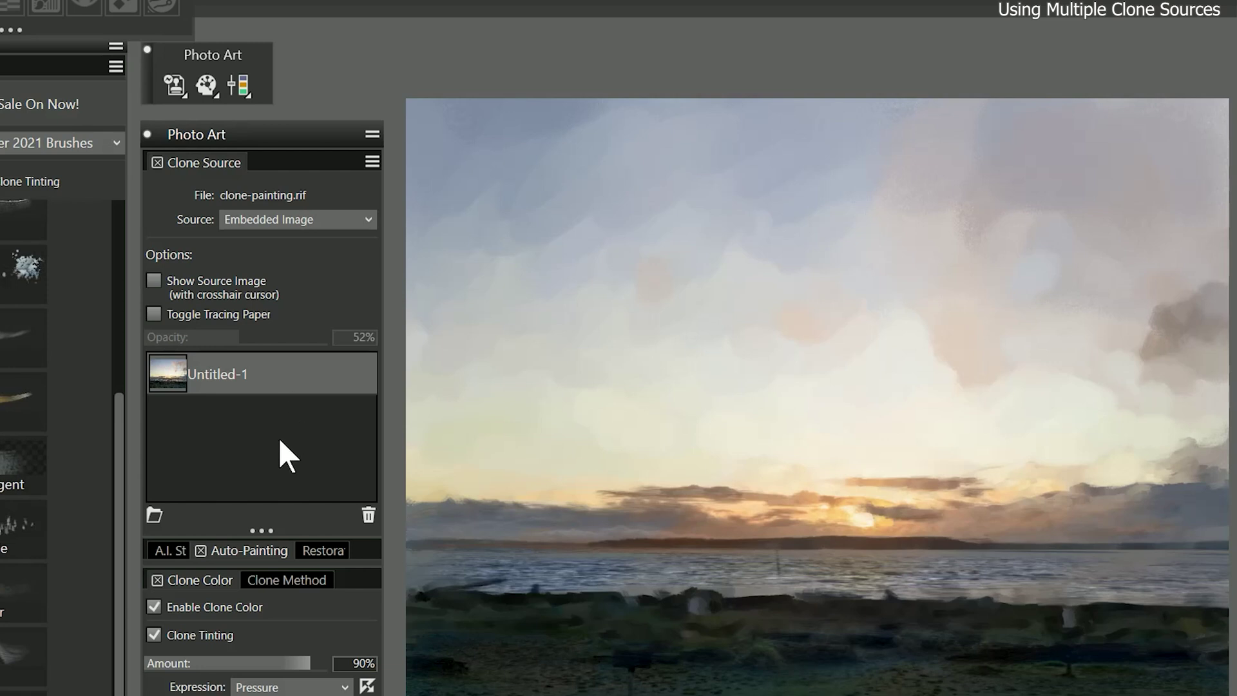
# Use the Dirt texture as clone source, scale it to cover the canvas, and paint the lower foreground.
pyautogui.click(289, 220)
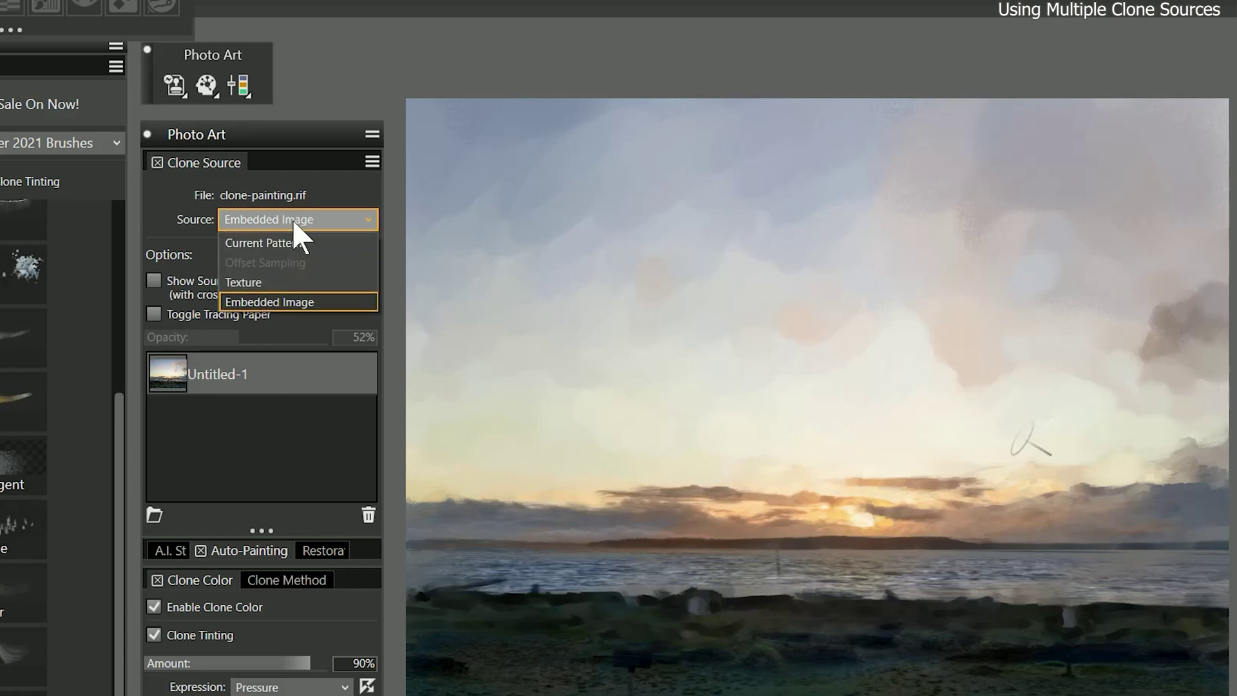
pyautogui.click(271, 283)
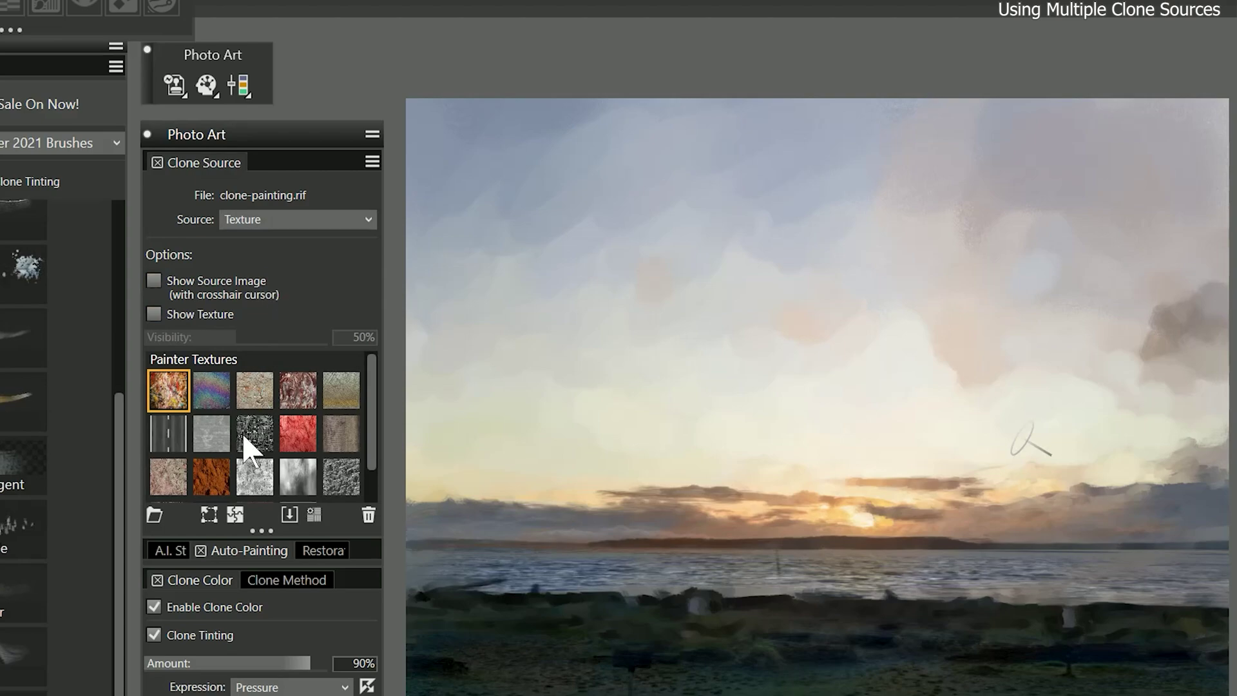
pyautogui.click(211, 476)
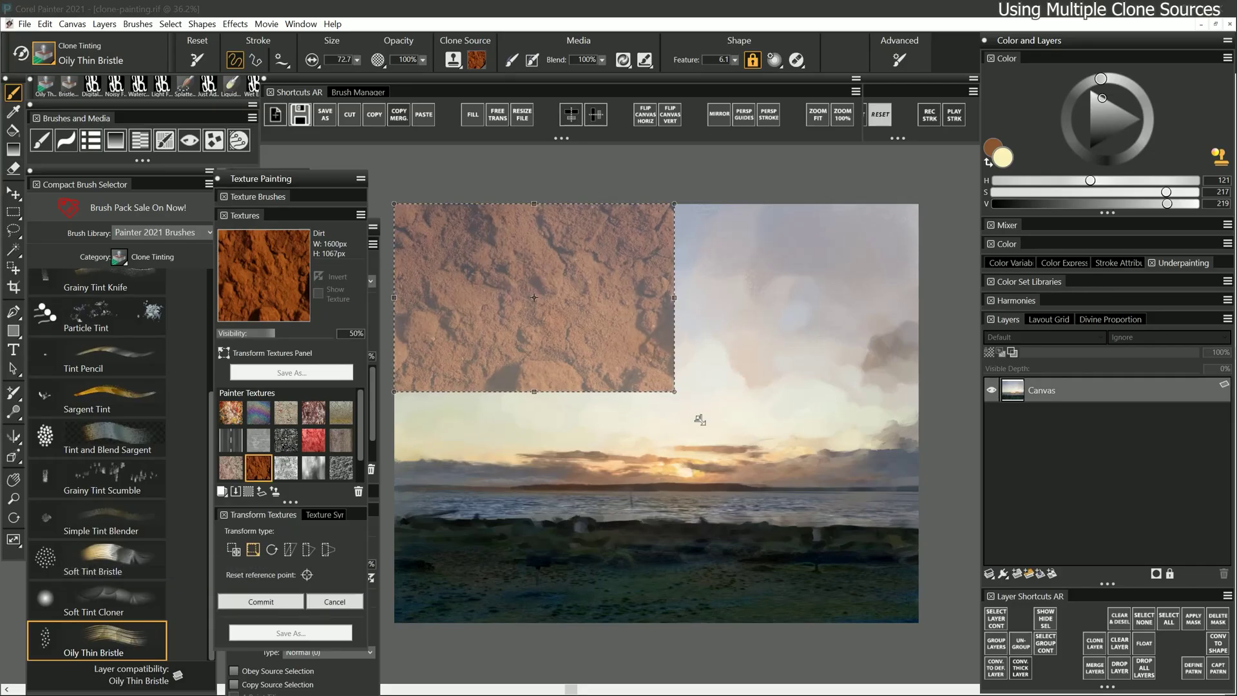
pyautogui.moveTo(674, 390); pyautogui.dragTo(918, 622)
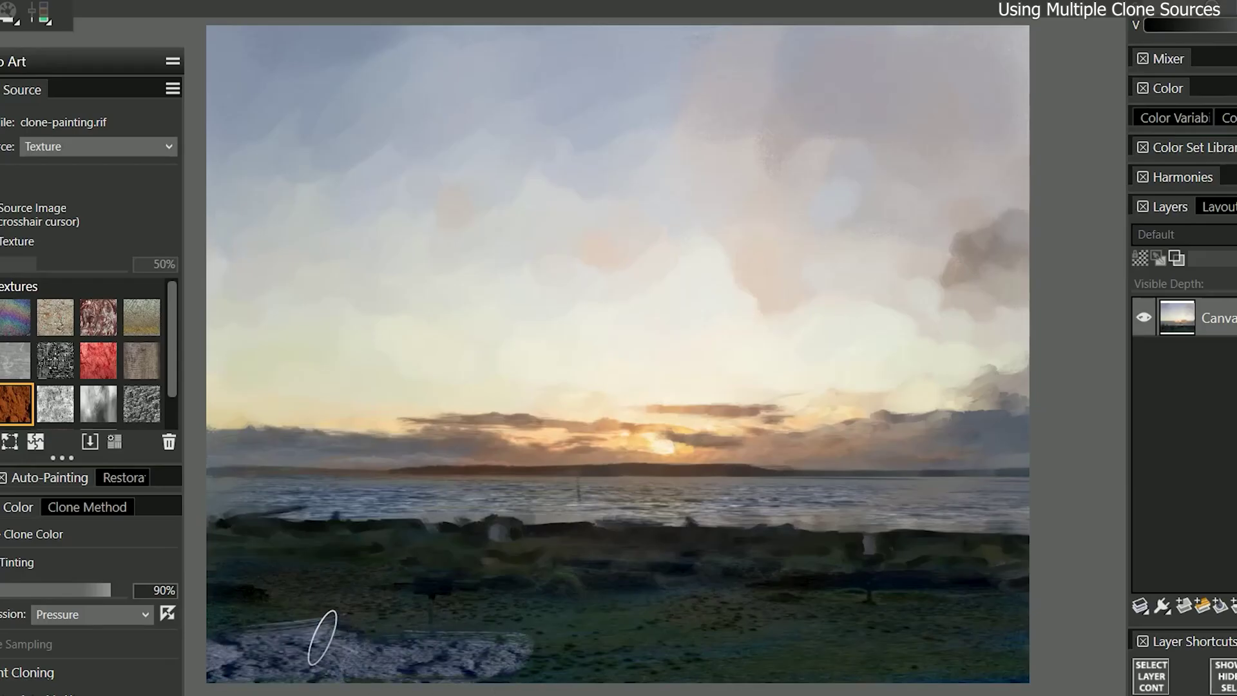
pyautogui.moveTo(322, 638)
pyautogui.mouseDown()
pyautogui.moveTo(373, 605)
pyautogui.moveTo(532, 639)
pyautogui.moveTo(755, 658)
pyautogui.moveTo(592, 630)
pyautogui.moveTo(913, 631)
pyautogui.moveTo(929, 672)
pyautogui.moveTo(676, 609)
pyautogui.mouseUp()
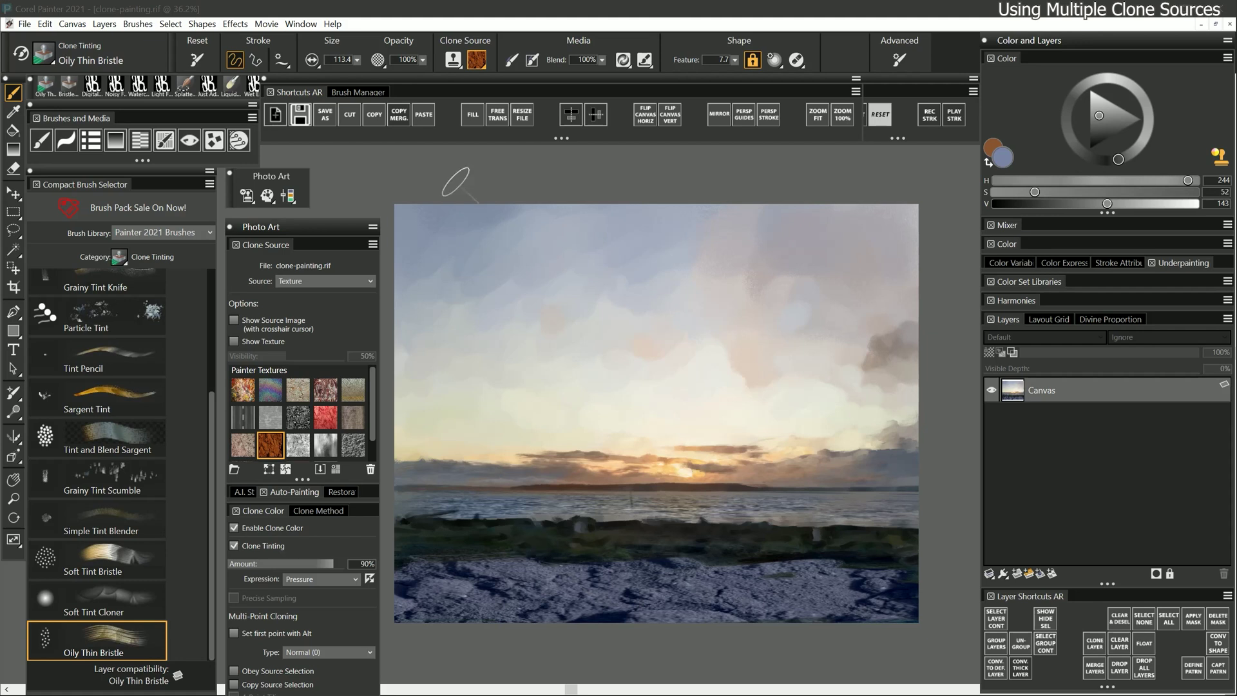
# Set brush opacity to 60% and paint a lighter textured band across the foreground.
pyautogui.click(423, 59)
pyautogui.click(404, 62)
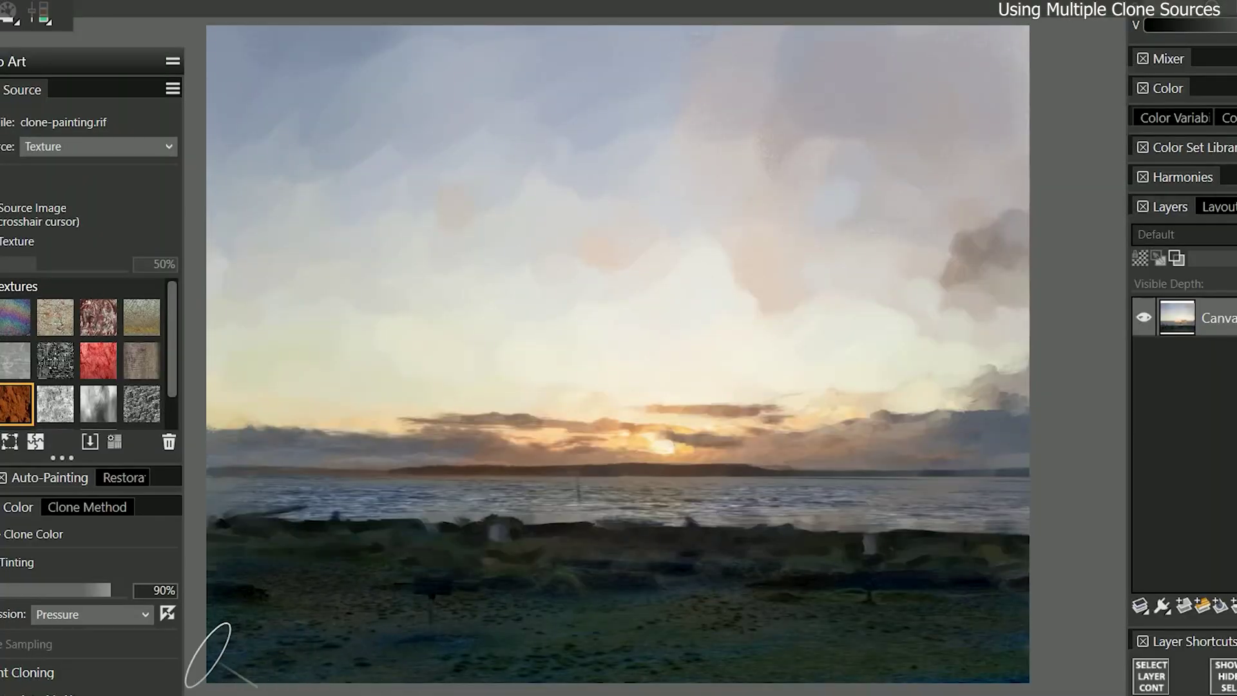
pyautogui.moveTo(282, 610)
pyautogui.mouseDown()
pyautogui.moveTo(551, 618)
pyautogui.moveTo(660, 604)
pyautogui.moveTo(615, 619)
pyautogui.moveTo(780, 626)
pyautogui.moveTo(768, 618)
pyautogui.moveTo(861, 620)
pyautogui.moveTo(869, 602)
pyautogui.moveTo(900, 638)
pyautogui.mouseUp()
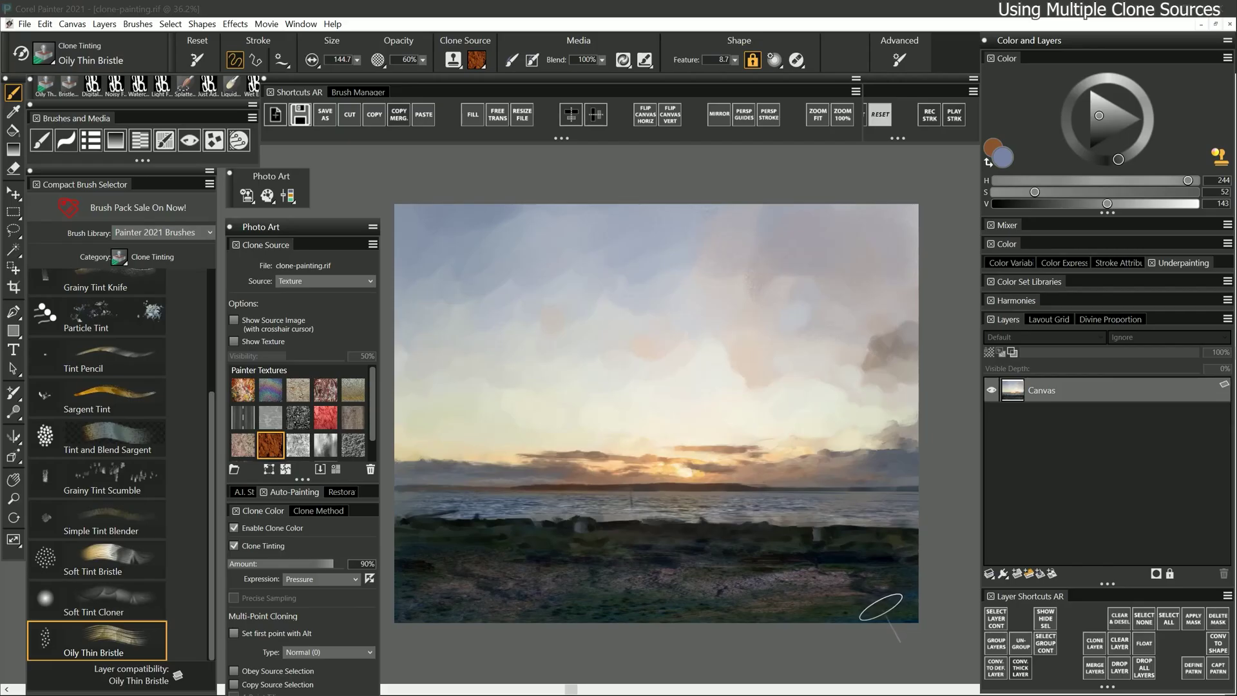
# Switch the clone source type to Embedded Image.
pyautogui.click(343, 284)
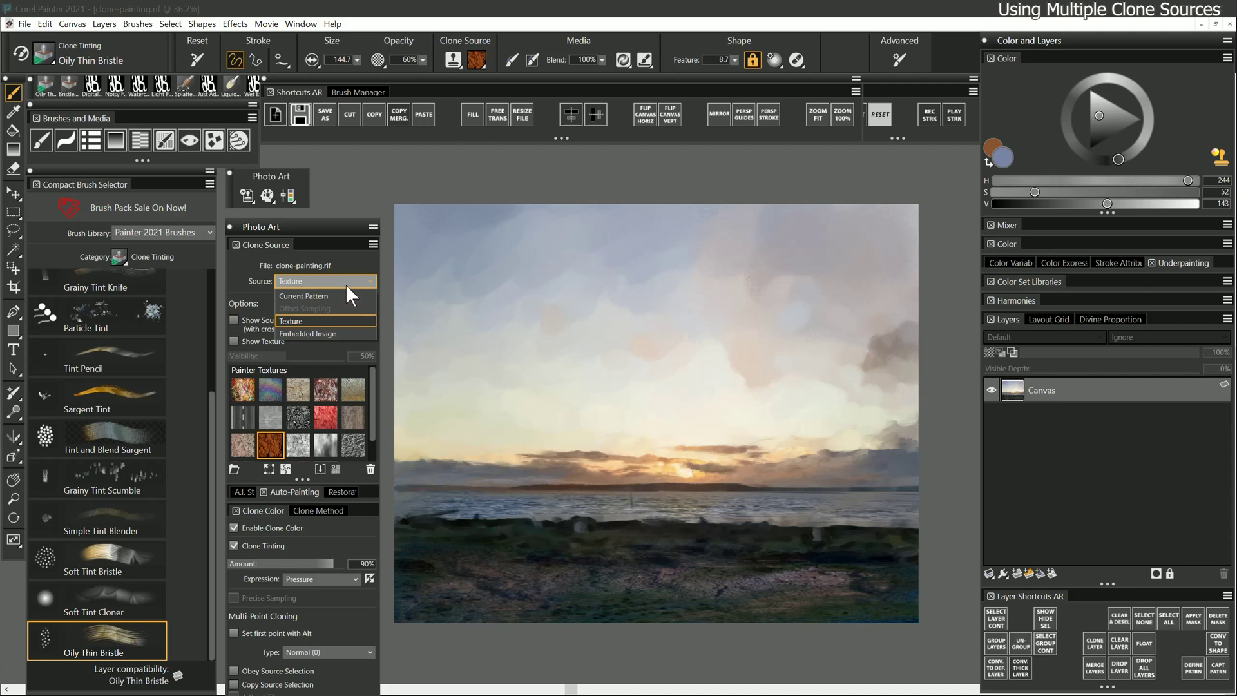
pyautogui.click(332, 332)
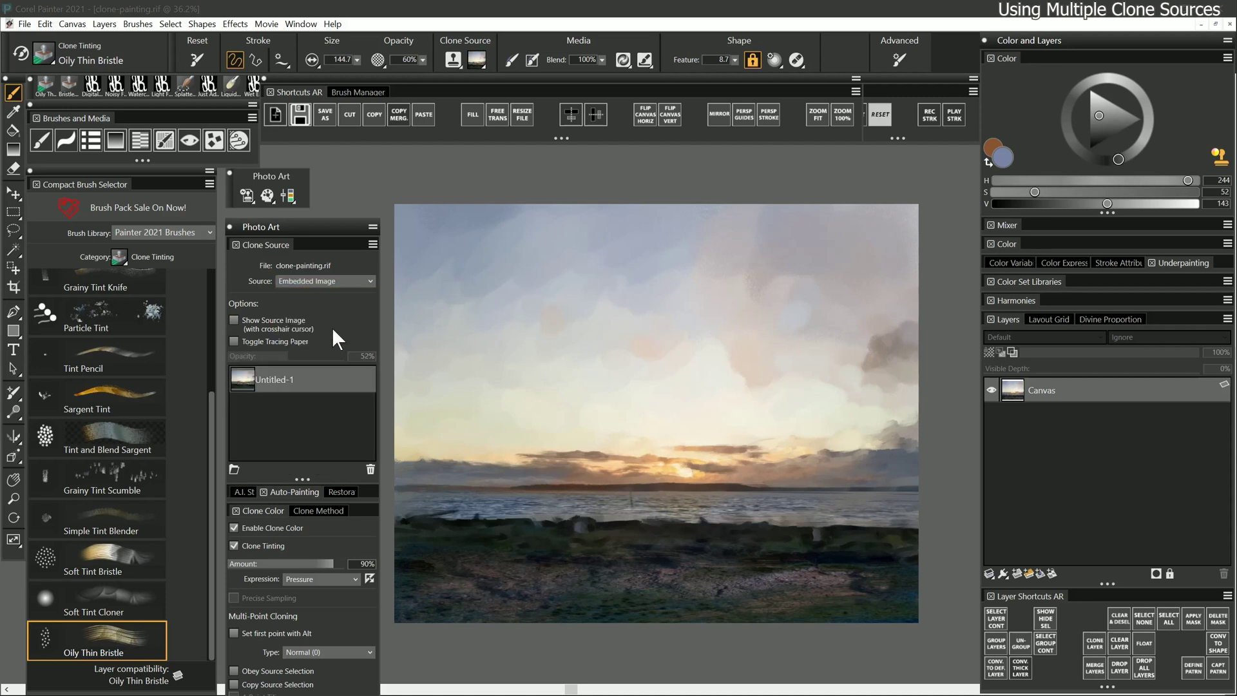
pyautogui.click(233, 469)
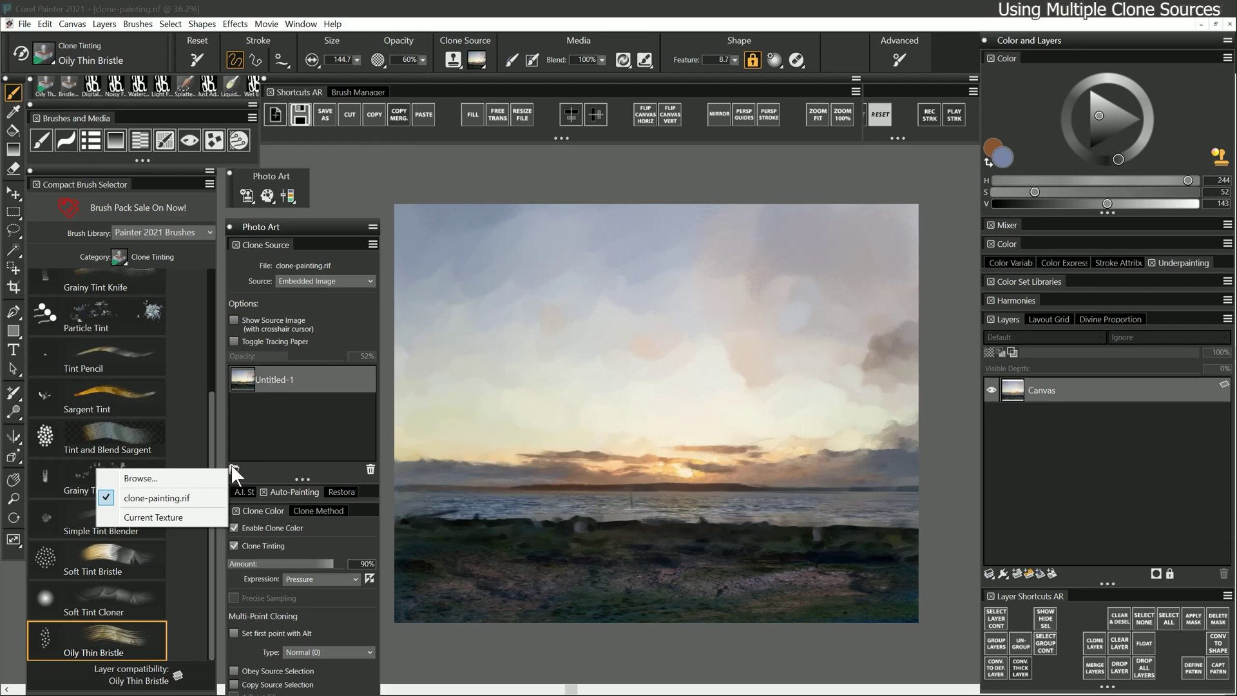
pyautogui.click(231, 465)
# Place glow.rif into the painting at 300% scale.
pyautogui.click(25, 24)
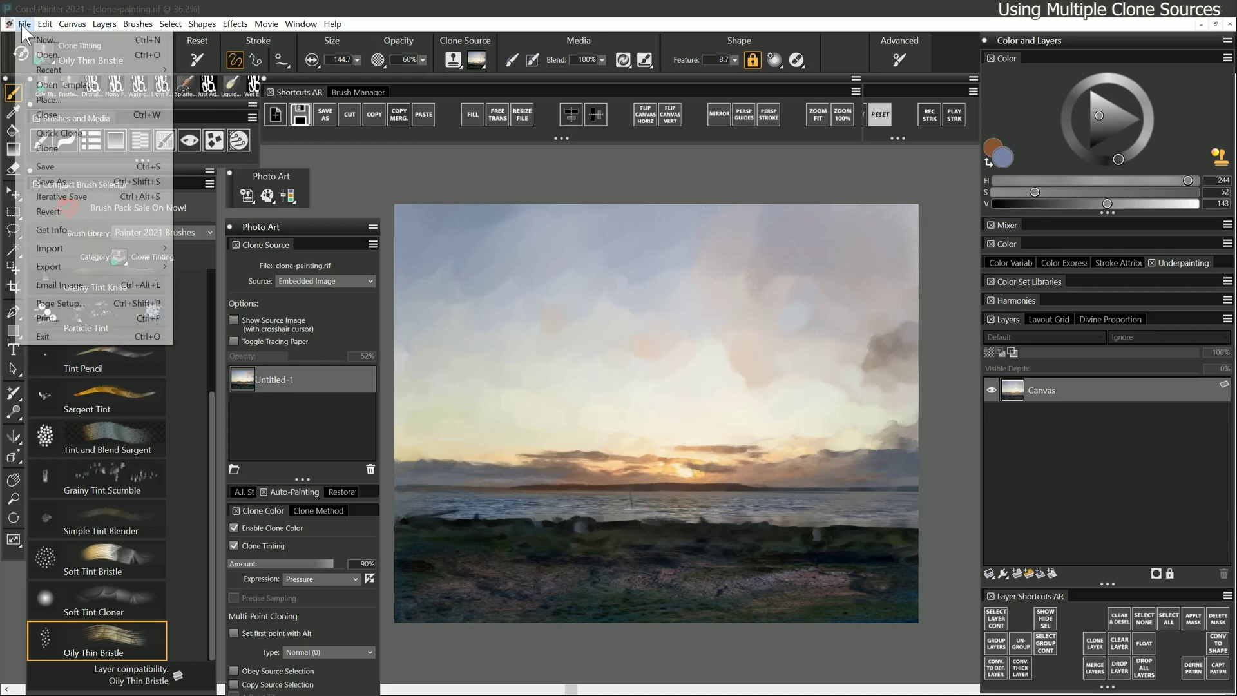
pyautogui.click(49, 55)
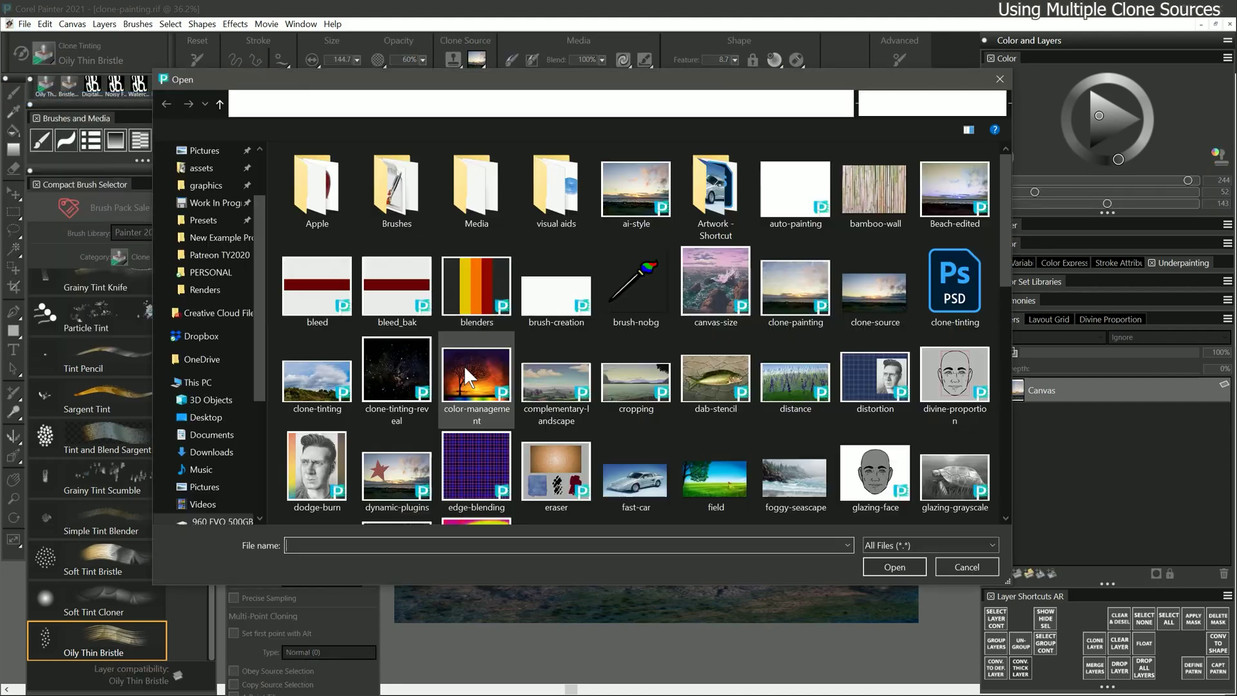
pyautogui.scroll(-2, 551, 409)
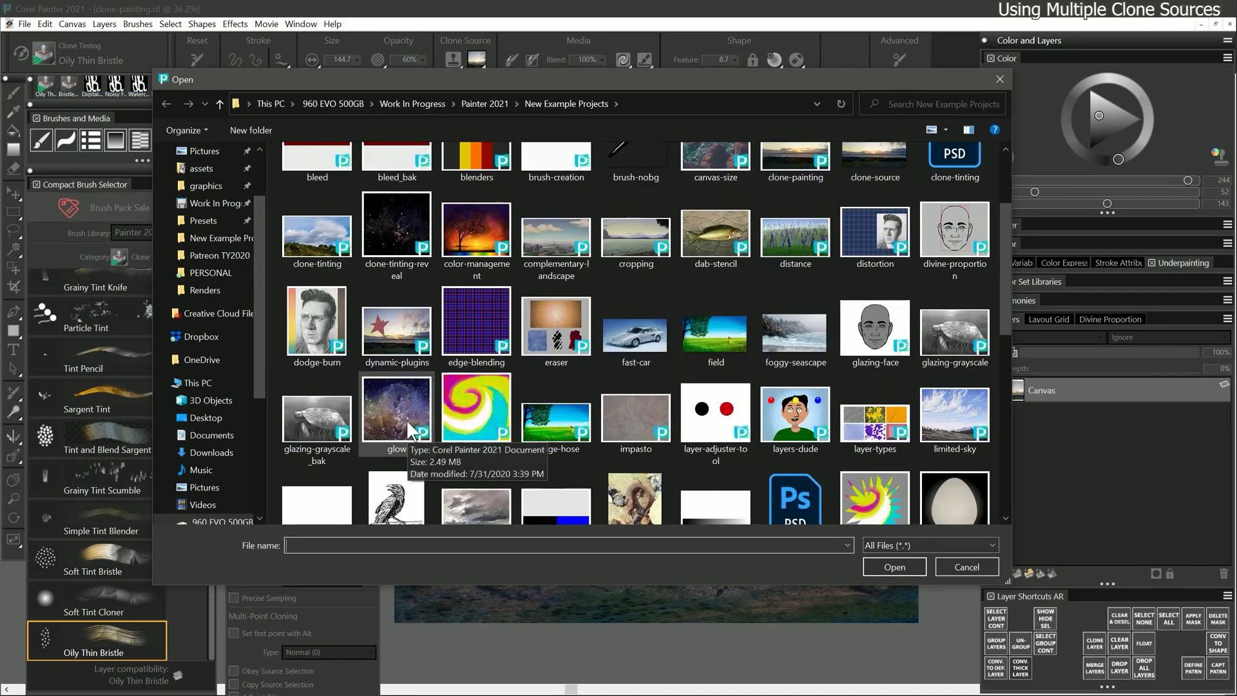
pyautogui.doubleClick(407, 421)
pyautogui.write('3')
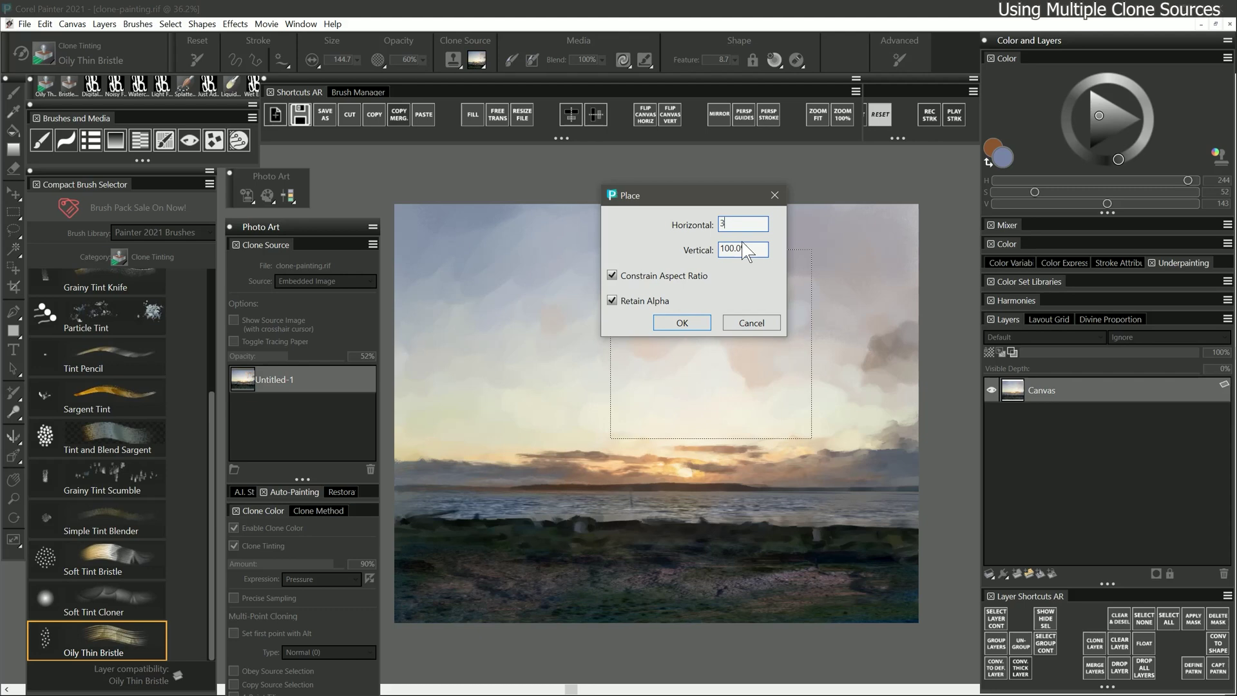
pyautogui.write('00')
pyautogui.press('Tab')
pyautogui.press('Return')
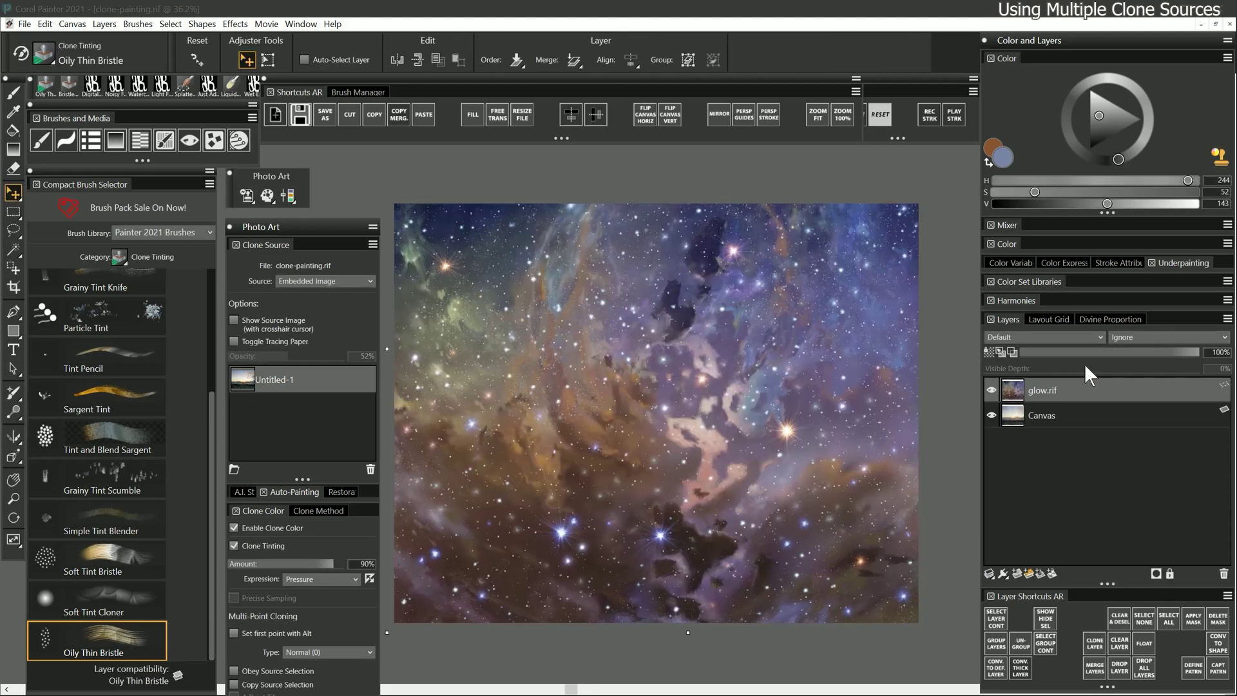
# Lower the glow layer's opacity to move it up slightly, then restore 100% opacity.
pyautogui.moveTo(1086, 352); pyautogui.dragTo(1105, 352)
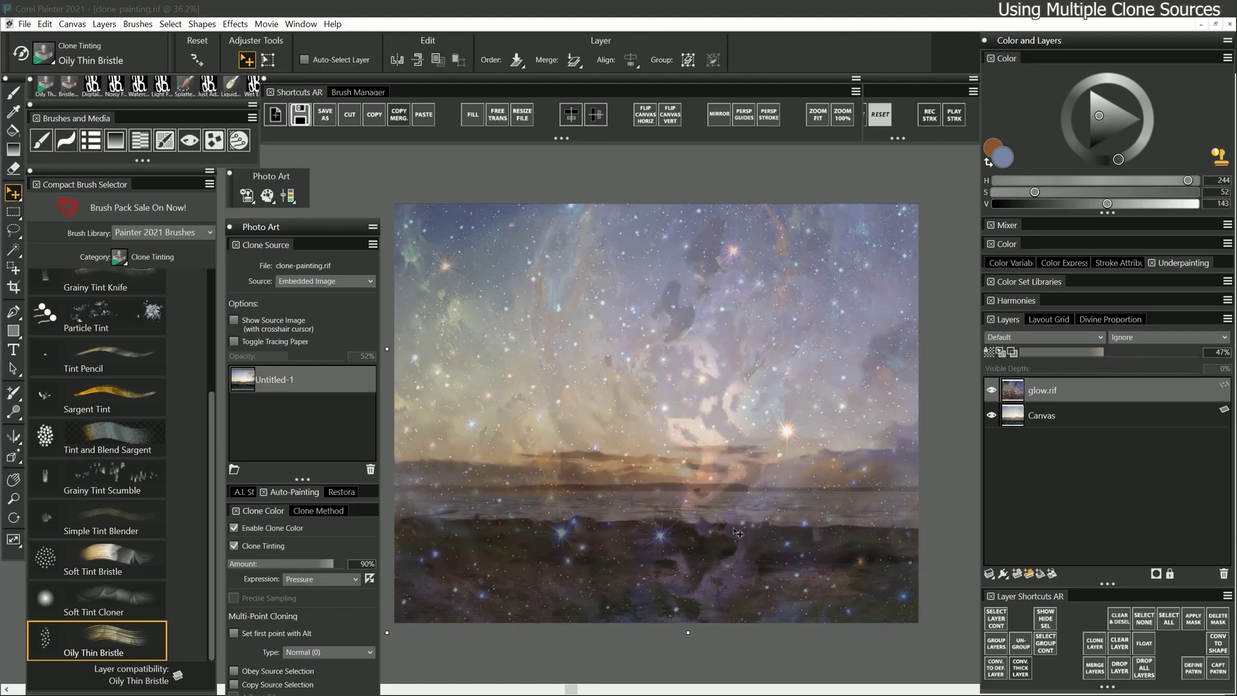
pyautogui.moveTo(738, 532); pyautogui.dragTo(735, 506)
pyautogui.click(1105, 351)
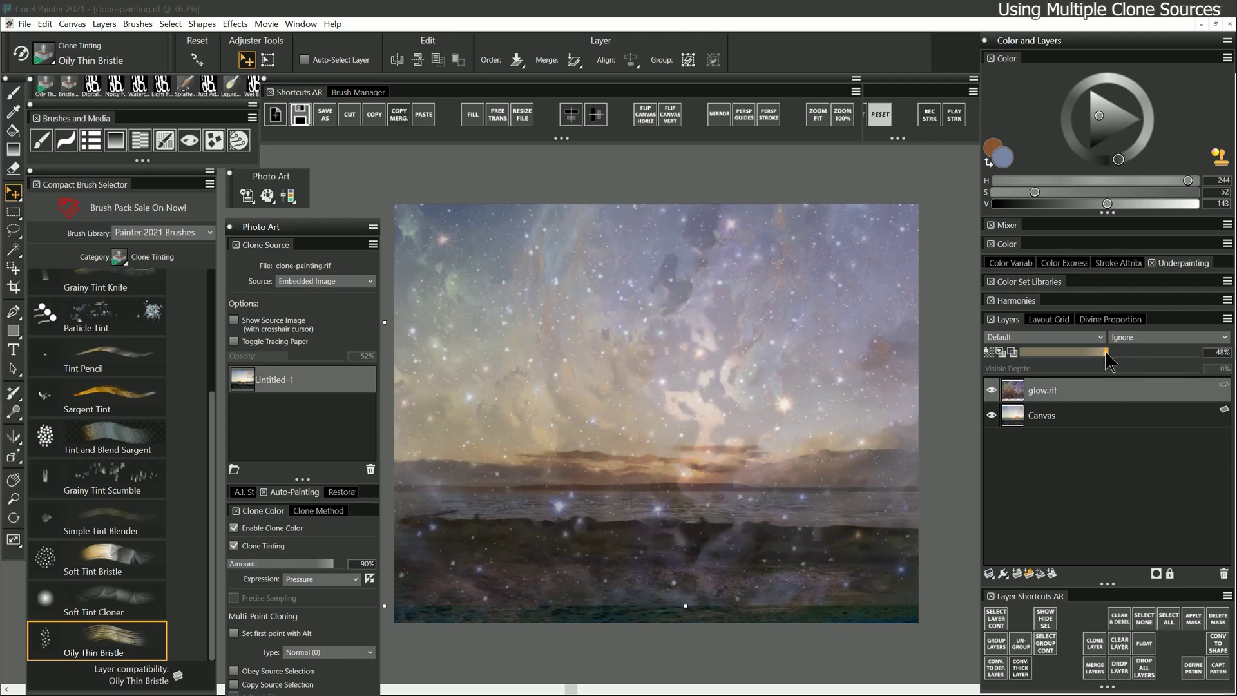
pyautogui.moveTo(1106, 352); pyautogui.dragTo(1198, 352)
# Select all and copy the space image.
pyautogui.click(171, 24)
pyautogui.click(181, 40)
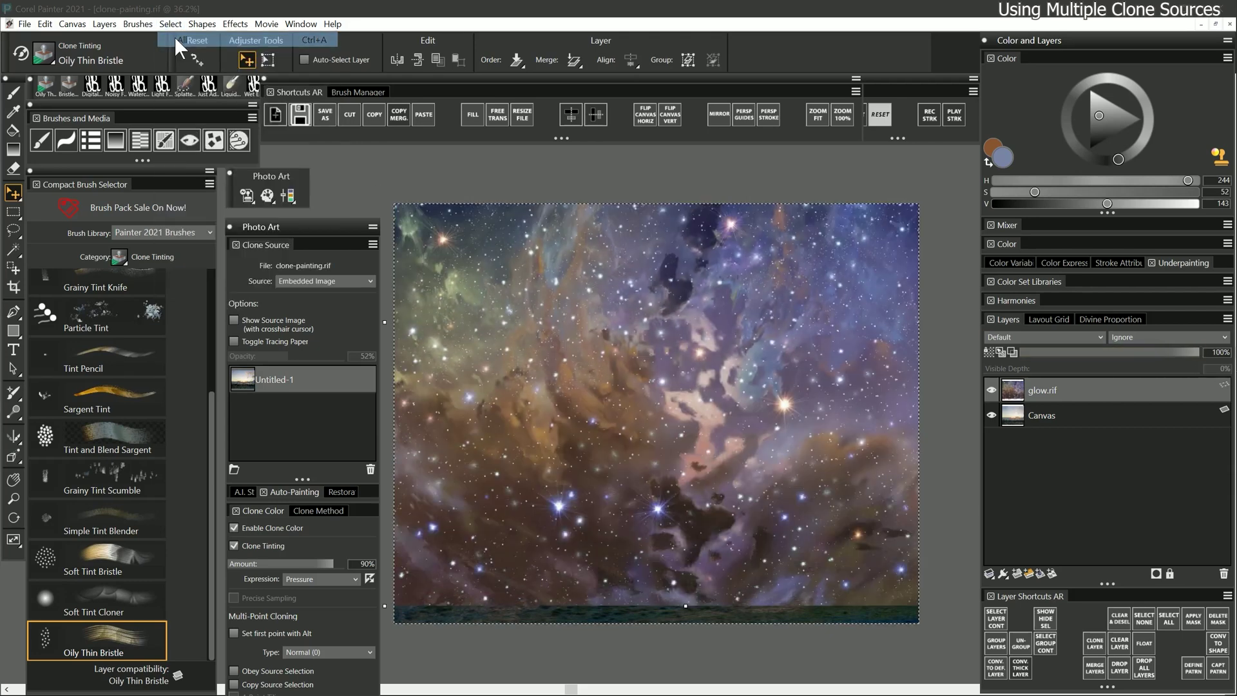
pyautogui.click(45, 24)
pyautogui.click(71, 104)
# Paste the space image into a new document, Untitled-3, and save it.
pyautogui.click(45, 25)
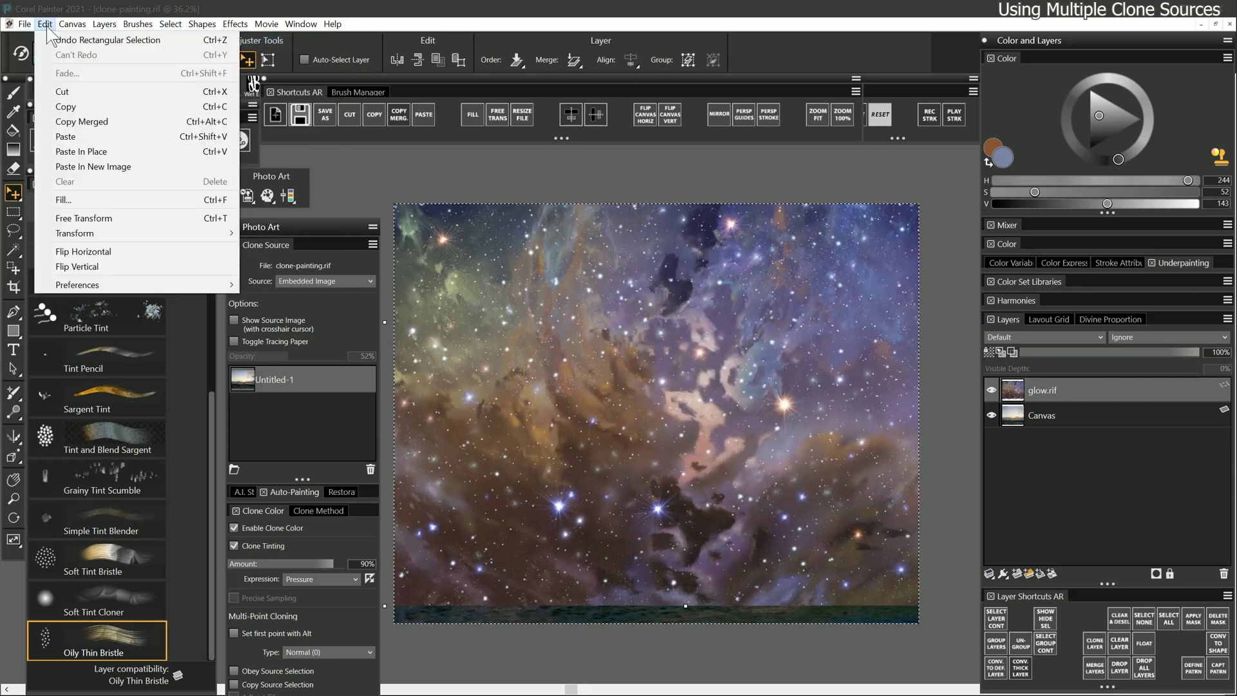
pyautogui.click(96, 167)
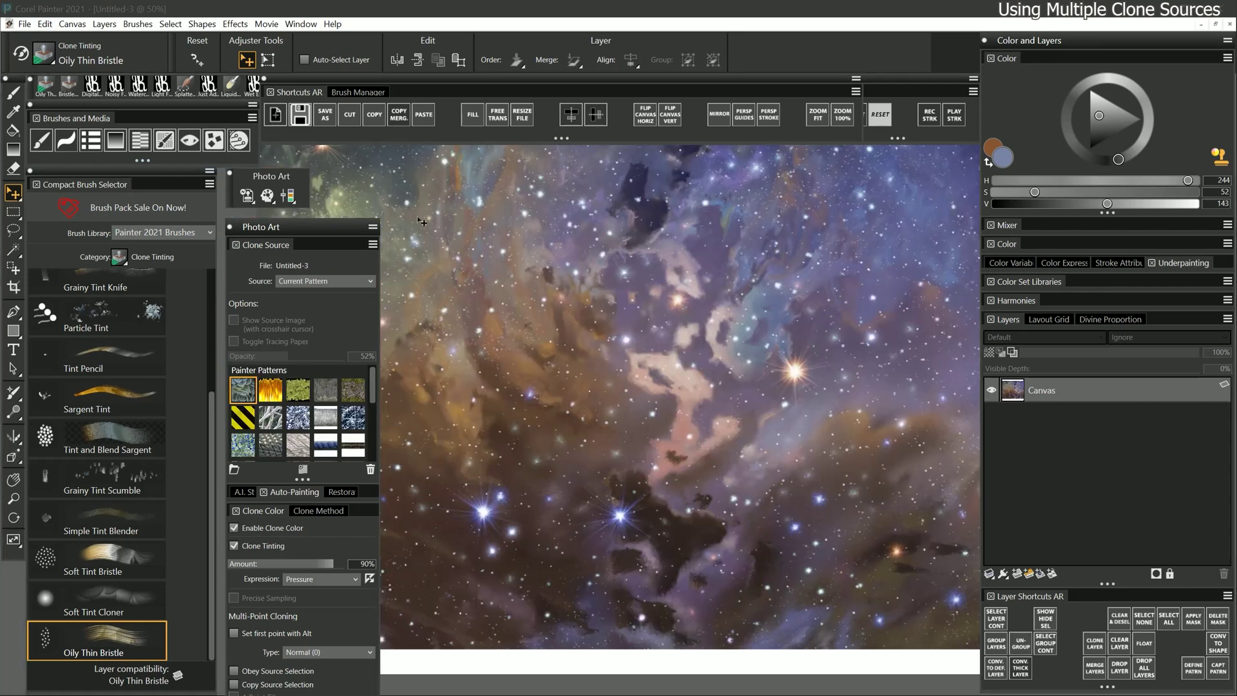
pyautogui.click(325, 116)
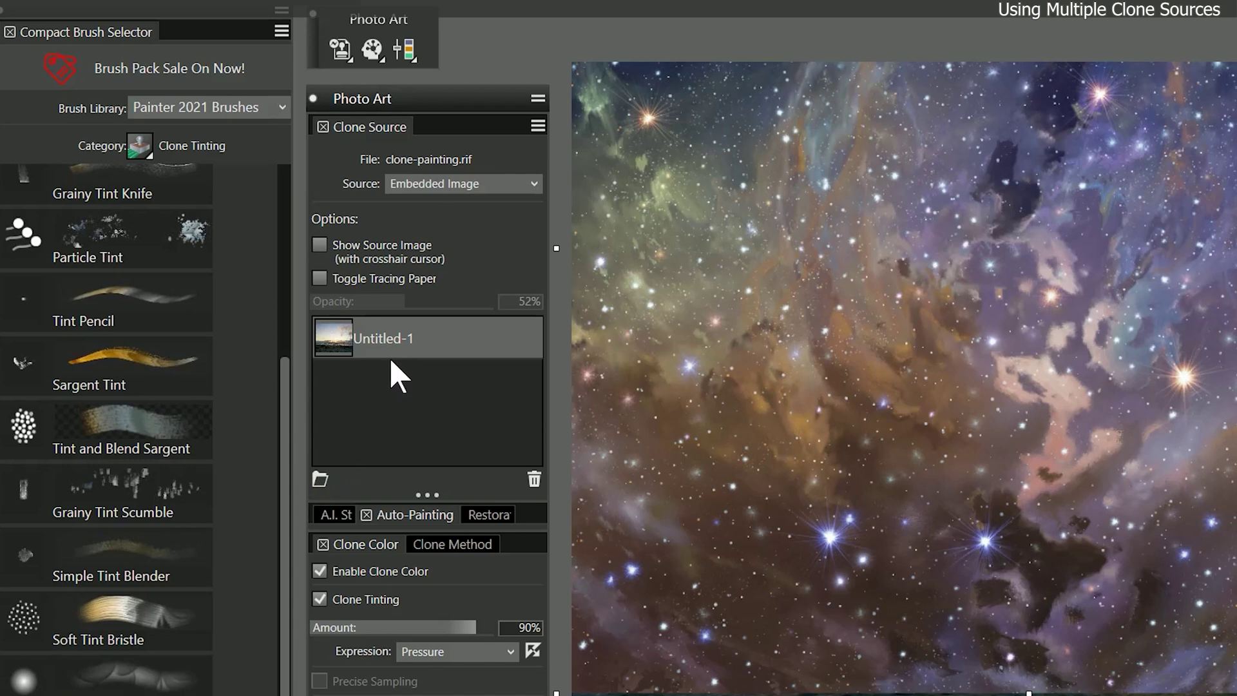
# Add Untitled-3 as a second clone source and delete the glow.rif layer.
pyautogui.click(320, 478)
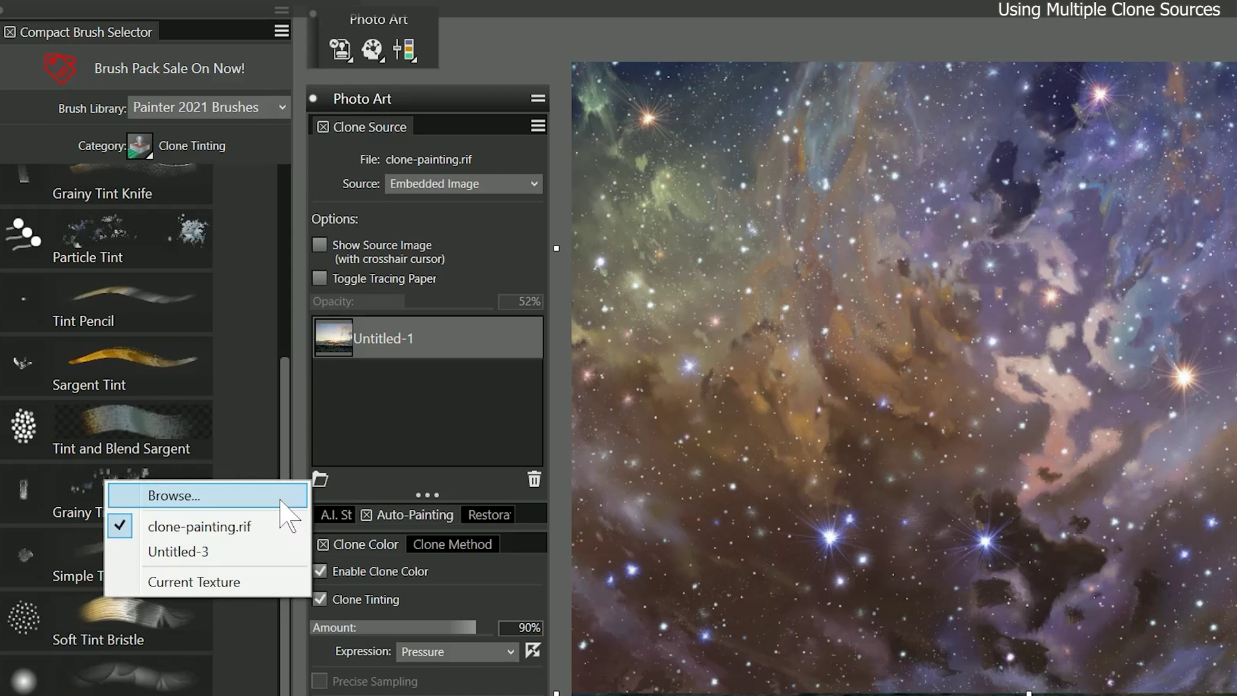
pyautogui.click(226, 551)
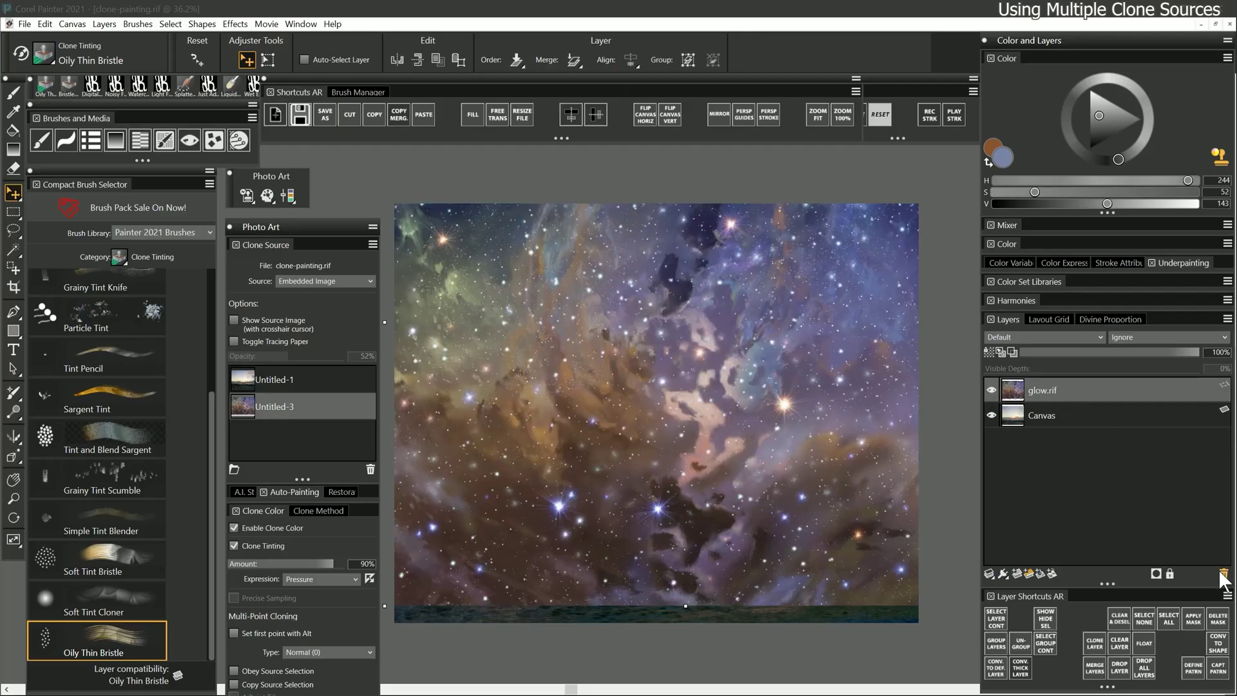
pyautogui.click(1222, 574)
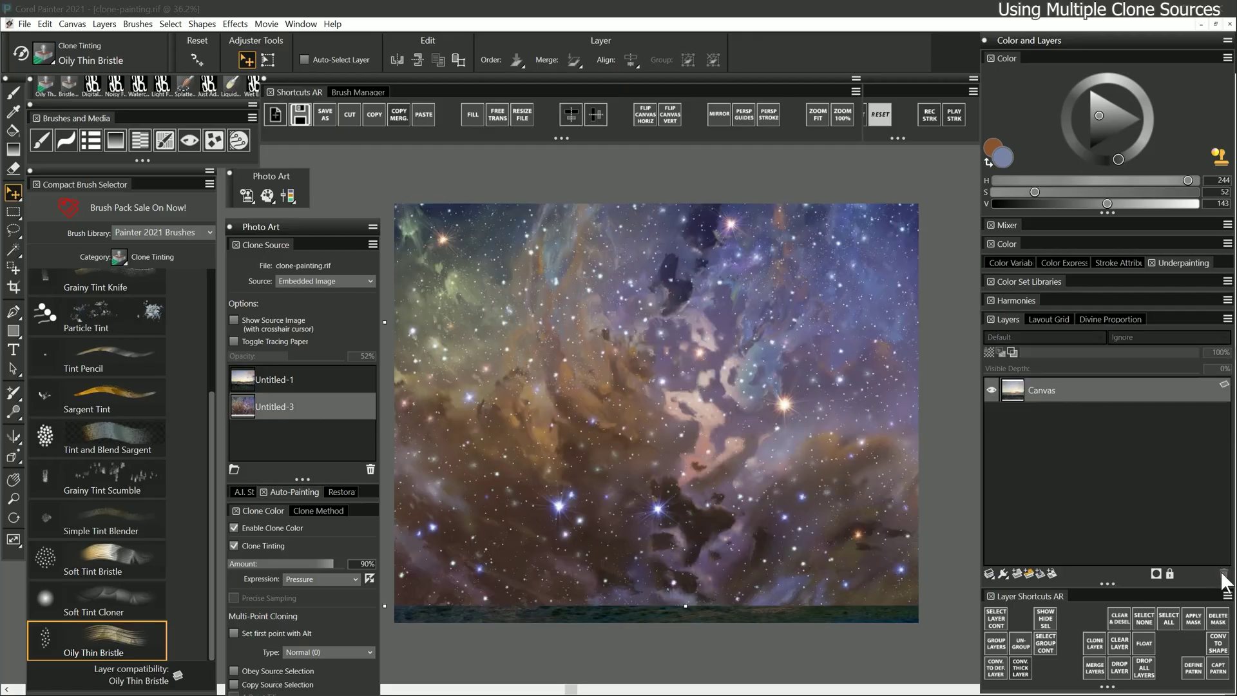
# Compare with tracing paper, name the clone sources Beach and Space, and make Space active.
pyautogui.press('t')
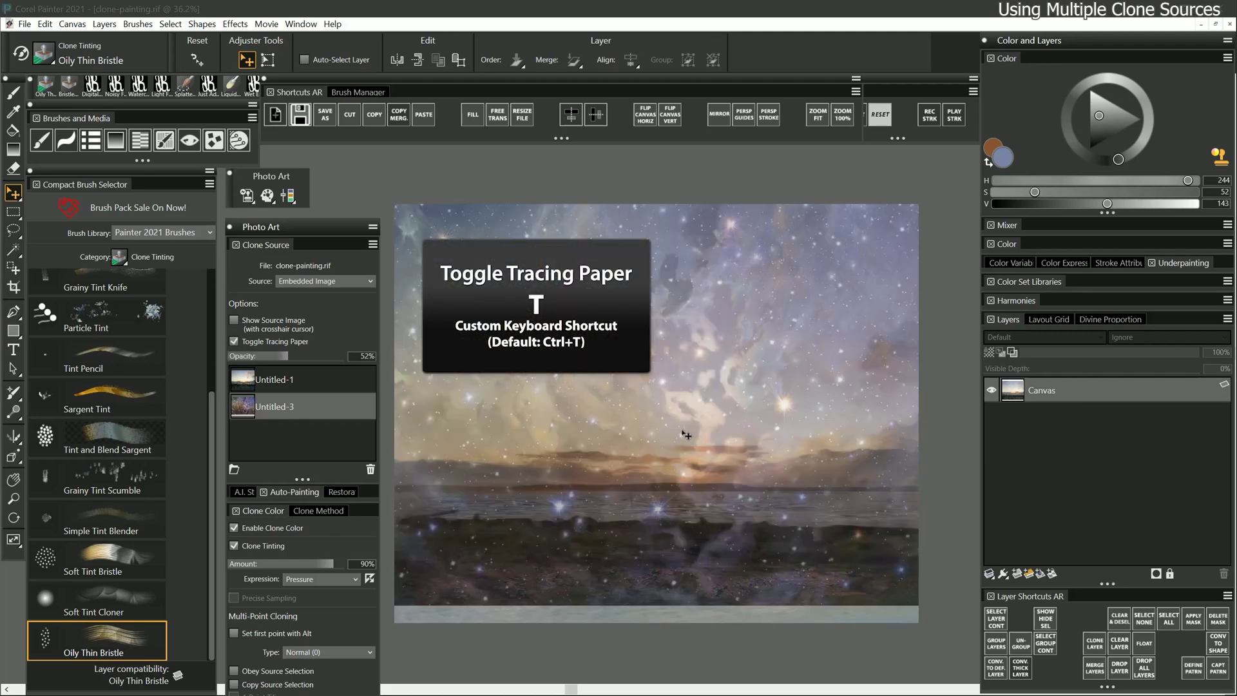
pyautogui.press('t')
pyautogui.press('t')
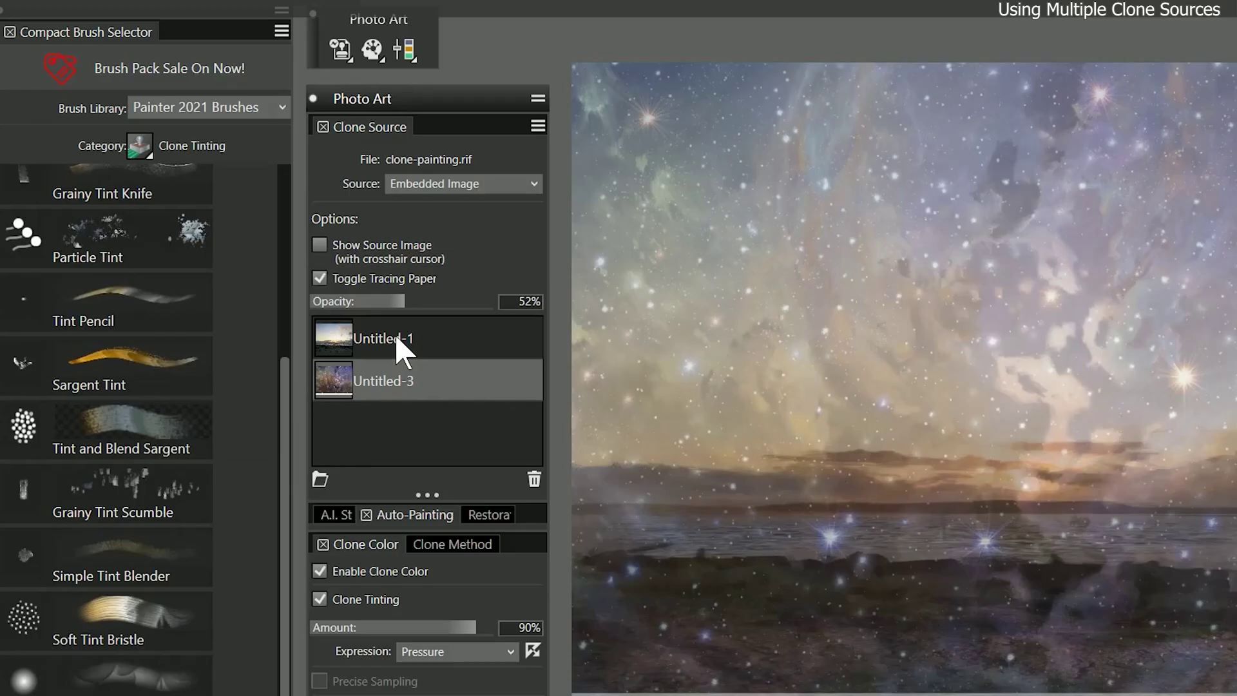
pyautogui.click(282, 377)
pyautogui.rightClick(281, 376)
pyautogui.click(413, 341)
pyautogui.click(413, 373)
pyautogui.click(423, 342)
pyautogui.click(423, 385)
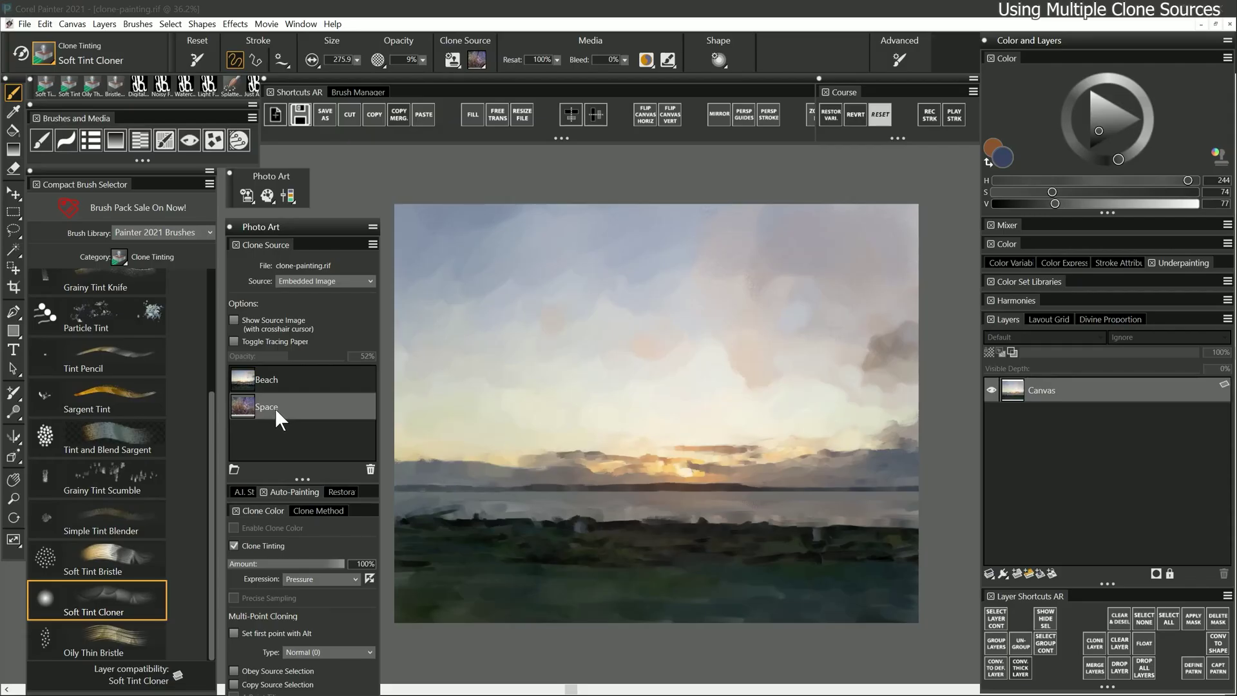
# With the Soft Tint Cloner and a less saturated tint, paint stars and nebula across the sky.
pyautogui.click(45, 56)
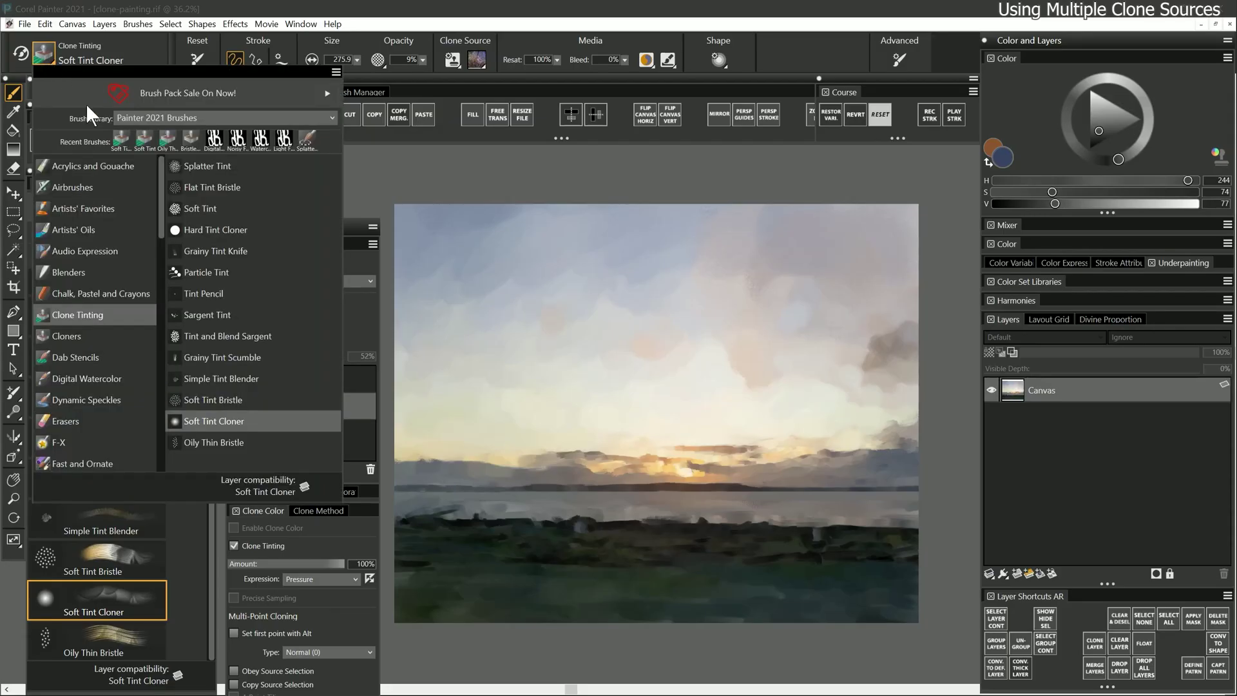
pyautogui.click(201, 422)
pyautogui.click(1100, 129)
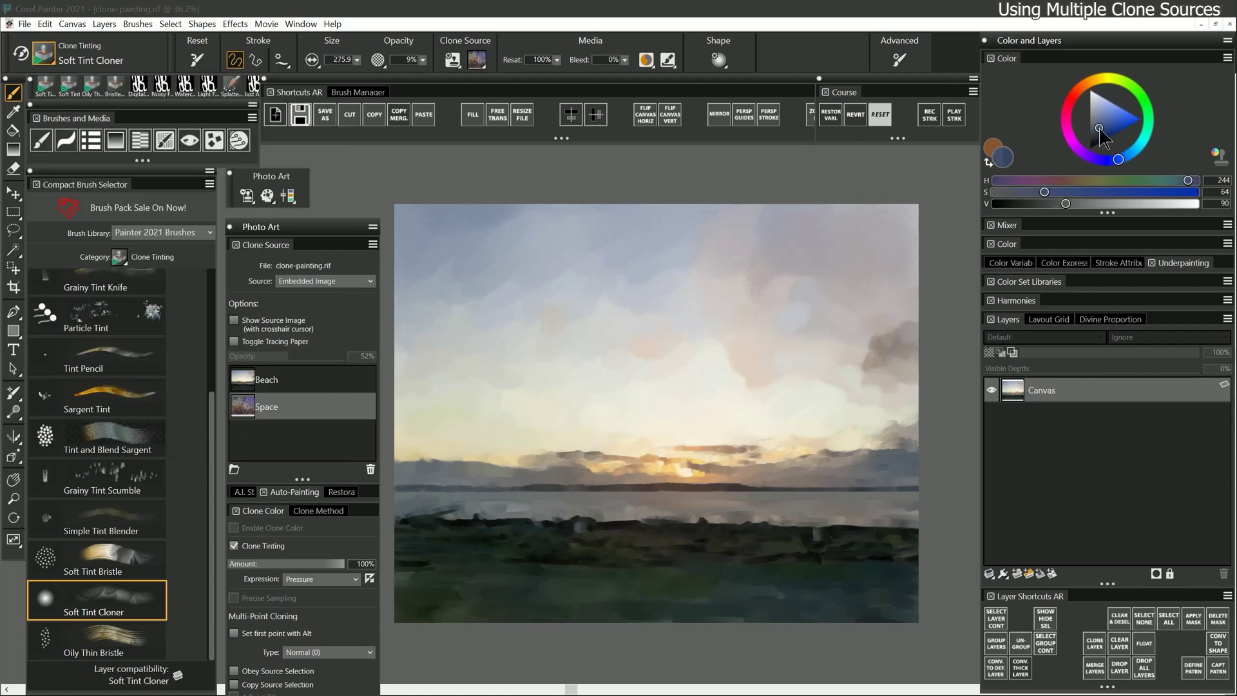
pyautogui.moveTo(1100, 132); pyautogui.dragTo(1096, 129)
pyautogui.moveTo(911, 216)
pyautogui.mouseDown()
pyautogui.moveTo(345, 264)
pyautogui.moveTo(395, 207)
pyautogui.moveTo(635, 254)
pyautogui.moveTo(594, 386)
pyautogui.moveTo(895, 382)
pyautogui.mouseUp()
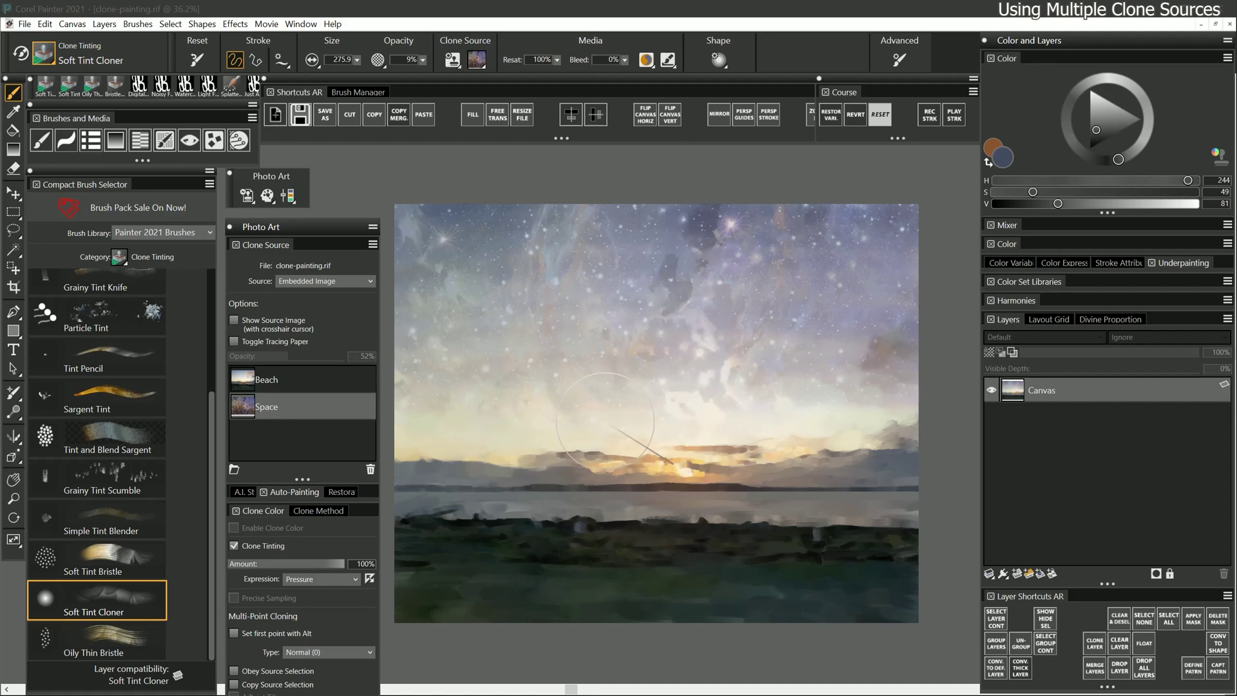
pyautogui.moveTo(445, 251)
pyautogui.mouseDown()
pyautogui.moveTo(915, 213)
pyautogui.moveTo(626, 211)
pyautogui.moveTo(411, 268)
pyautogui.moveTo(530, 327)
pyautogui.moveTo(397, 208)
pyautogui.moveTo(437, 368)
pyautogui.moveTo(473, 391)
pyautogui.moveTo(740, 417)
pyautogui.moveTo(880, 264)
pyautogui.mouseUp()
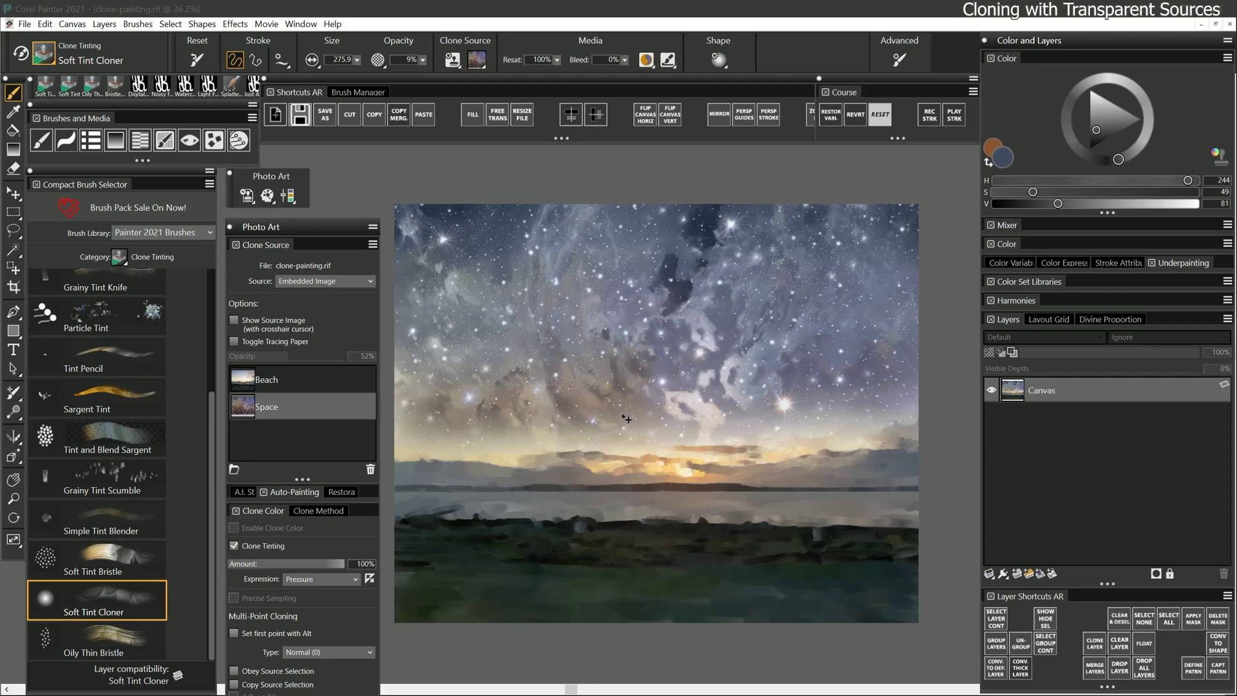
# Import the moon image as the texture clone source and show it over the painting.
pyautogui.click(348, 281)
pyautogui.click(325, 322)
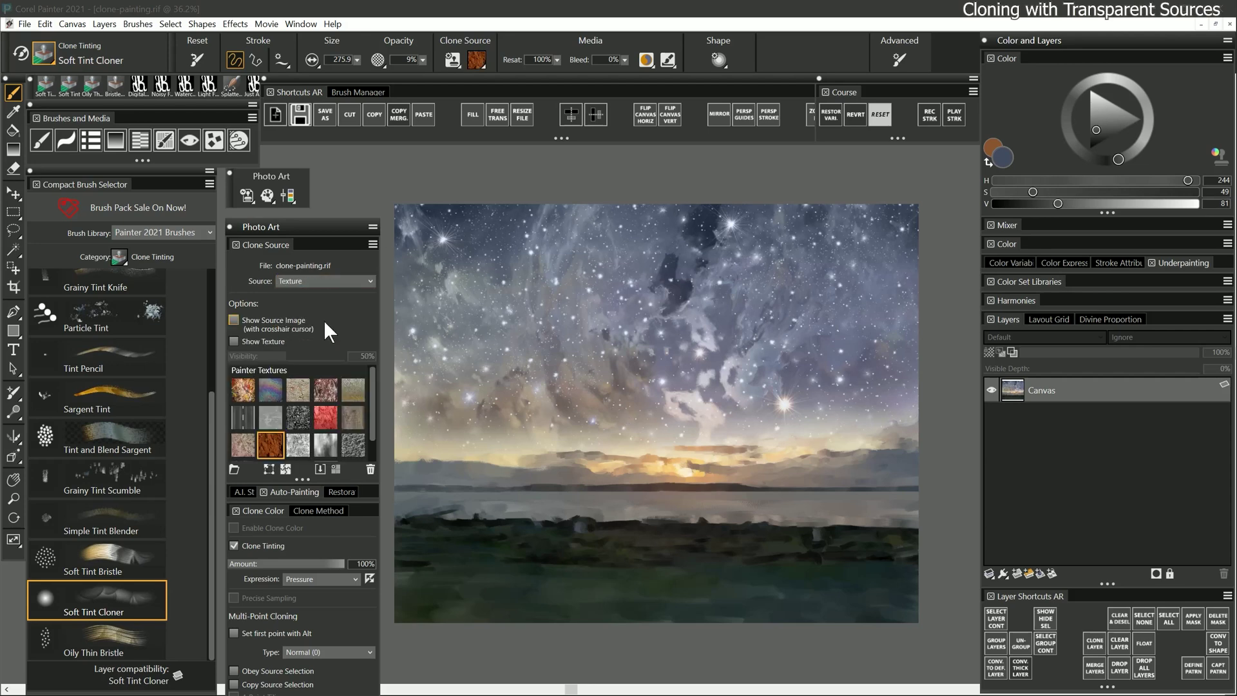
pyautogui.click(320, 470)
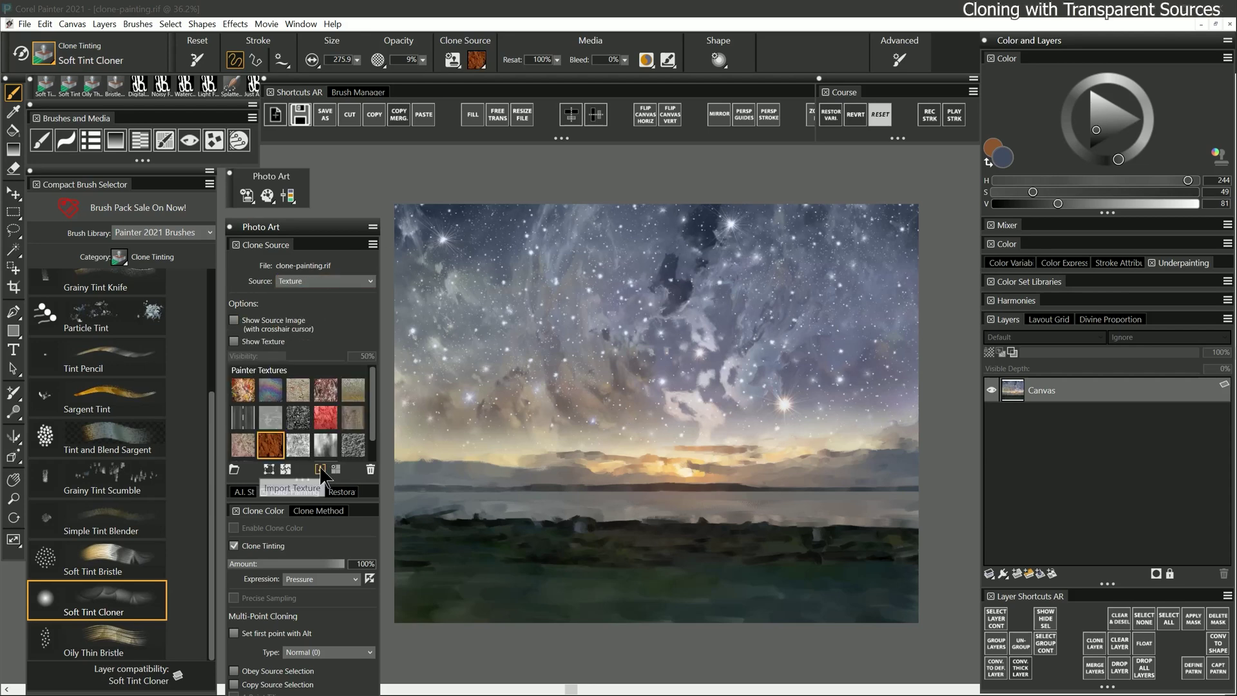
pyautogui.click(414, 257)
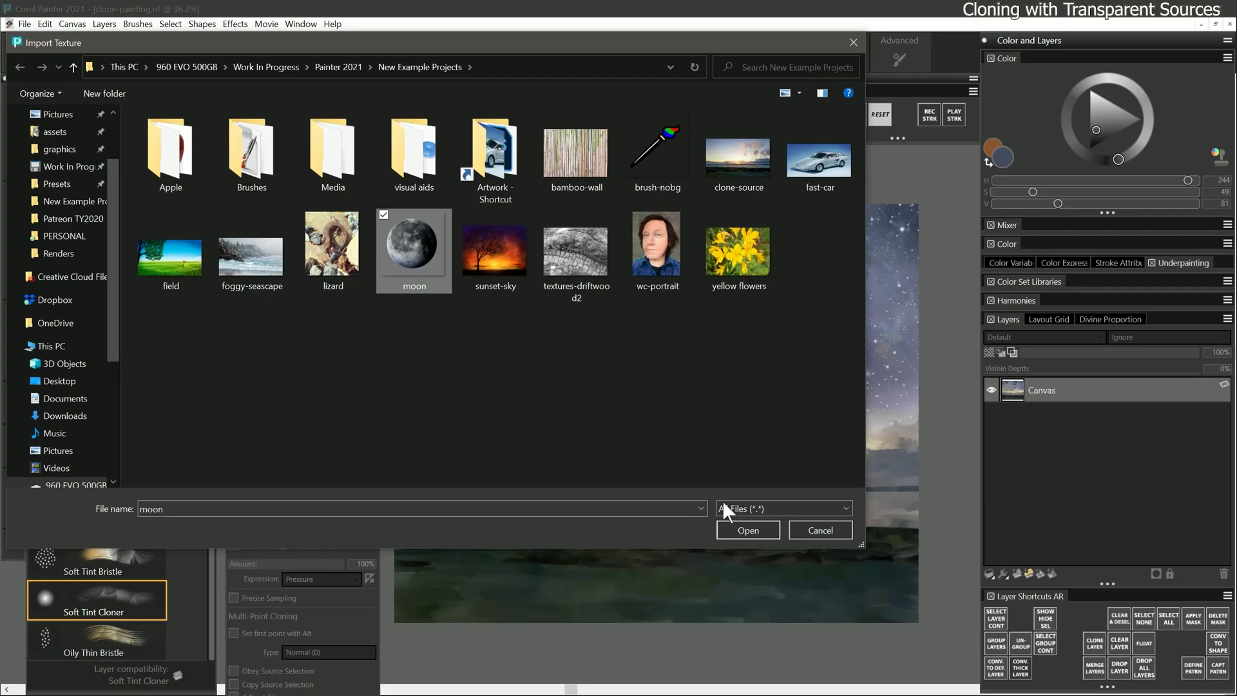
pyautogui.click(731, 529)
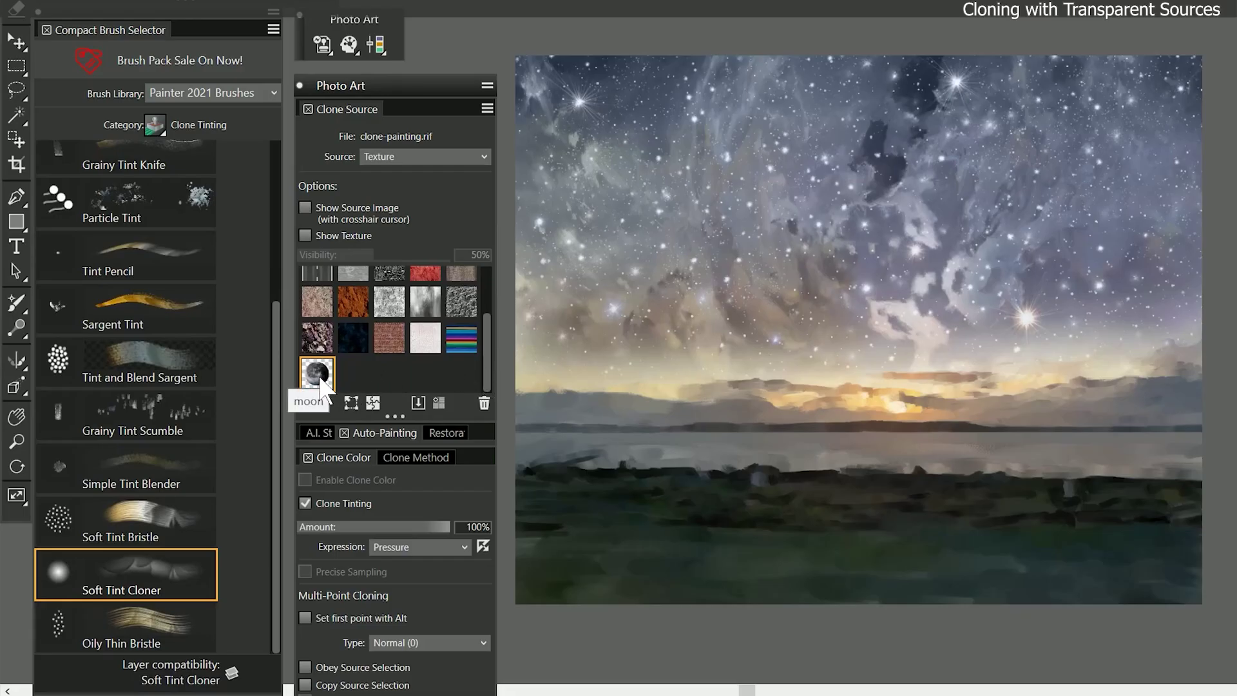
pyautogui.click(305, 236)
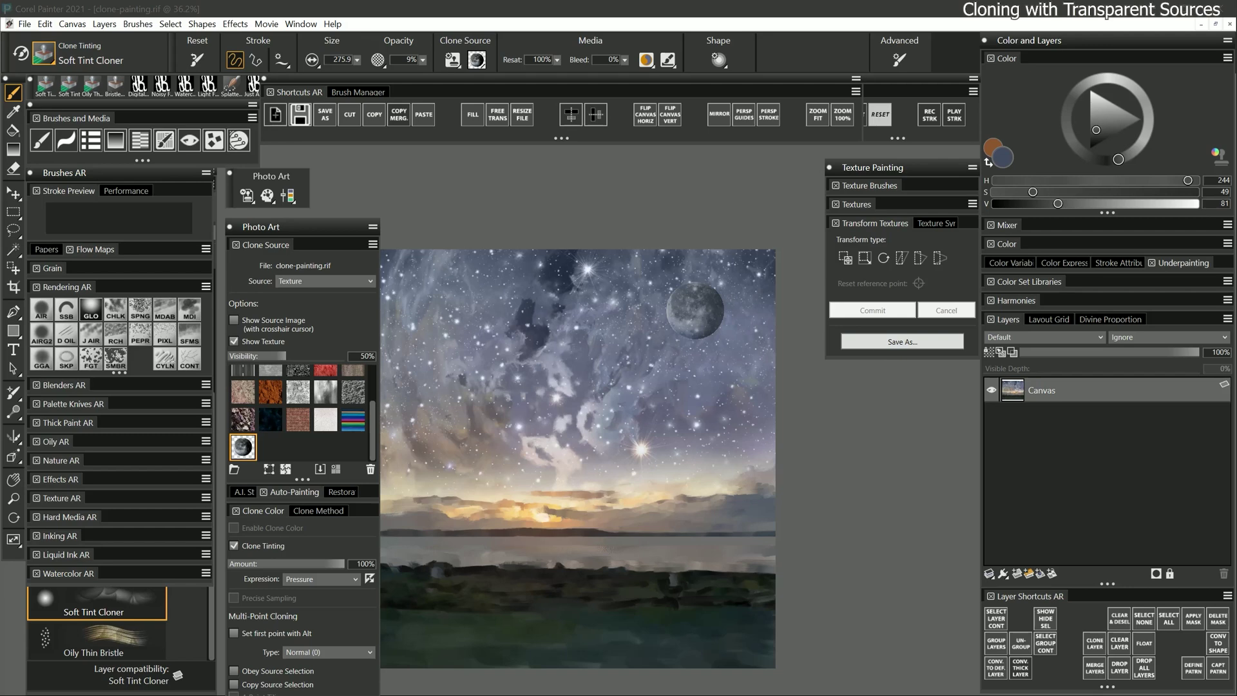
# On a new Layer 1, paint the moon with the Soft Tint Cloner in peach and darker tints.
pyautogui.click(1018, 573)
pyautogui.click(93, 605)
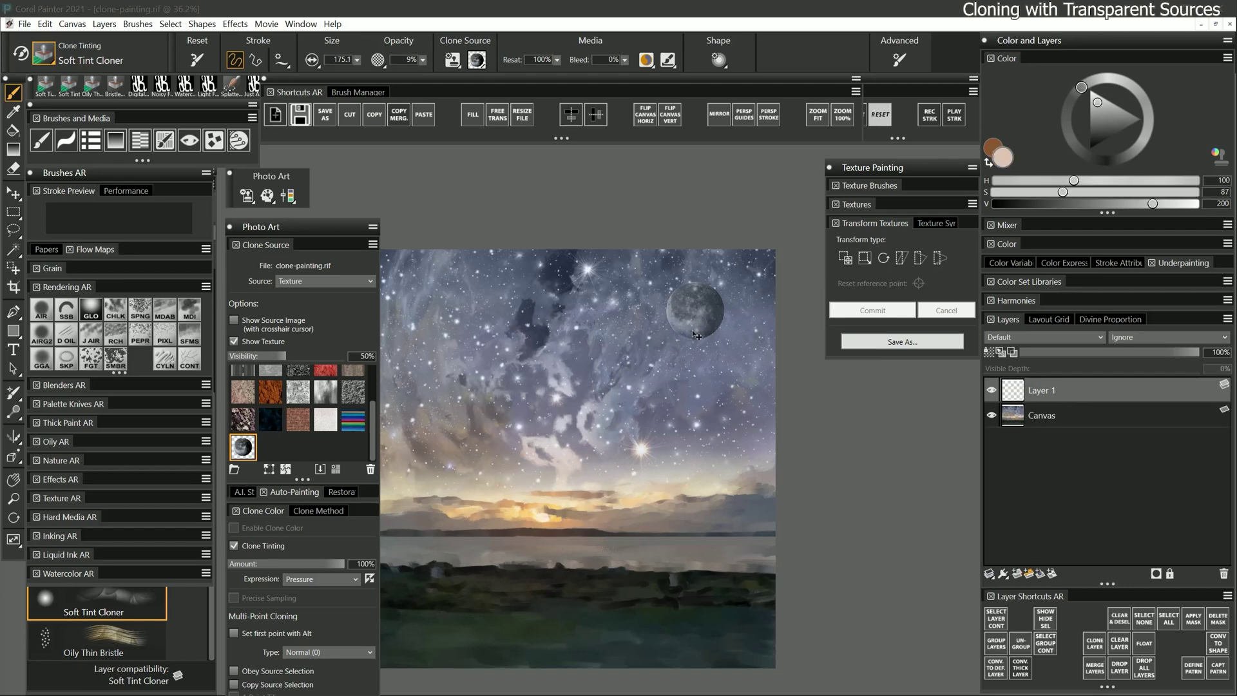
pyautogui.click(43, 54)
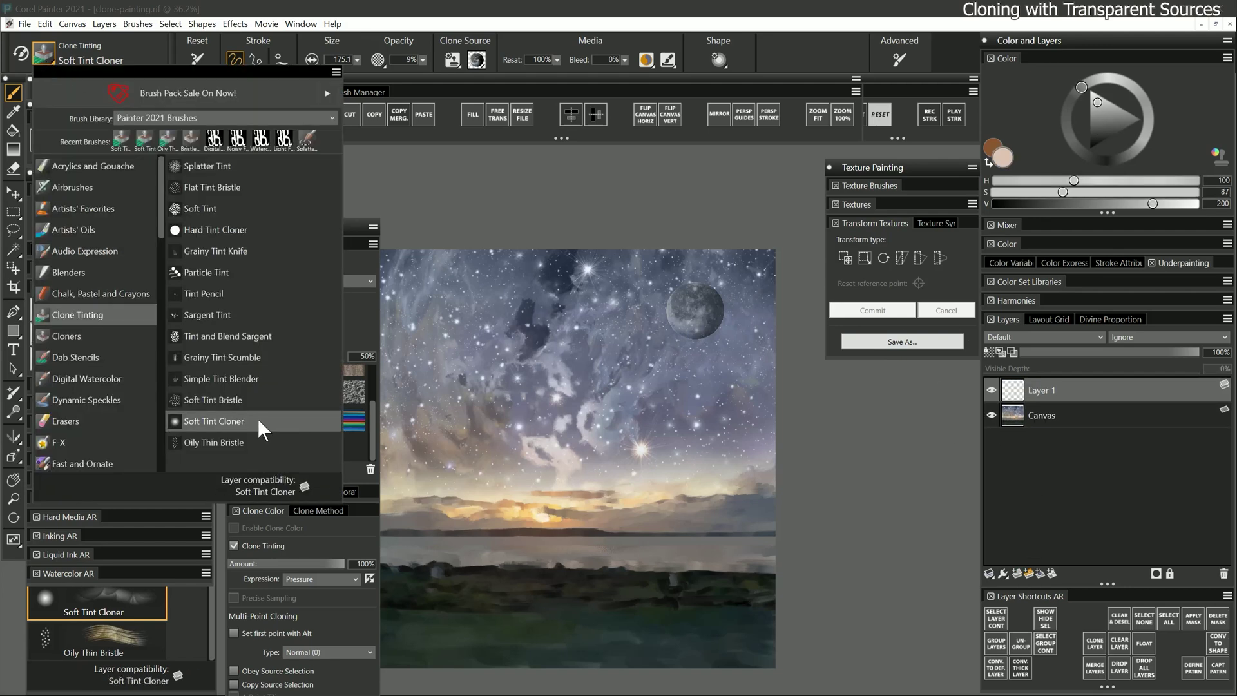
pyautogui.click(213, 400)
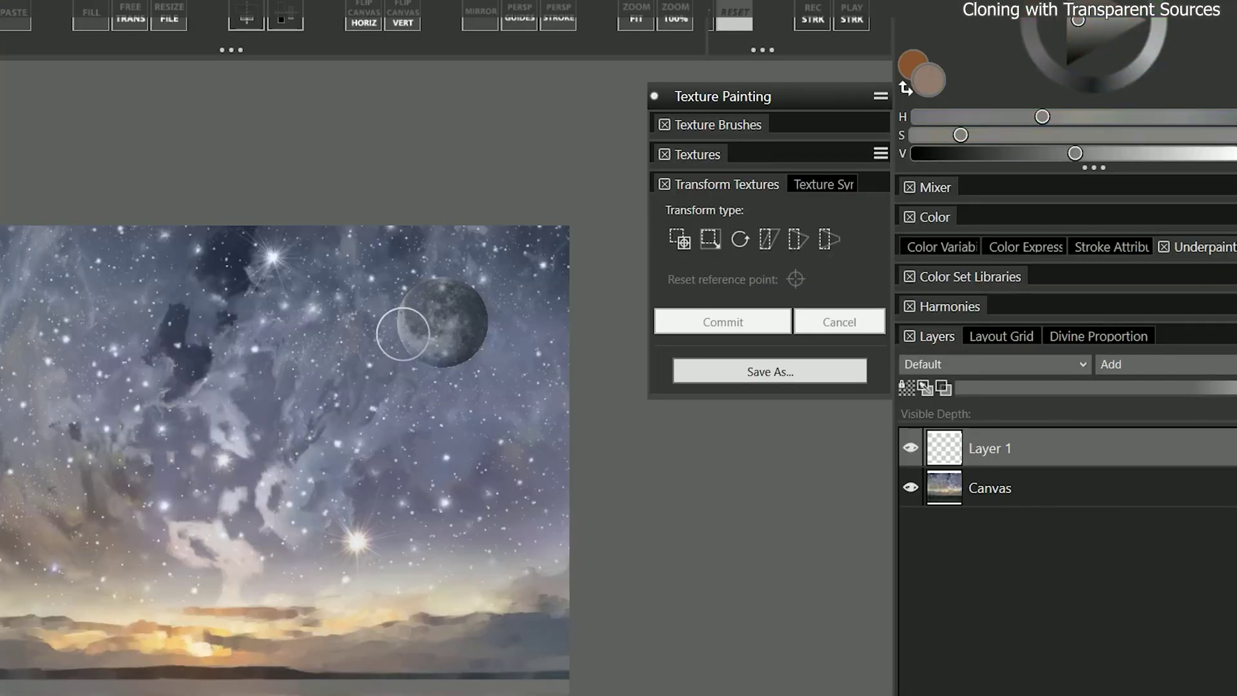
pyautogui.moveTo(402, 334)
pyautogui.mouseDown()
pyautogui.moveTo(419, 355)
pyautogui.moveTo(402, 337)
pyautogui.moveTo(400, 296)
pyautogui.moveTo(418, 359)
pyautogui.moveTo(432, 347)
pyautogui.moveTo(447, 365)
pyautogui.moveTo(464, 327)
pyautogui.moveTo(442, 284)
pyautogui.mouseUp()
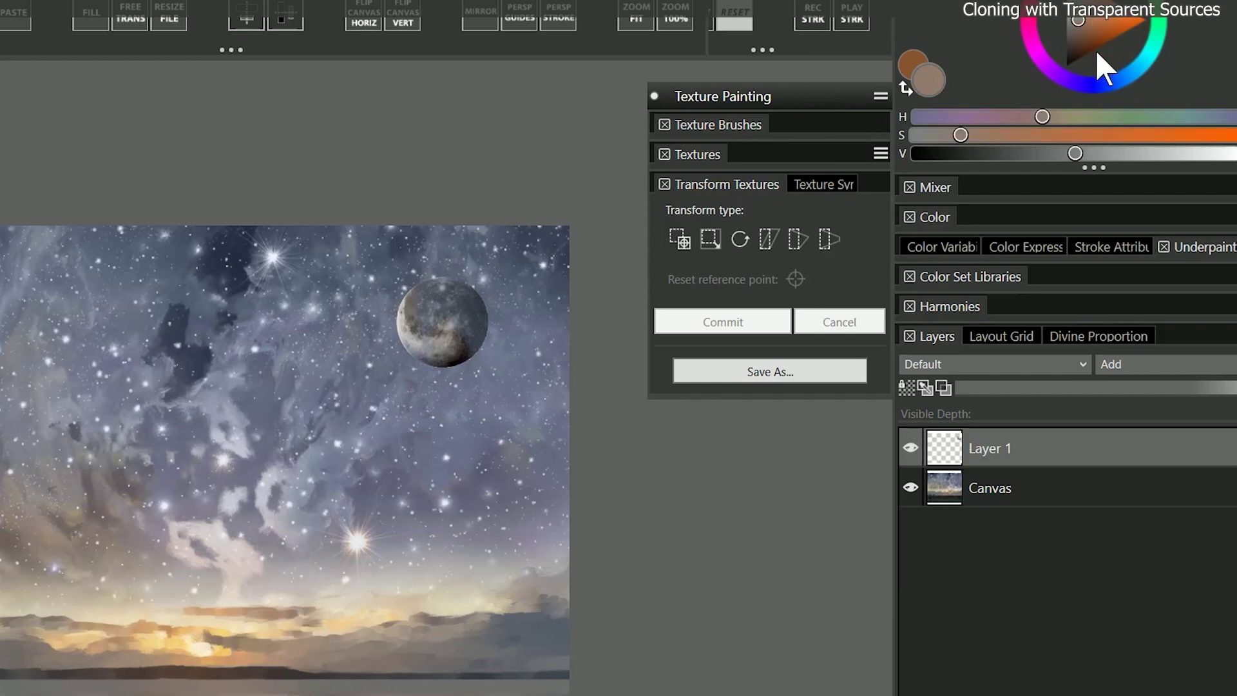
pyautogui.keyDown('alt'); pyautogui.click(464, 270); pyautogui.keyUp('alt')
pyautogui.moveTo(465, 269)
pyautogui.mouseDown()
pyautogui.moveTo(426, 309)
pyautogui.moveTo(451, 322)
pyautogui.moveTo(464, 296)
pyautogui.mouseUp()
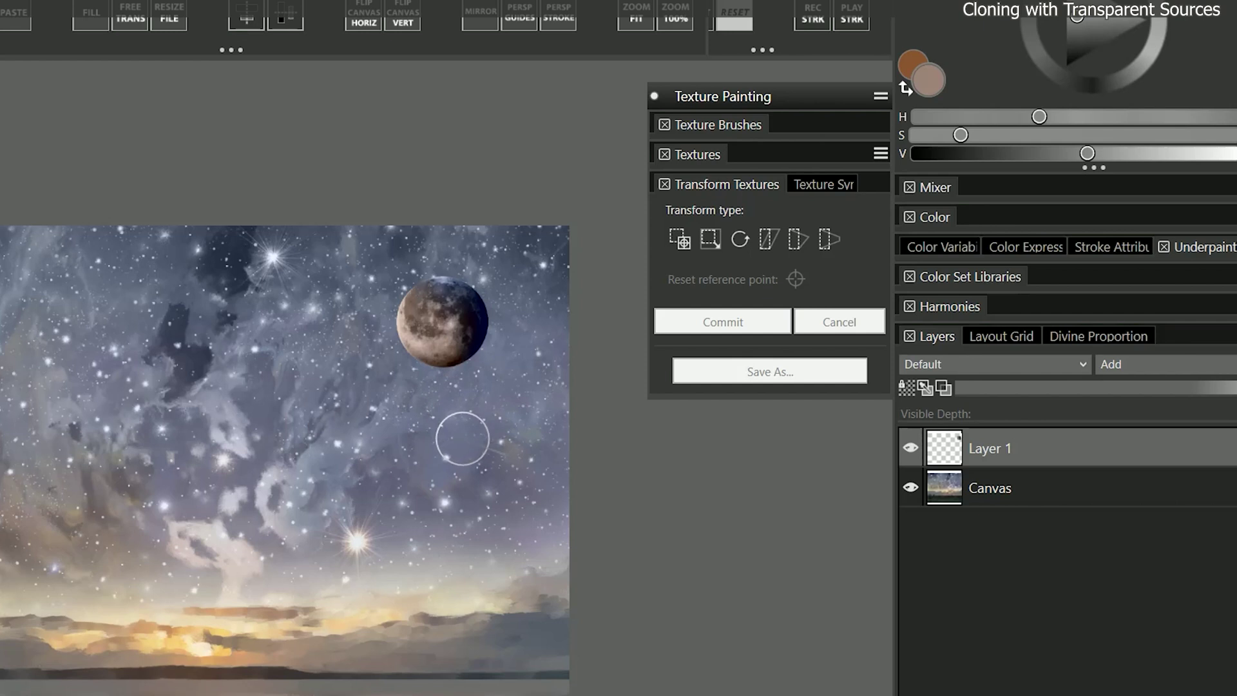
# Reposition the moon in the upper sky and set its layer composite method to Screen.
pyautogui.click(911, 448)
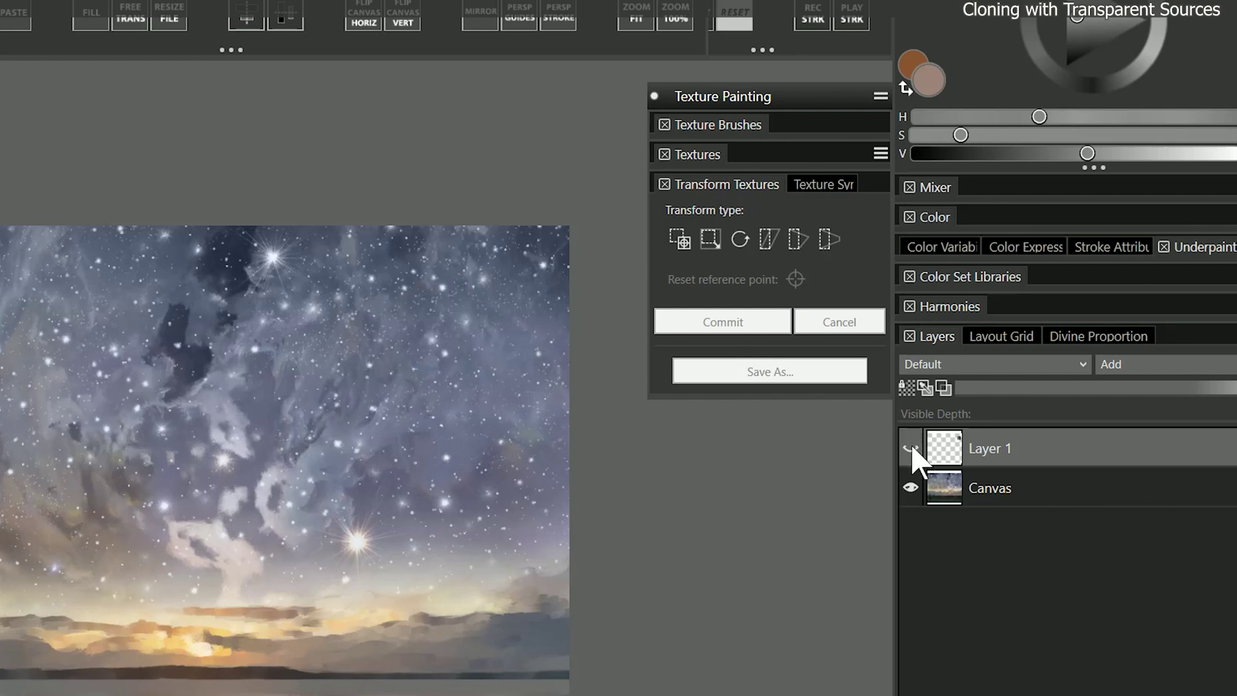
pyautogui.click(910, 448)
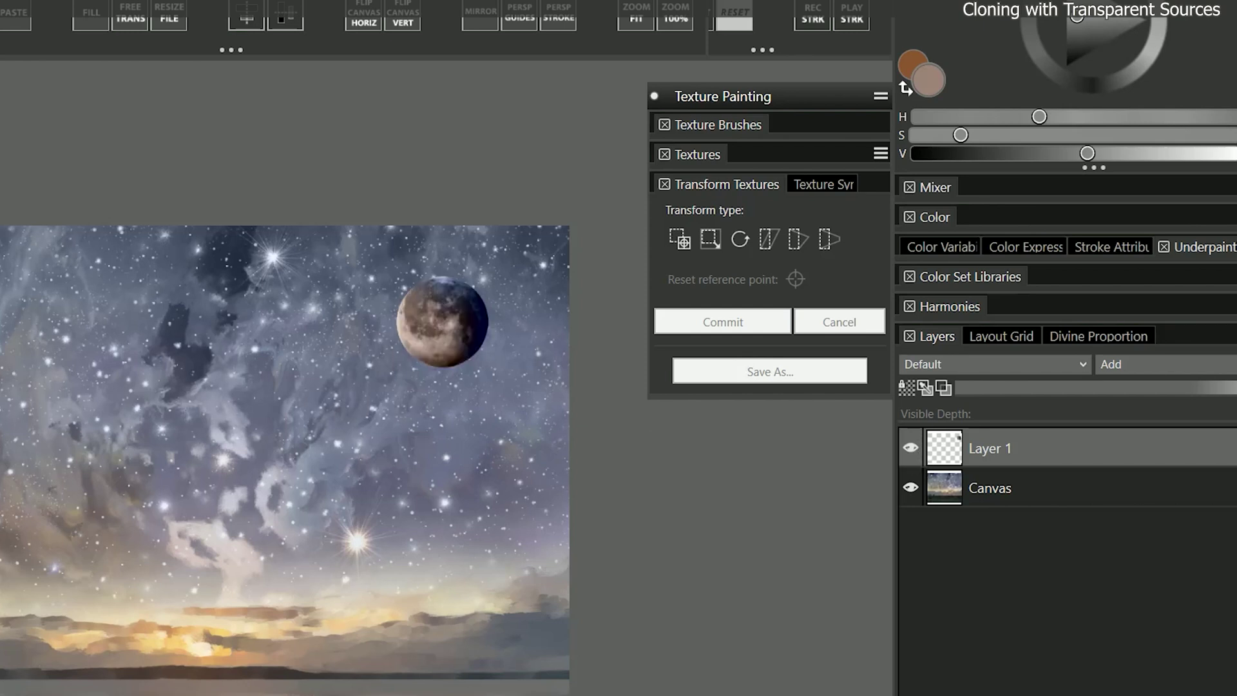
pyautogui.moveTo(442, 320); pyautogui.dragTo(425, 365)
pyautogui.click(942, 364)
pyautogui.click(937, 608)
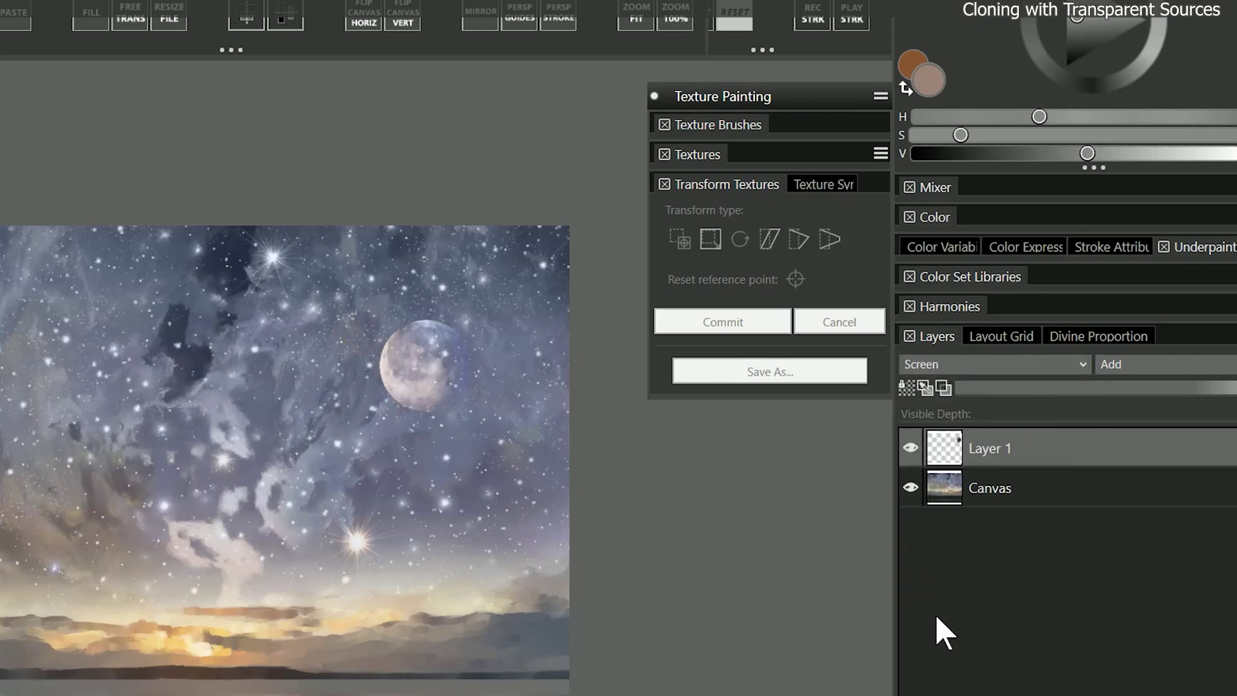
pyautogui.moveTo(450, 394); pyautogui.dragTo(490, 388)
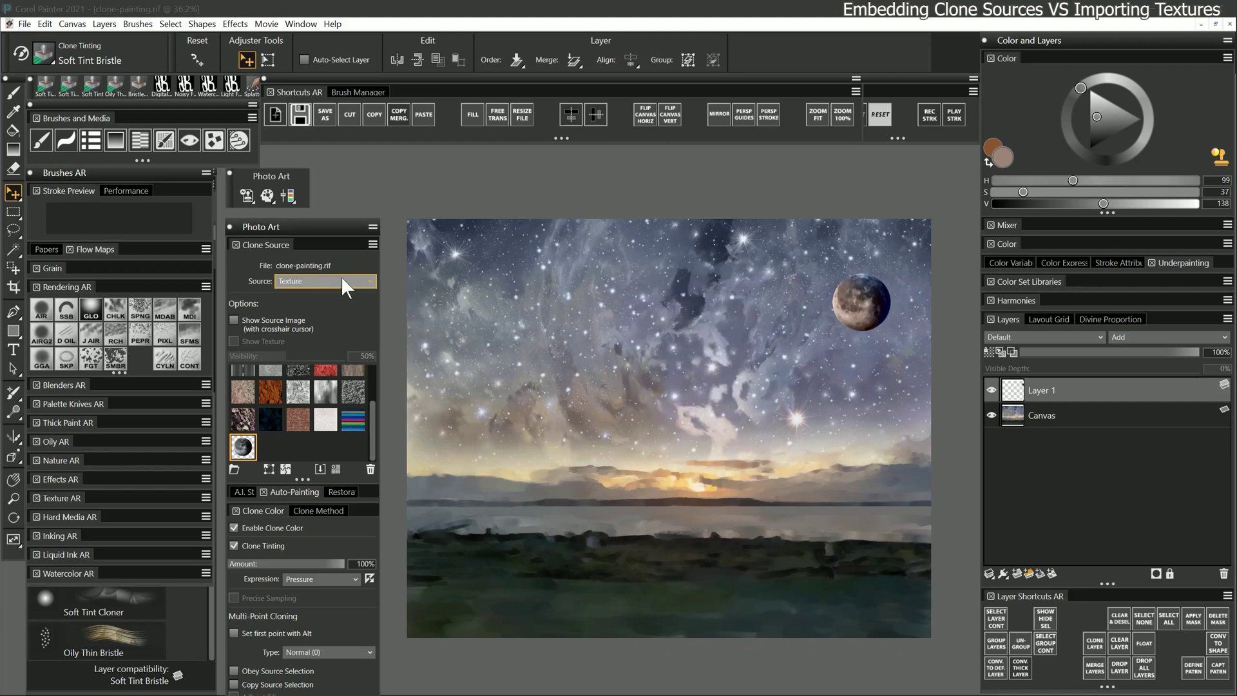
pyautogui.click(319, 279)
pyautogui.click(318, 334)
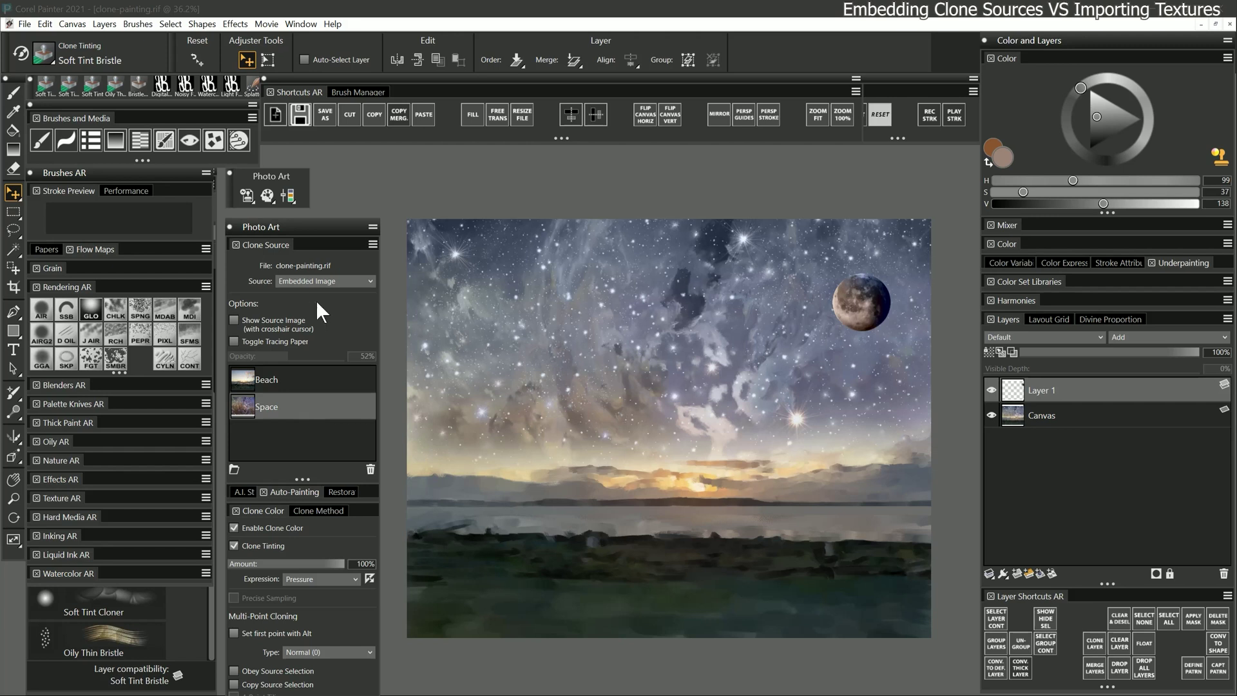
pyautogui.click(315, 281)
pyautogui.click(315, 321)
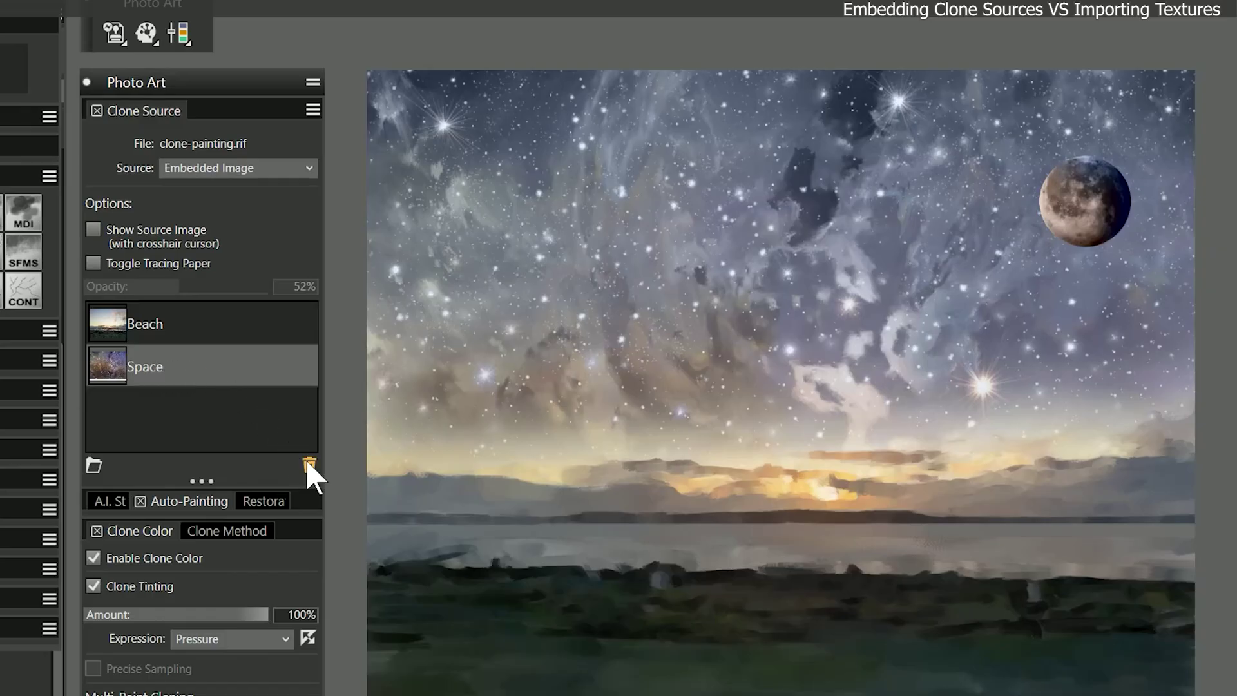
# Delete the Space embedded clone source and set the clone Source back to Texture.
pyautogui.click(370, 470)
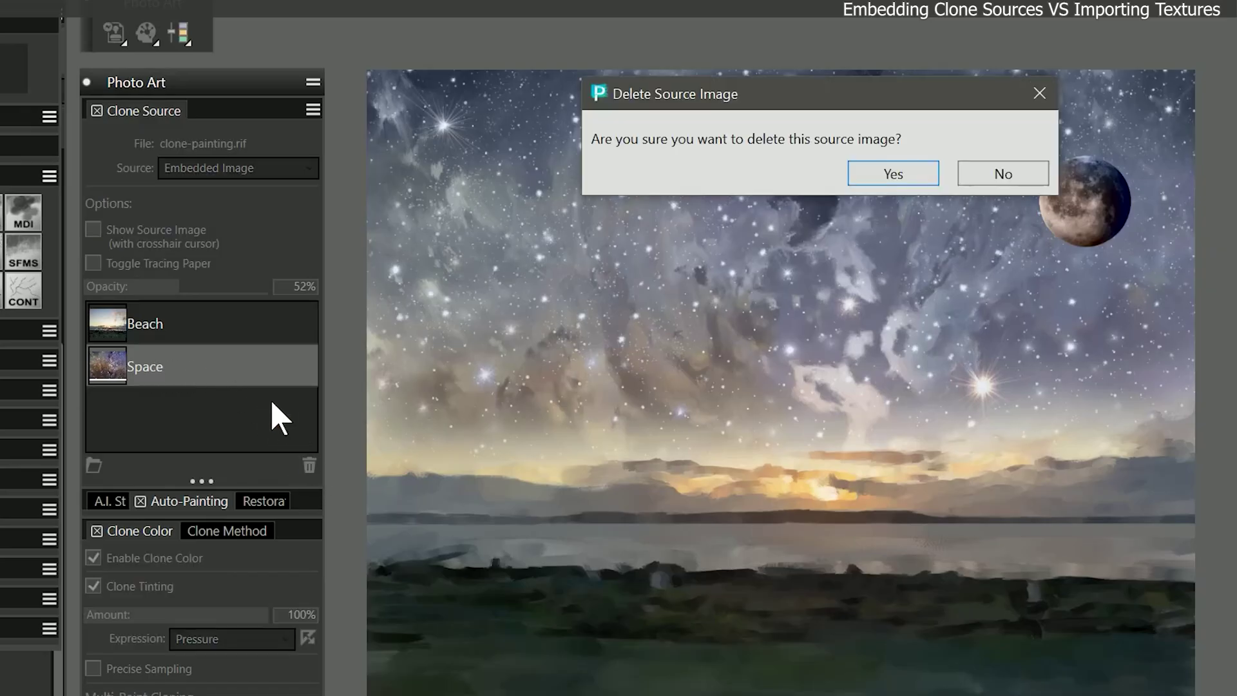
pyautogui.press('Return')
pyautogui.click(238, 167)
pyautogui.click(244, 230)
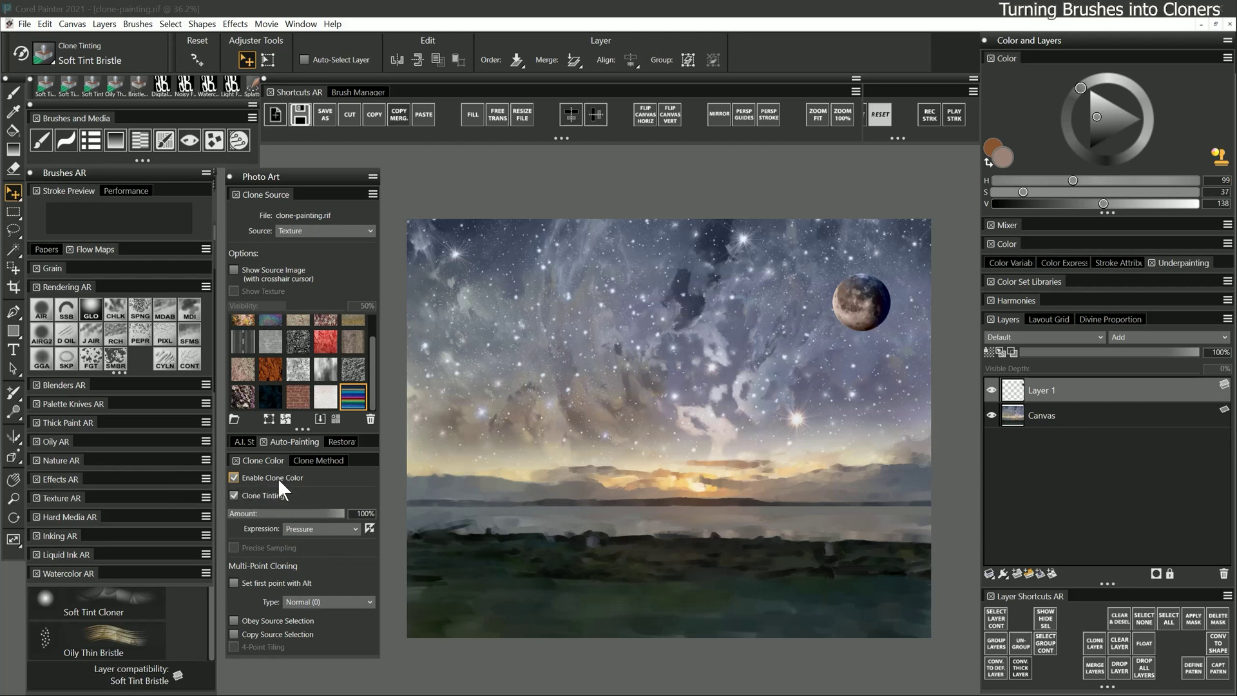
# Disable Clone Color, sample a blue-grey from the sky, and set brush size to 138.2.
pyautogui.click(234, 477)
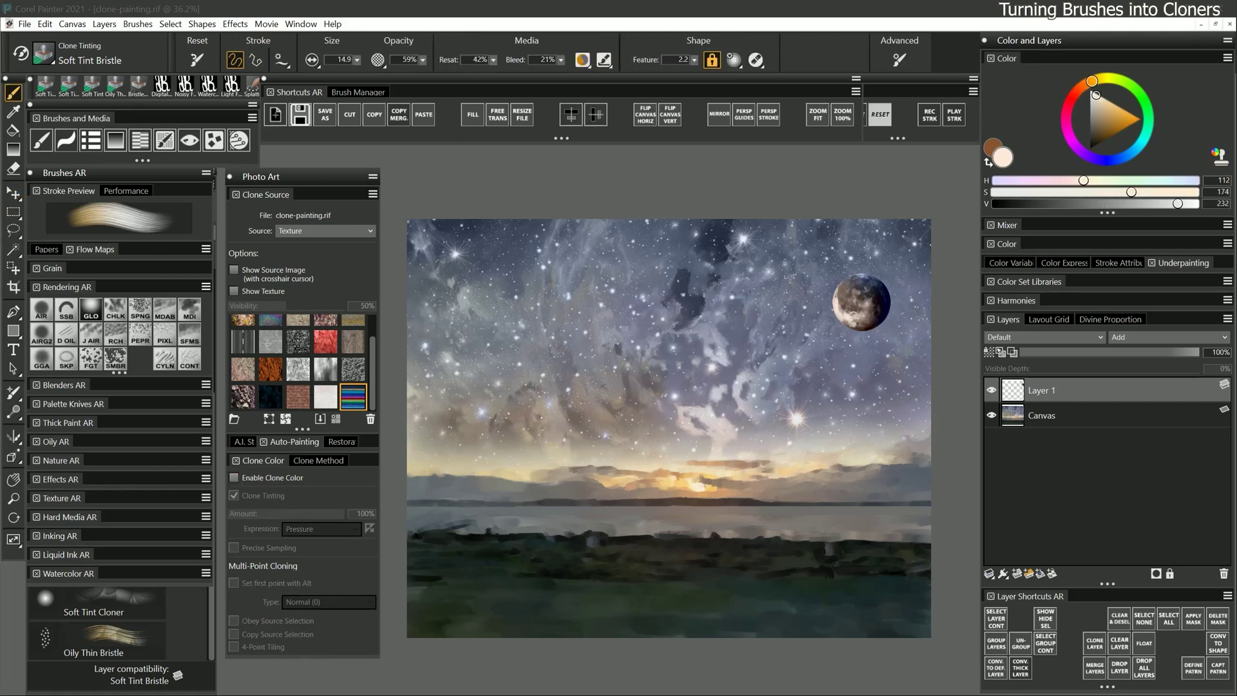
pyautogui.keyDown('alt'); pyautogui.click(775, 306); pyautogui.keyUp('alt')
pyautogui.click(988, 352)
pyautogui.moveTo(889, 289)
pyautogui.mouseDown()
pyautogui.moveTo(850, 284)
pyautogui.moveTo(838, 292)
pyautogui.moveTo(849, 300)
pyautogui.moveTo(850, 281)
pyautogui.moveTo(883, 319)
pyautogui.moveTo(845, 281)
pyautogui.moveTo(881, 286)
pyautogui.moveTo(873, 328)
pyautogui.moveTo(855, 335)
pyautogui.moveTo(857, 298)
pyautogui.mouseUp()
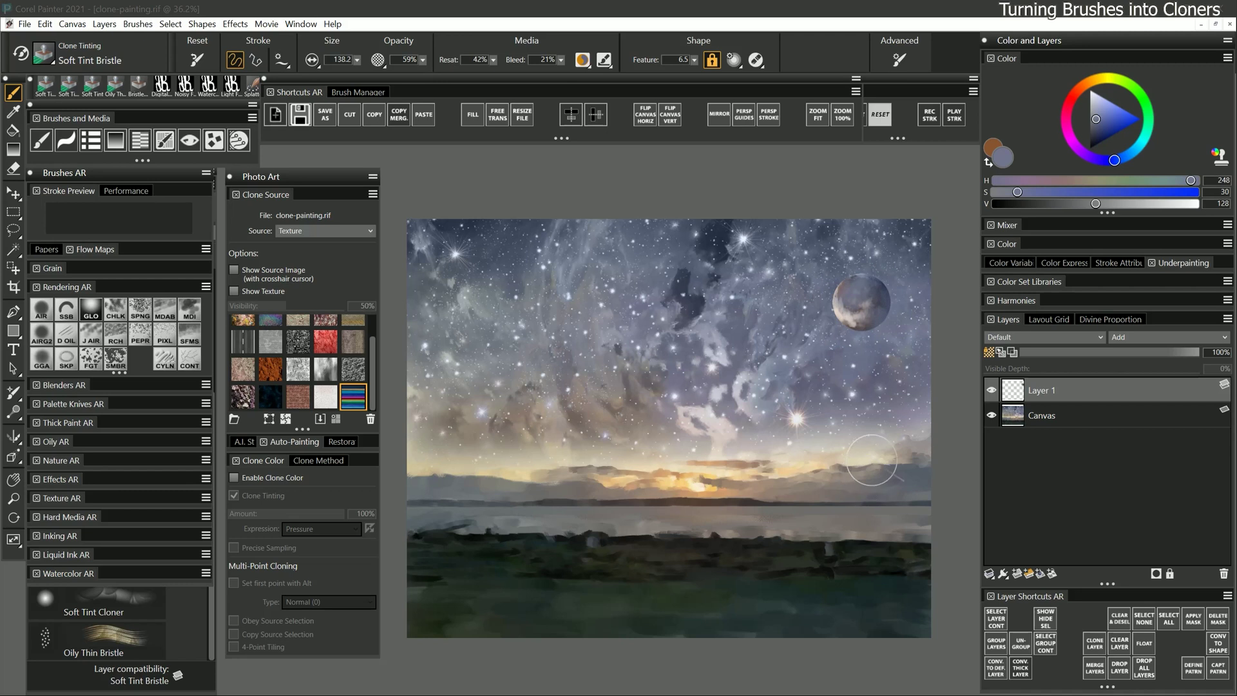
pyautogui.click(1218, 158)
pyautogui.click(1219, 157)
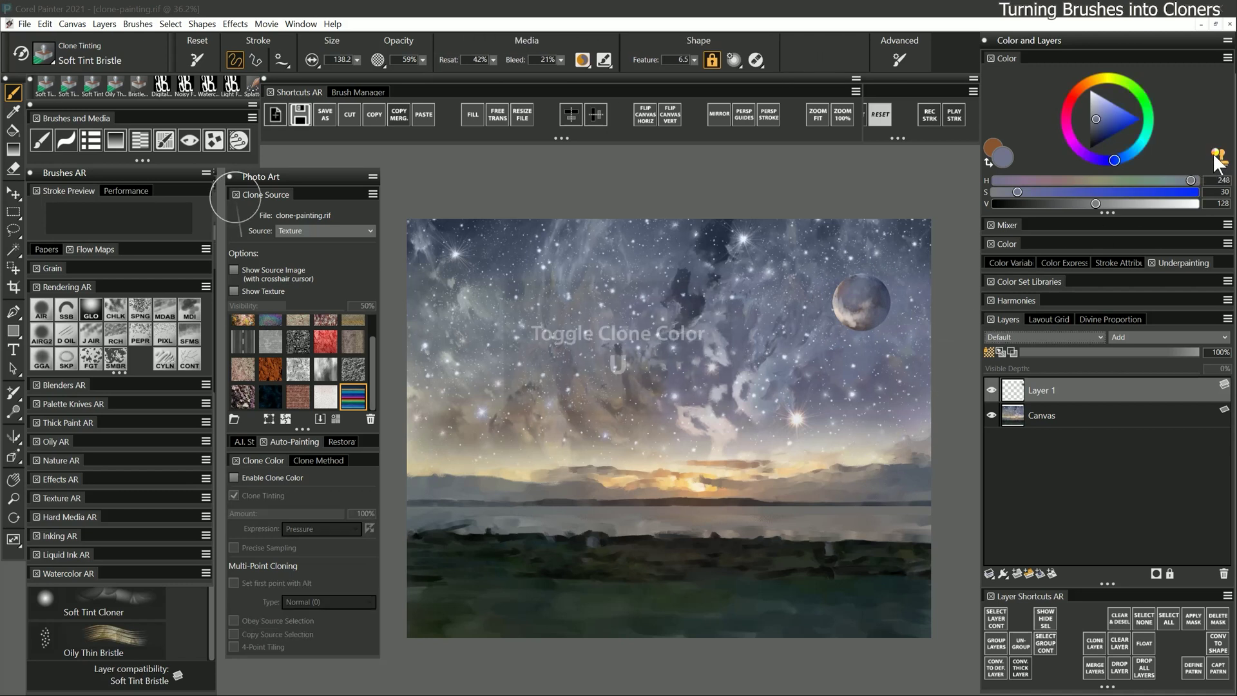
pyautogui.click(1215, 158)
pyautogui.click(1211, 157)
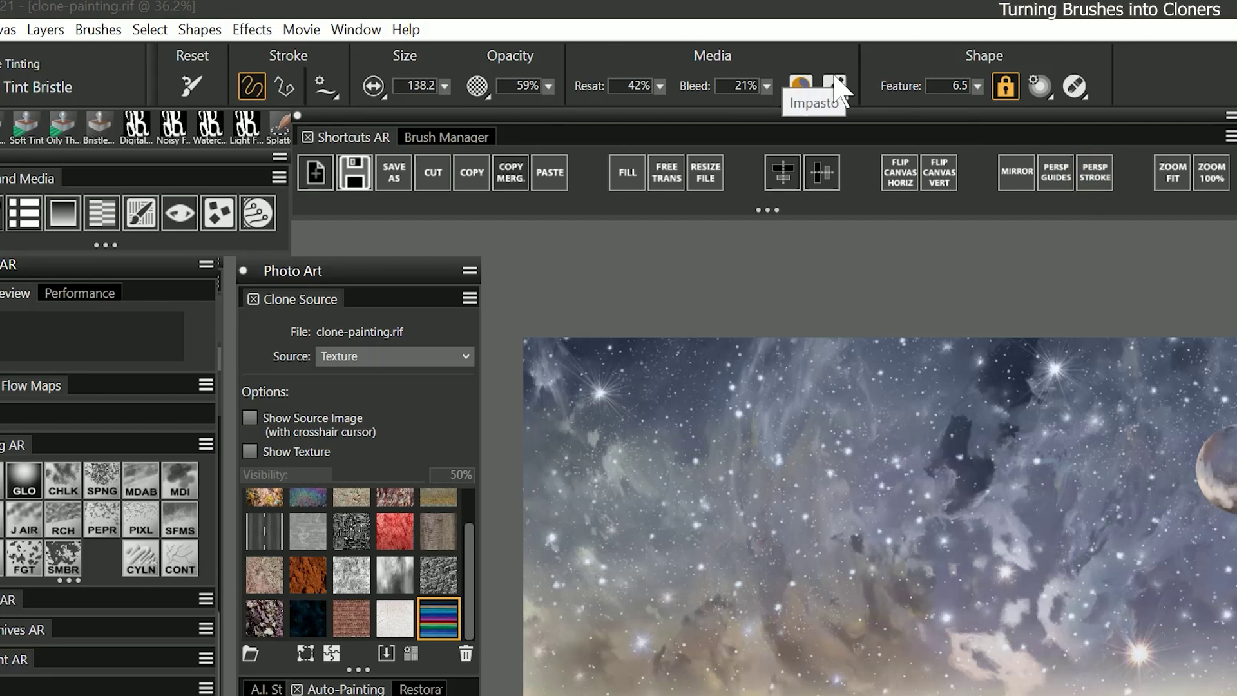
pyautogui.click(800, 85)
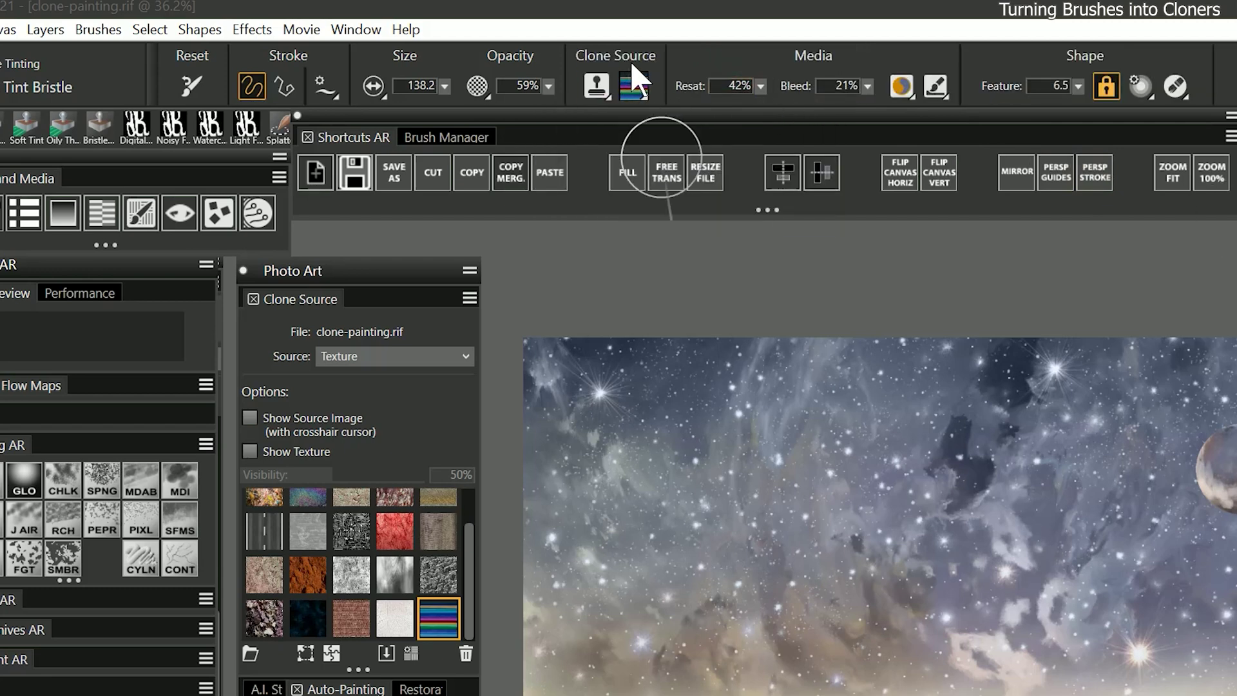
pyautogui.press('u')
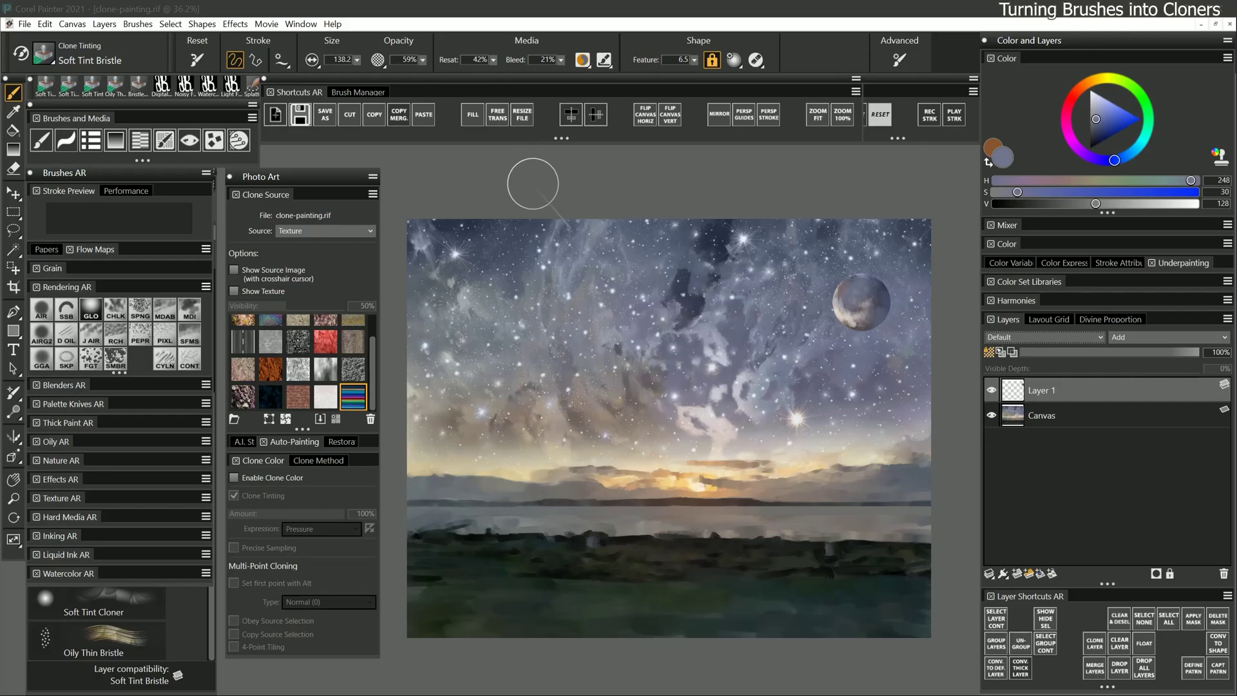
# Select Smooth Palette Knife AR with Clone Color on, try a stroke in the sky, then undo it.
pyautogui.click(72, 403)
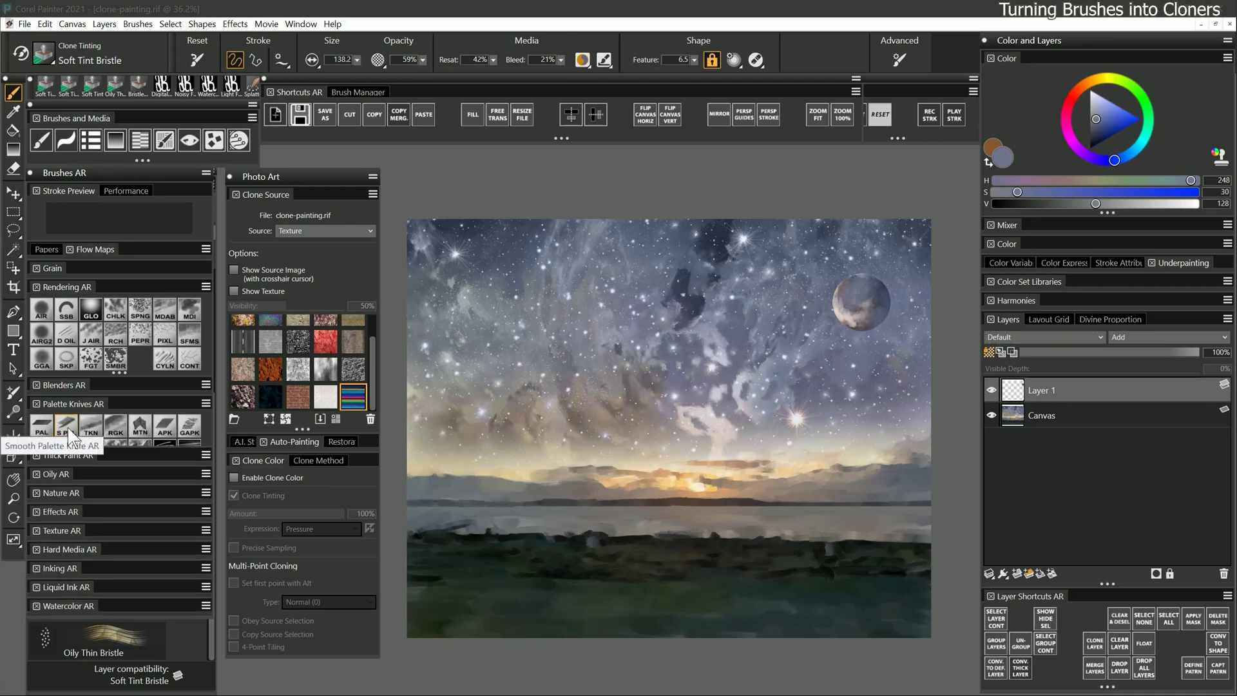
pyautogui.click(68, 428)
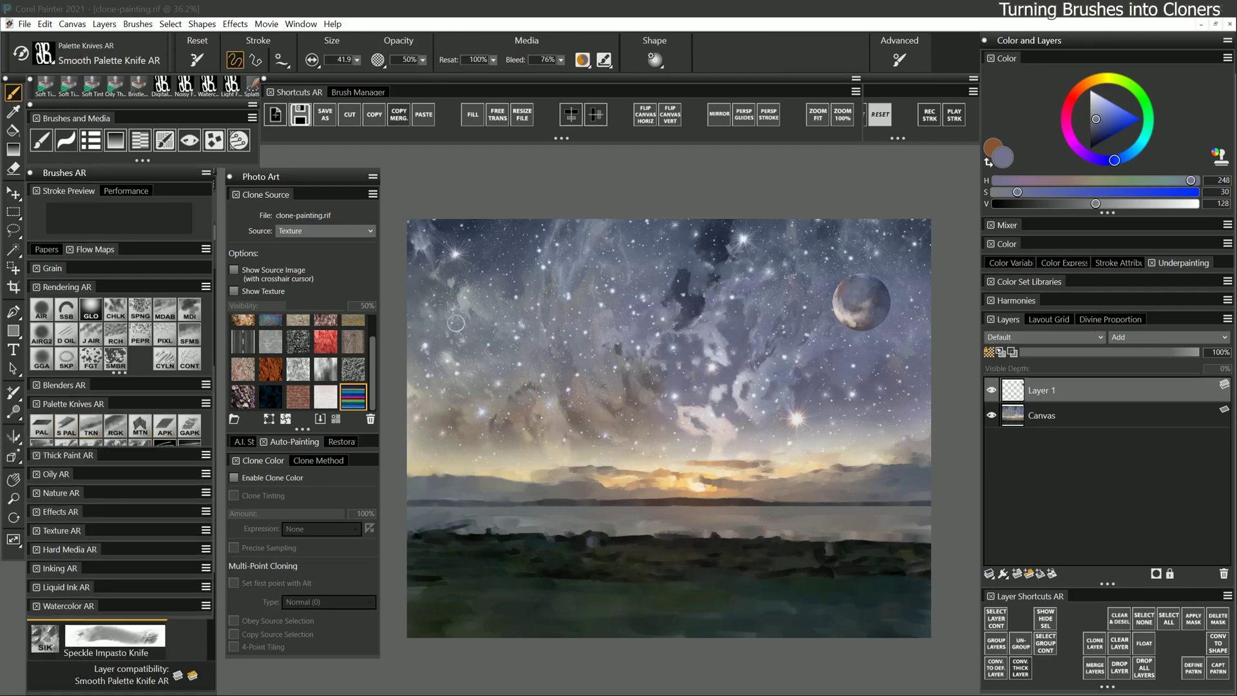
pyautogui.click(1218, 156)
pyautogui.moveTo(506, 296)
pyautogui.mouseDown()
pyautogui.moveTo(557, 314)
pyautogui.moveTo(491, 262)
pyautogui.moveTo(551, 294)
pyautogui.moveTo(601, 262)
pyautogui.moveTo(451, 241)
pyautogui.moveTo(517, 341)
pyautogui.moveTo(603, 377)
pyautogui.mouseUp()
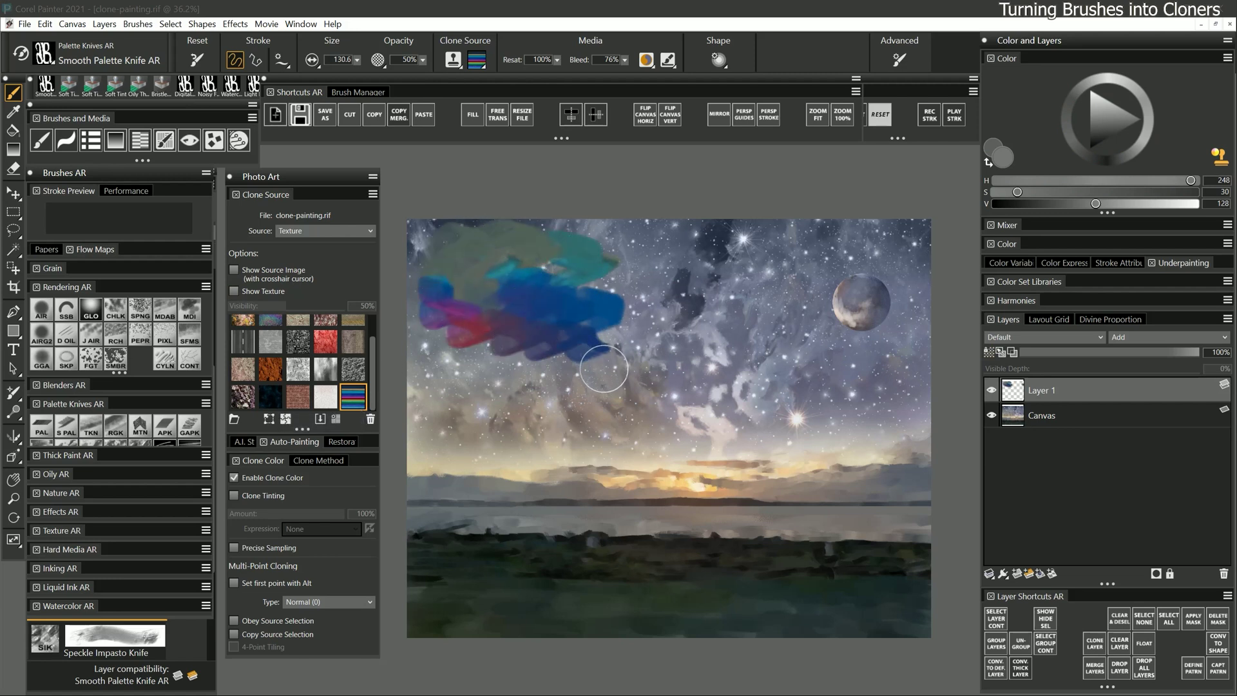
pyautogui.hotkey('ctrl', 'z')
pyautogui.hotkey('ctrl', 'z')
pyautogui.hotkey('ctrl', 'z')
pyautogui.hotkey('ctrl', 'z')
pyautogui.hotkey('ctrl', 'z')
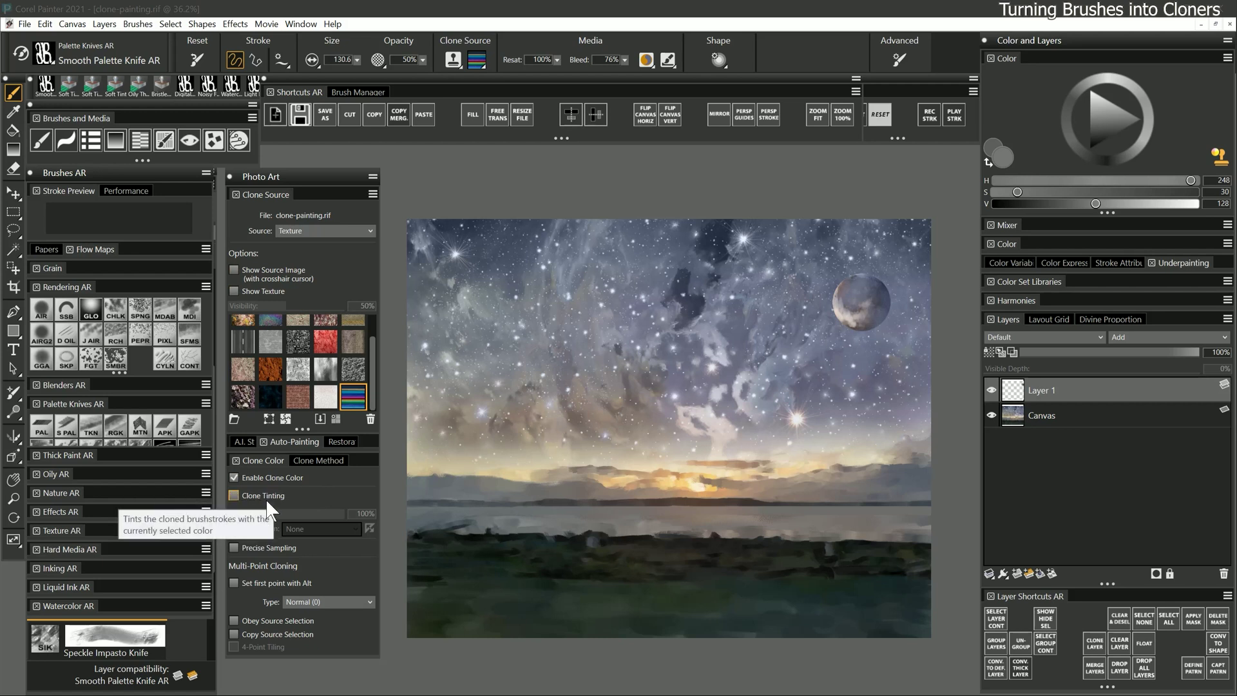
# Browse the brush's clone colour, Clone Method and Restoration options.
pyautogui.click(453, 58)
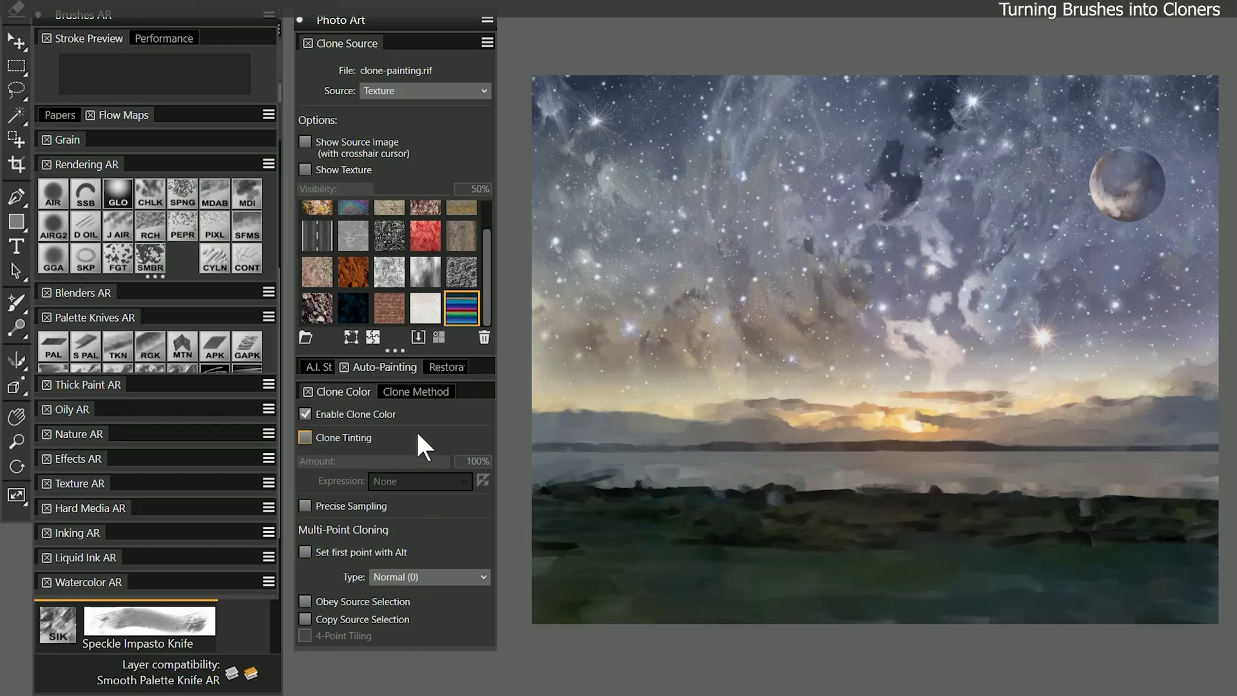
pyautogui.click(419, 389)
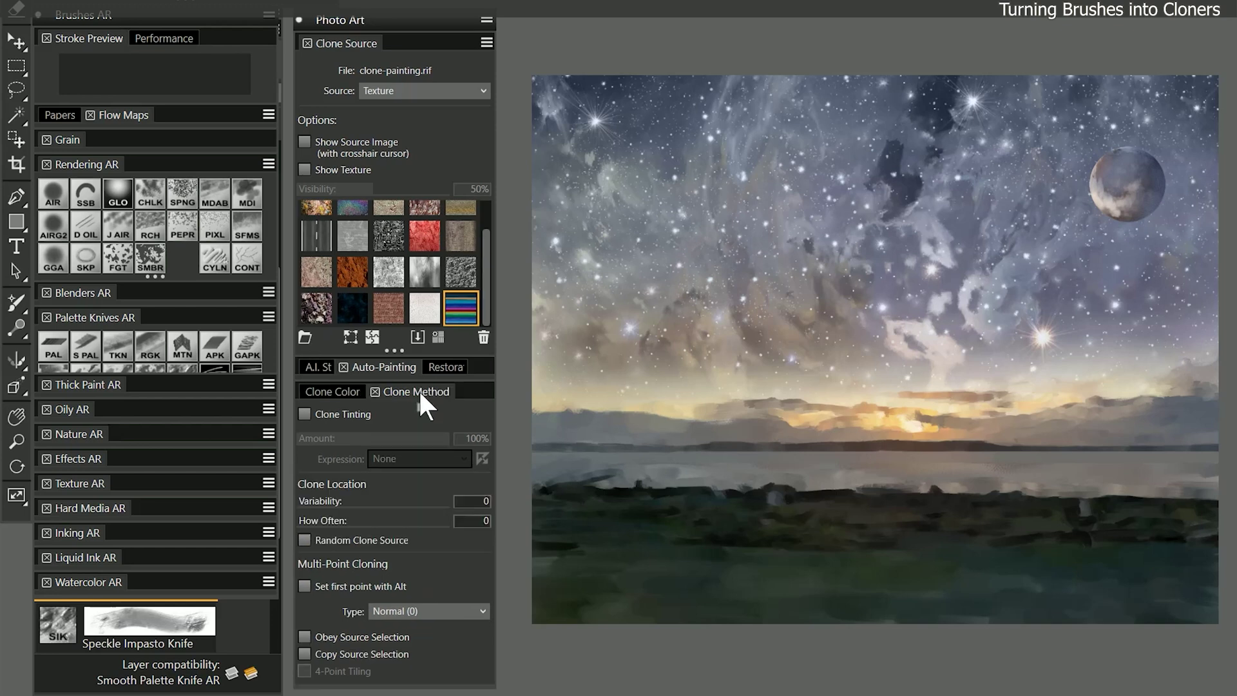
pyautogui.click(444, 366)
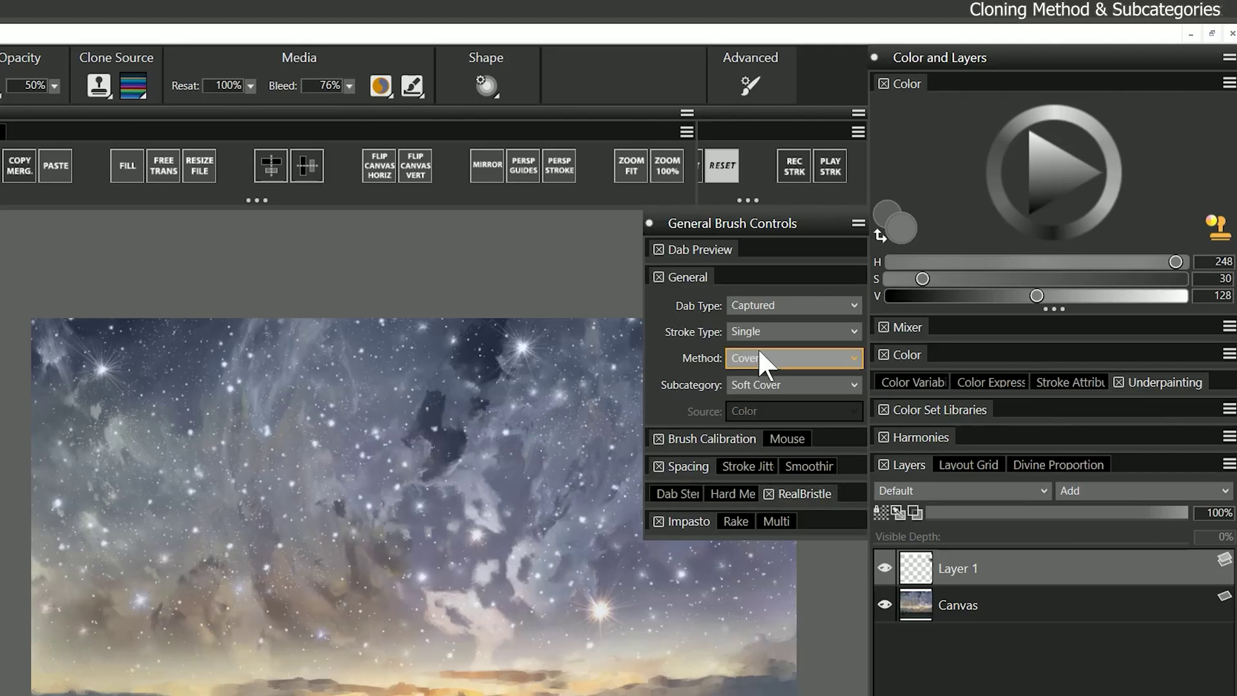
# Set the brush method to Hard Cover Cloning and the dab type to Dynamic Speckle Bristle.
pyautogui.click(904, 245)
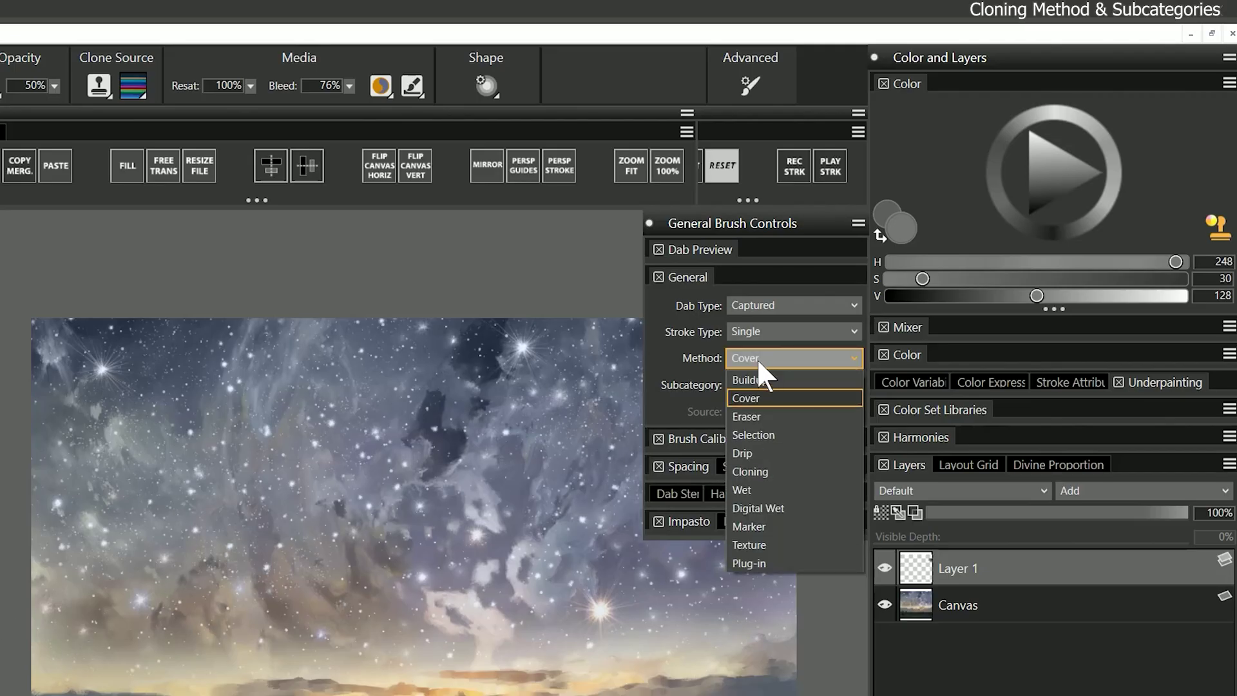
pyautogui.click(758, 471)
pyautogui.click(784, 386)
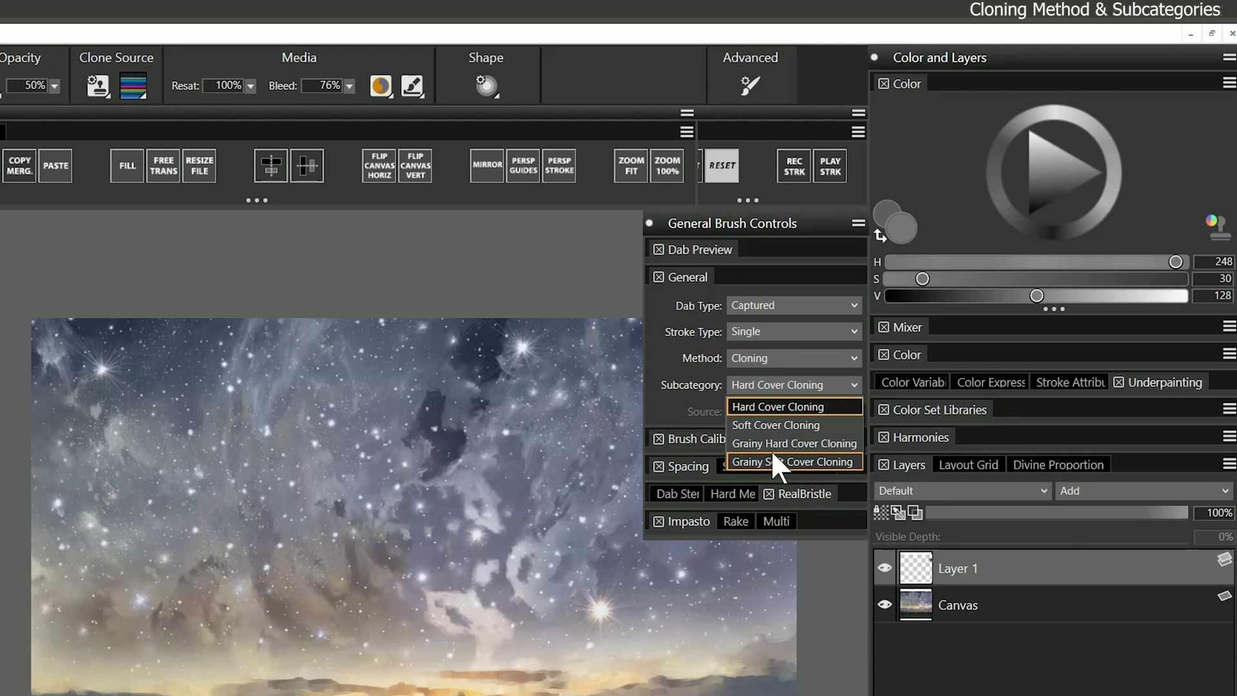
pyautogui.click(773, 406)
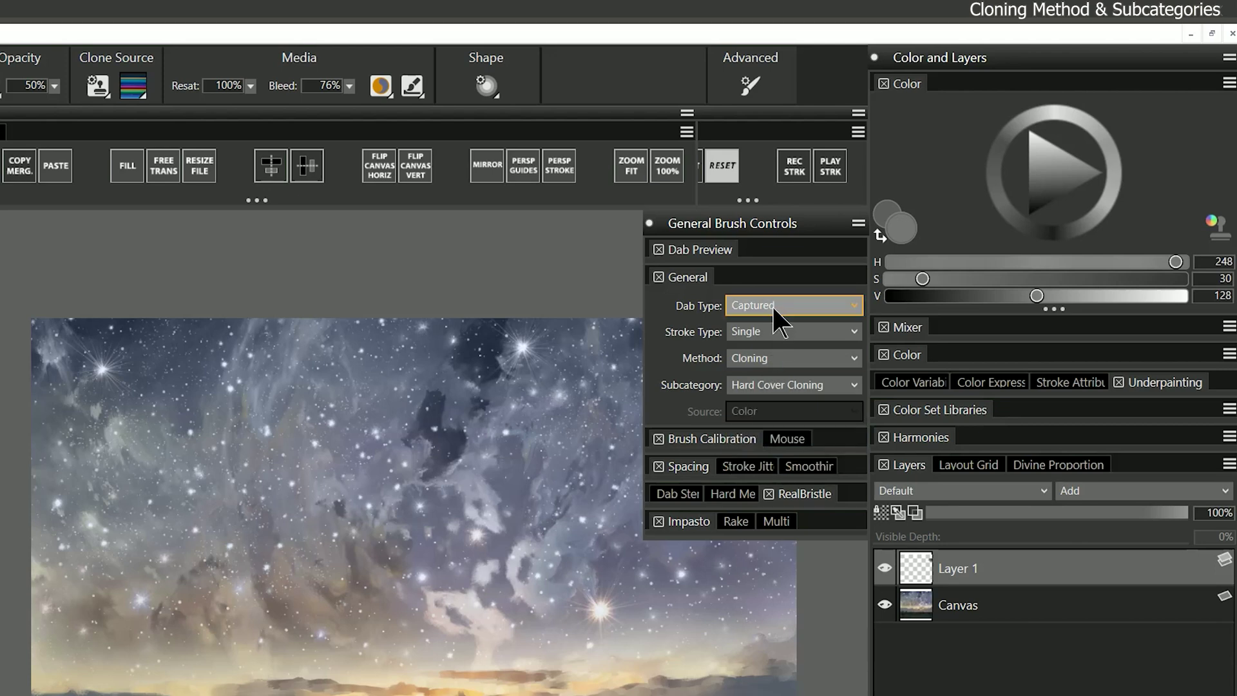
pyautogui.click(772, 304)
pyautogui.scroll(-5, 773, 451)
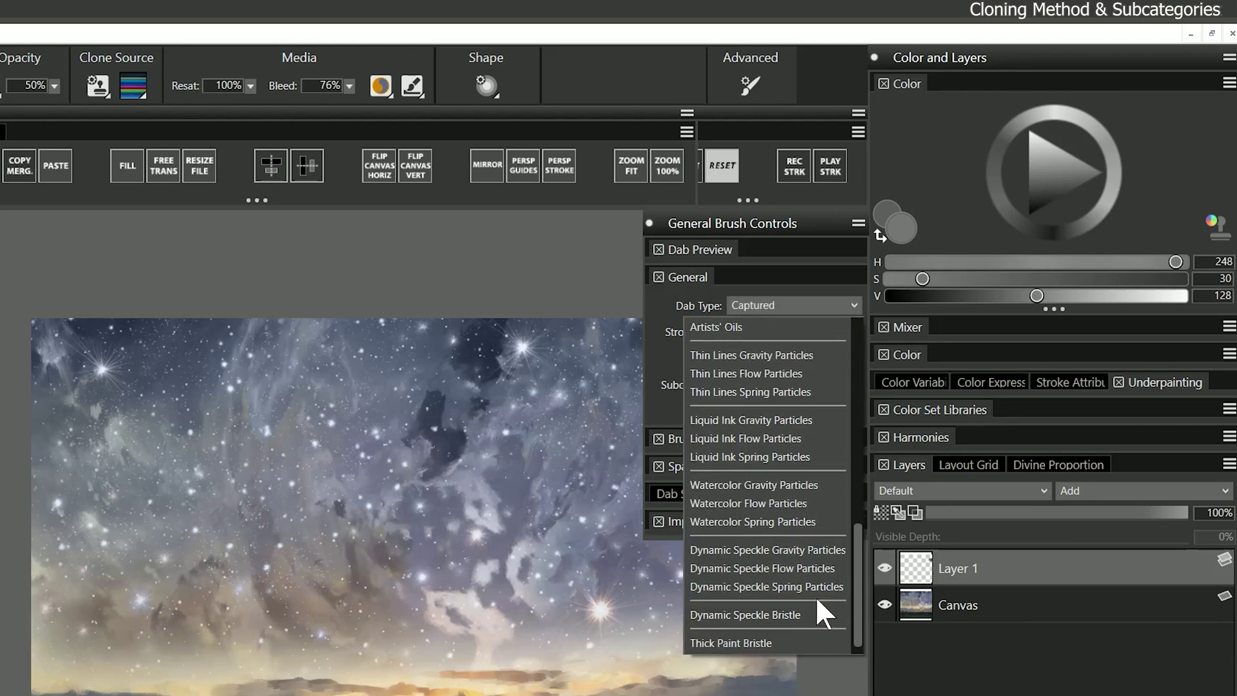
pyautogui.click(793, 617)
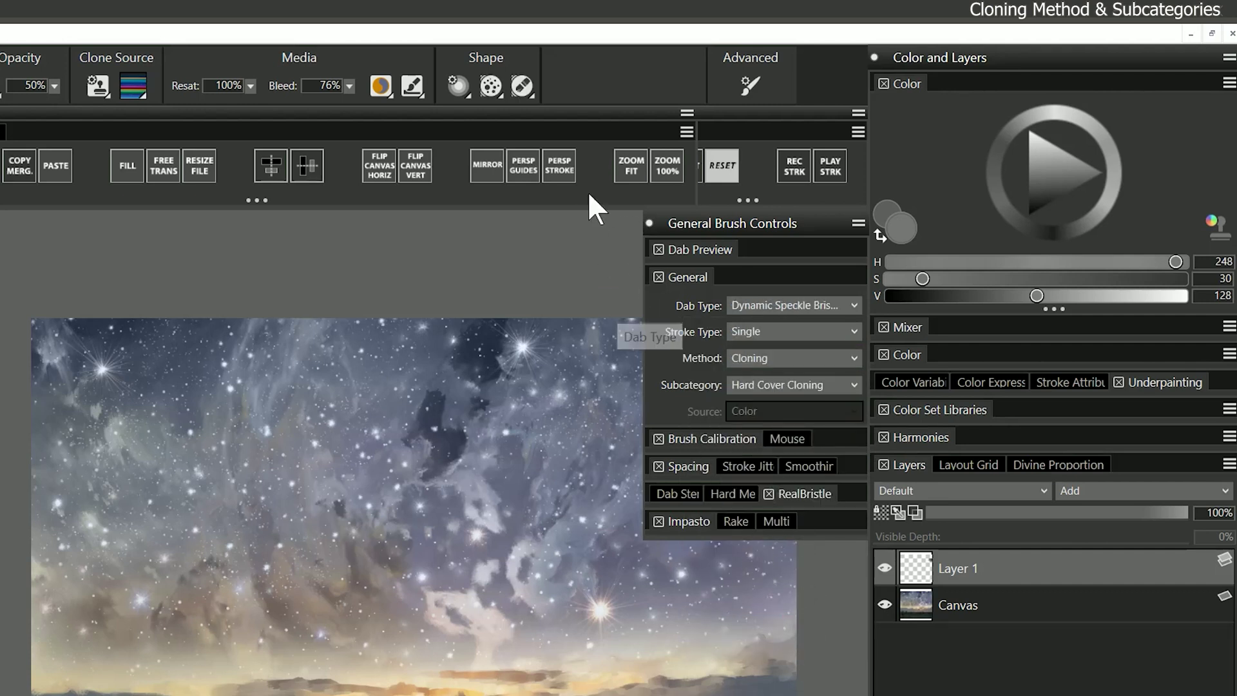
# Set the speckle Count to 2 and paint striped cloned scribbles across the sky.
pyautogui.click(490, 84)
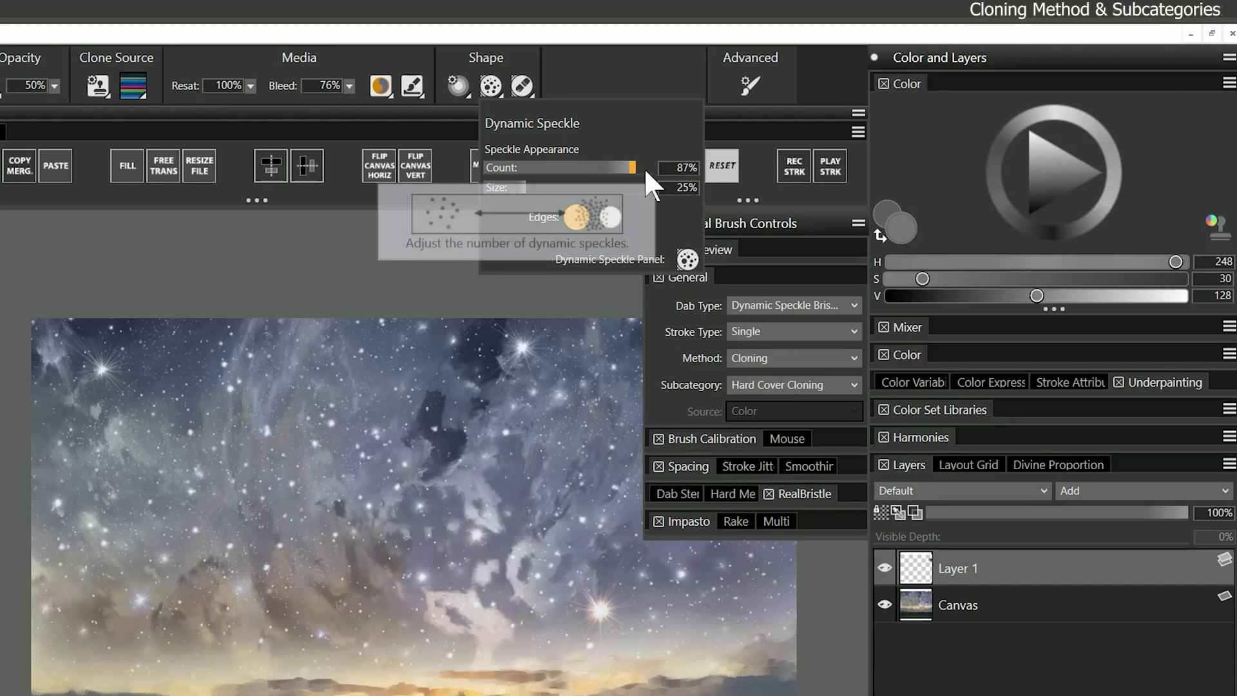
pyautogui.click(683, 168)
pyautogui.write('20')
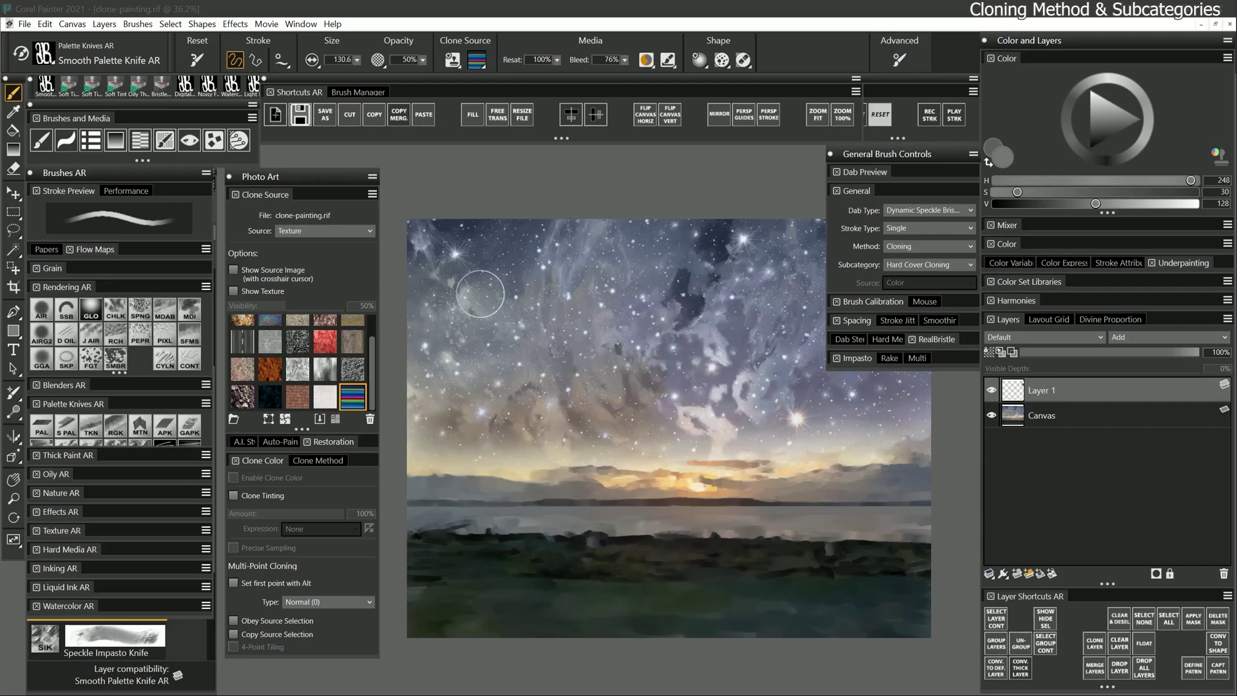
pyautogui.moveTo(482, 293)
pyautogui.mouseDown()
pyautogui.moveTo(512, 292)
pyautogui.moveTo(531, 334)
pyautogui.moveTo(546, 280)
pyautogui.moveTo(588, 322)
pyautogui.moveTo(472, 334)
pyautogui.moveTo(532, 353)
pyautogui.moveTo(585, 355)
pyautogui.mouseUp()
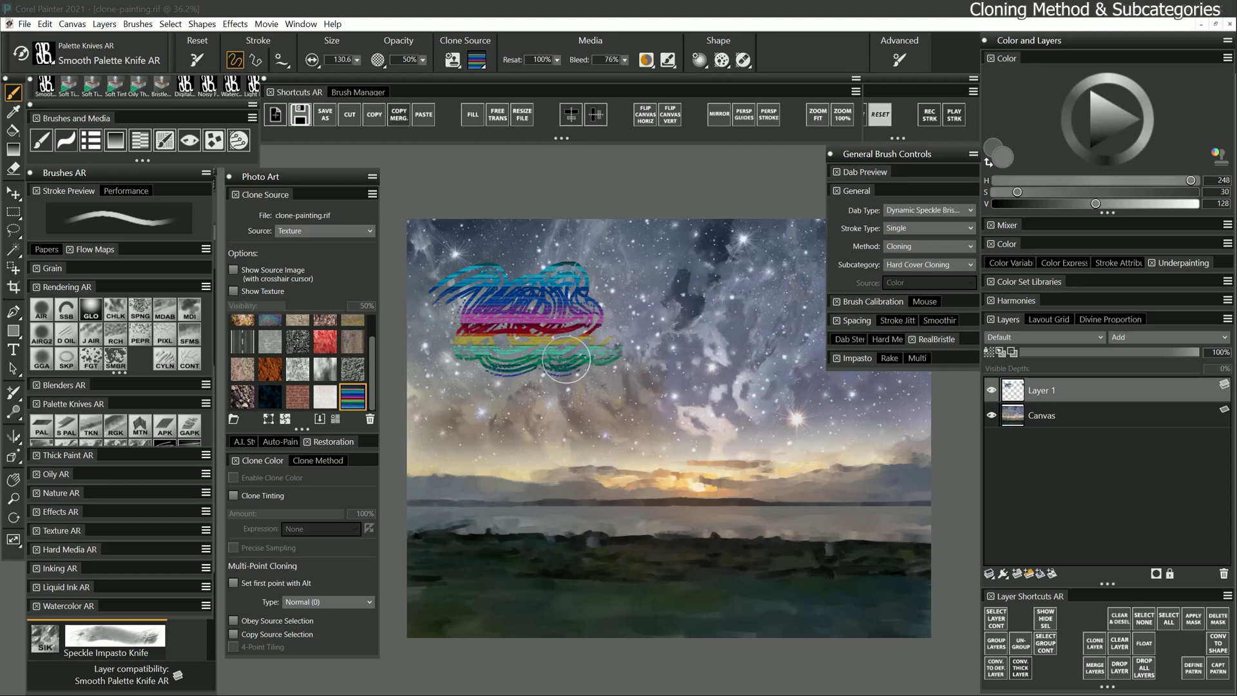
pyautogui.moveTo(529, 320)
pyautogui.mouseDown()
pyautogui.moveTo(493, 331)
pyautogui.moveTo(465, 316)
pyautogui.moveTo(578, 322)
pyautogui.moveTo(565, 300)
pyautogui.moveTo(603, 348)
pyautogui.moveTo(596, 358)
pyautogui.mouseUp()
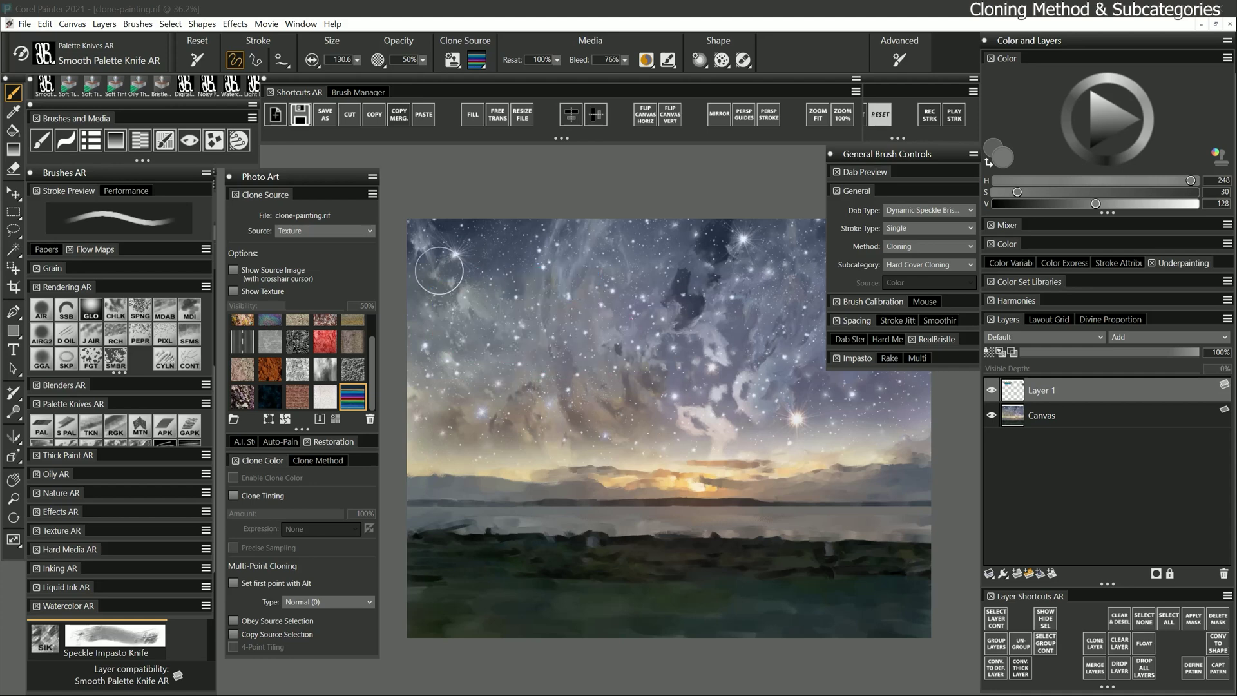
pyautogui.moveTo(428, 248)
pyautogui.mouseDown()
pyautogui.moveTo(485, 258)
pyautogui.moveTo(512, 286)
pyautogui.moveTo(571, 272)
pyautogui.moveTo(615, 277)
pyautogui.mouseUp()
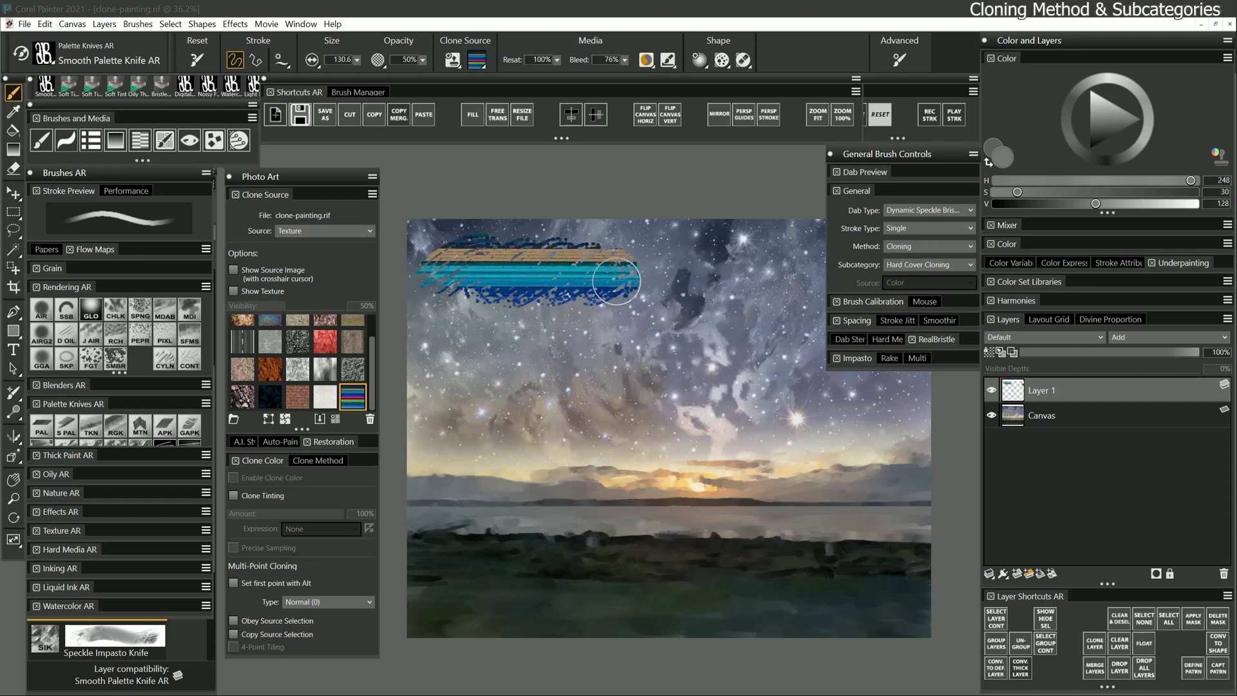
# Switch to Real Bristle Drip, enlarge it, and paint a rainbow cloned stroke below.
pyautogui.click(43, 53)
pyautogui.click(116, 306)
pyautogui.press(']')
pyautogui.press(']')
pyautogui.press(']')
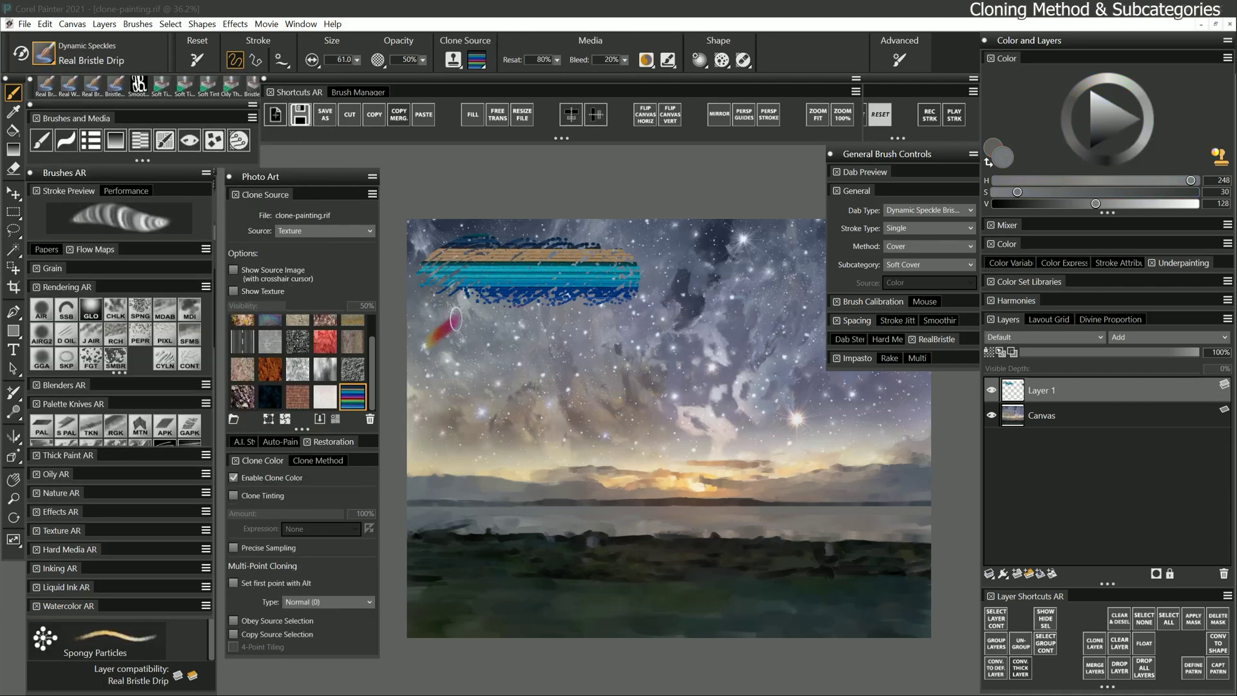
pyautogui.moveTo(441, 325)
pyautogui.mouseDown()
pyautogui.moveTo(492, 313)
pyautogui.moveTo(637, 351)
pyautogui.mouseUp()
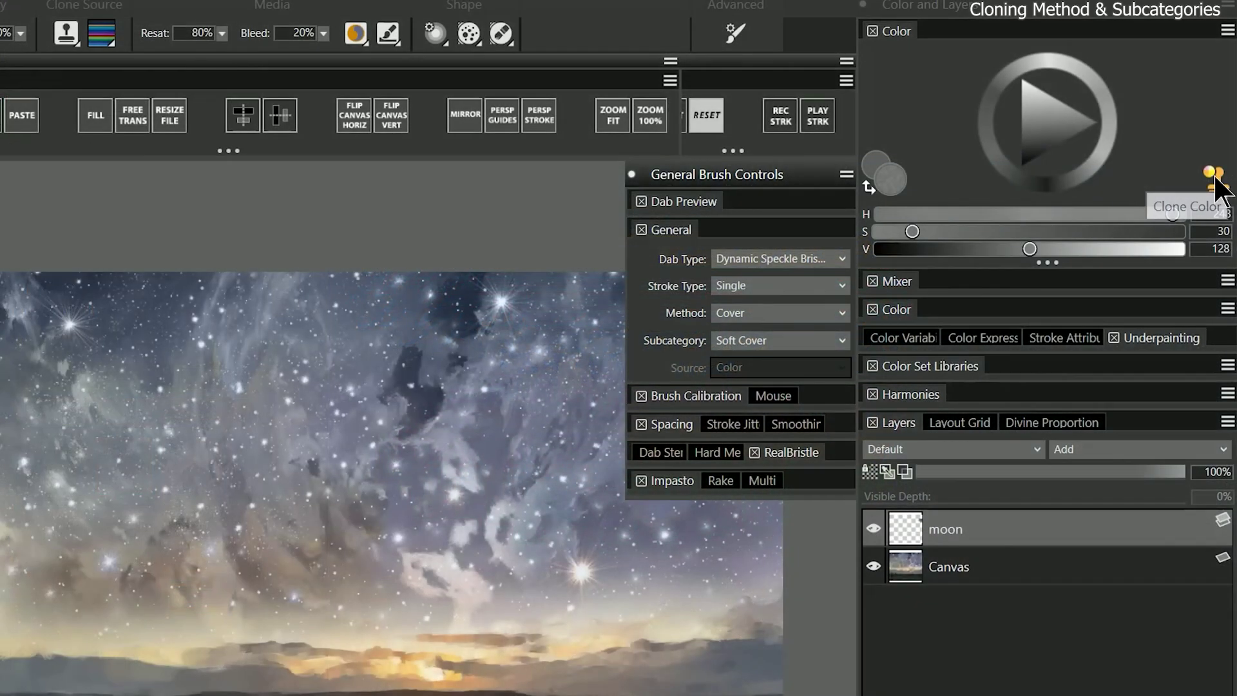
# Turn off Clone Color and set the brush method to Cloning.
pyautogui.click(1216, 180)
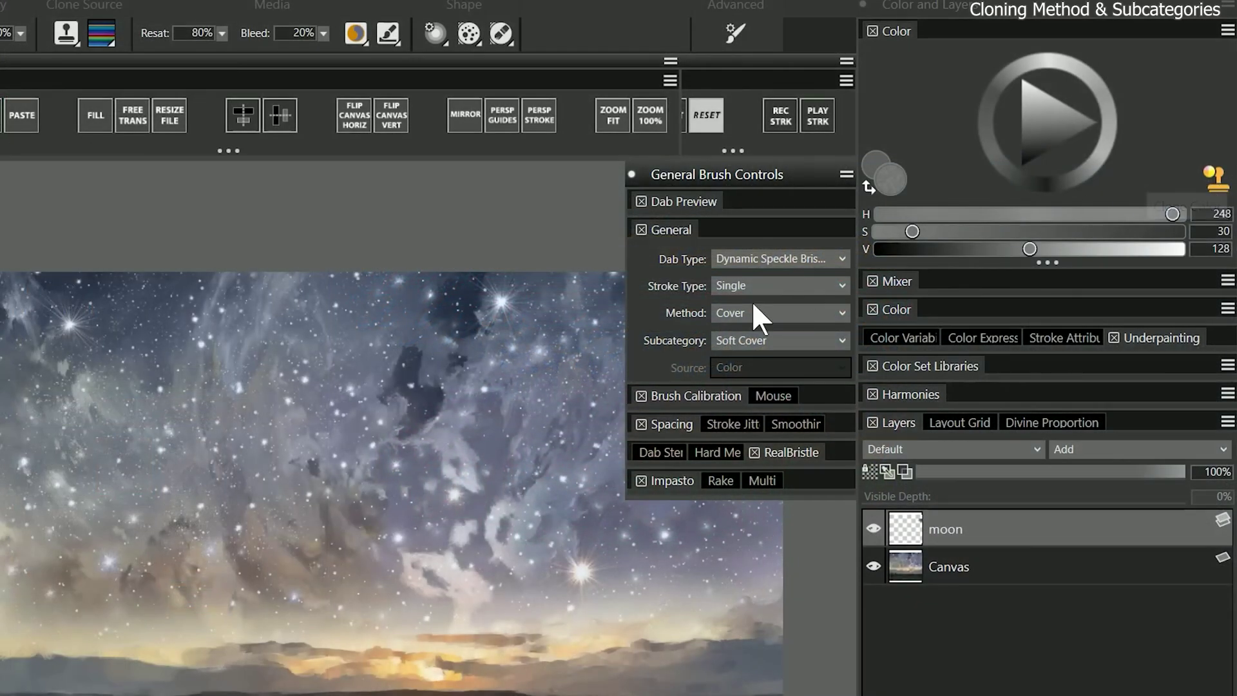
pyautogui.click(747, 311)
pyautogui.click(740, 429)
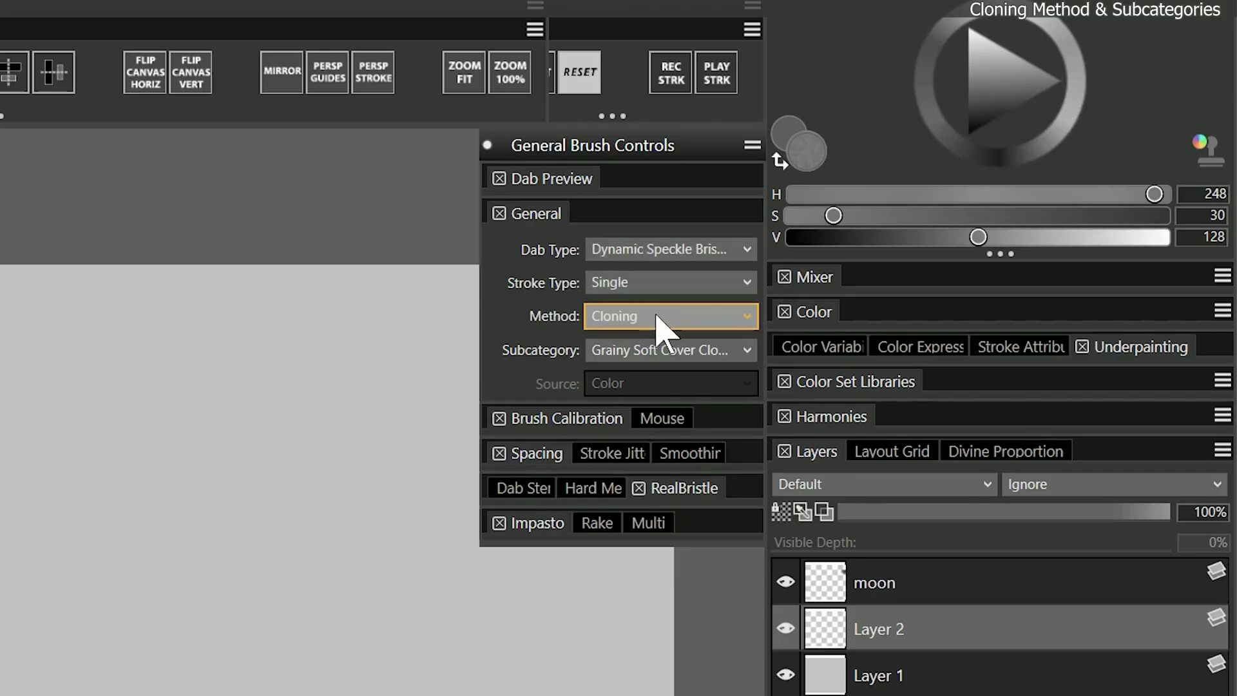
# Paint a rusty Thick Paint Bristle dab with Cover method and Clone Color, then raise Visible Depth.
pyautogui.click(921, 246)
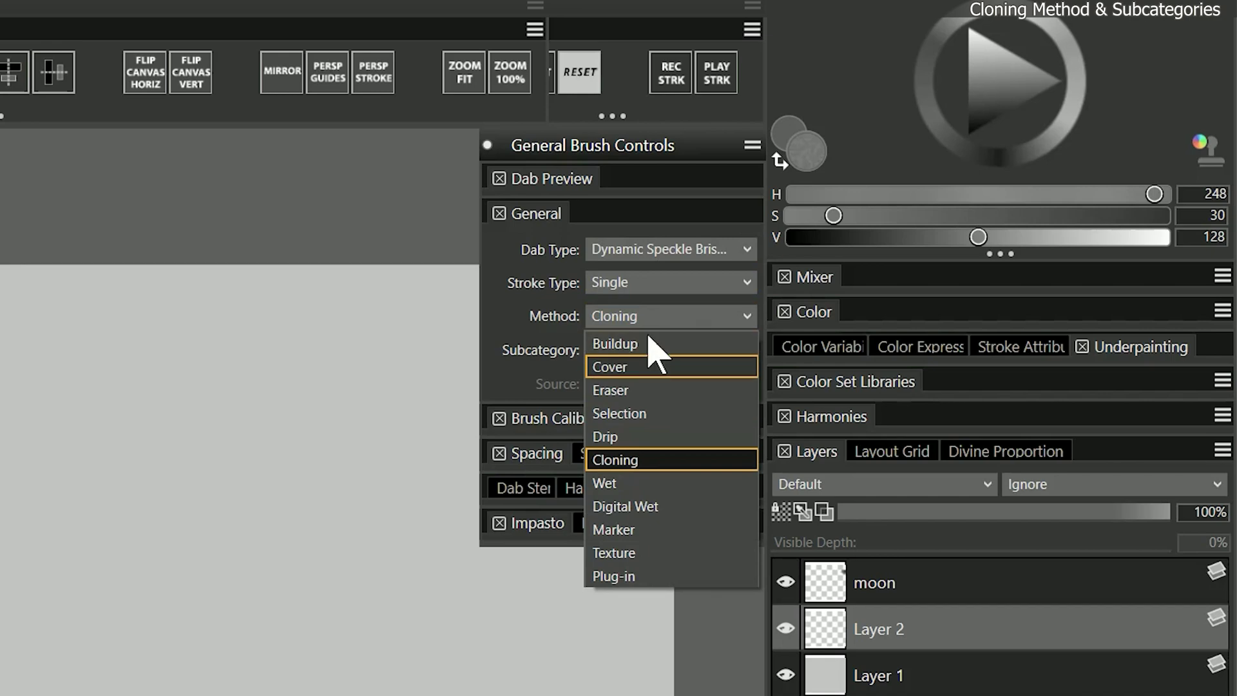
pyautogui.click(919, 269)
pyautogui.click(667, 252)
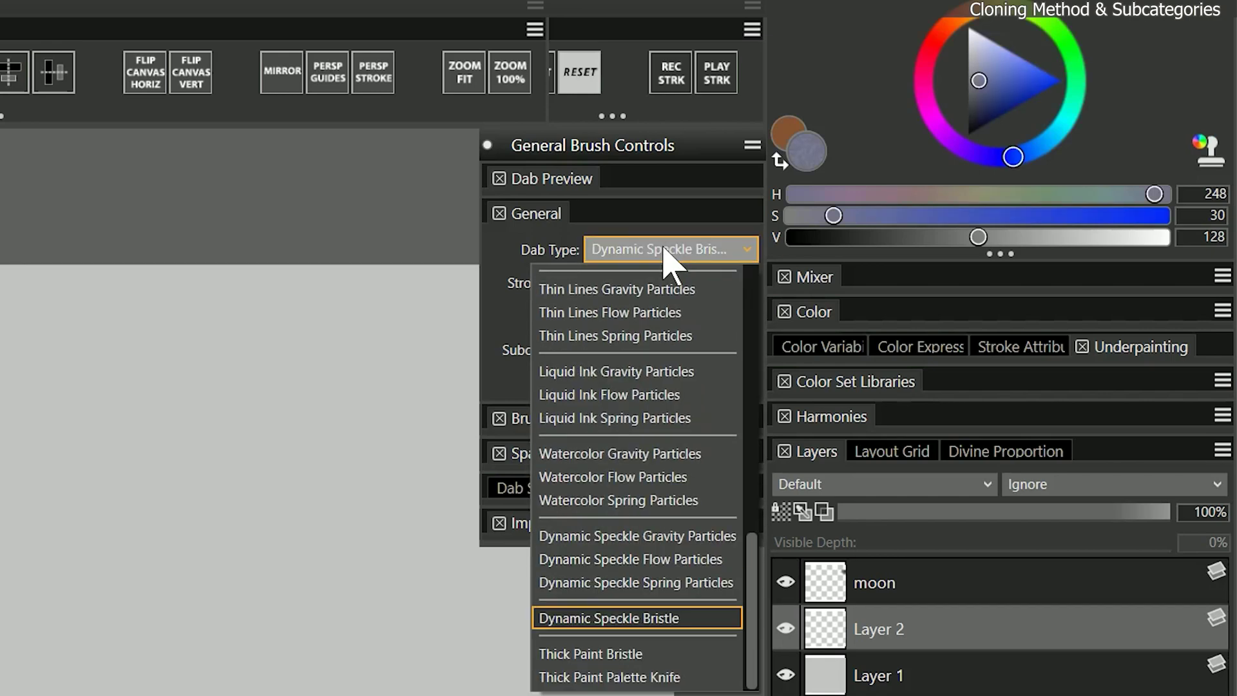
pyautogui.click(635, 651)
pyautogui.click(1204, 149)
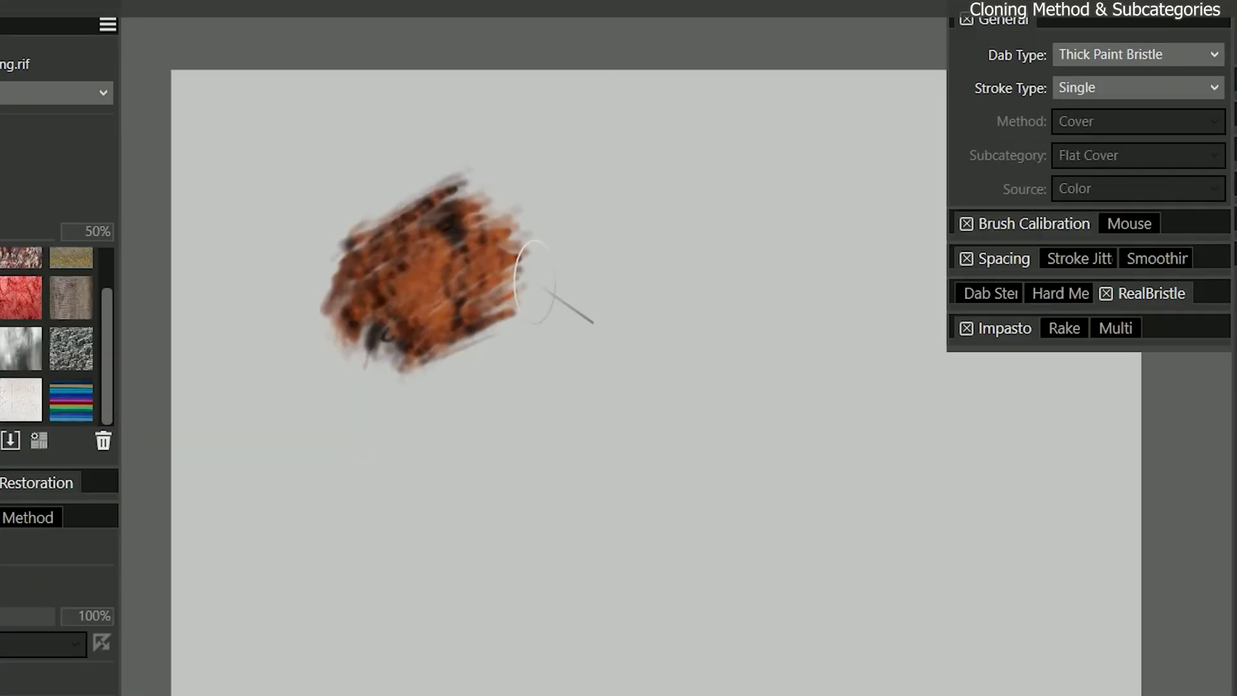
pyautogui.moveTo(531, 283)
pyautogui.mouseDown()
pyautogui.moveTo(456, 357)
pyautogui.moveTo(330, 260)
pyautogui.moveTo(354, 221)
pyautogui.moveTo(425, 192)
pyautogui.moveTo(435, 232)
pyautogui.moveTo(391, 329)
pyautogui.moveTo(509, 352)
pyautogui.moveTo(564, 332)
pyautogui.moveTo(498, 236)
pyautogui.moveTo(526, 264)
pyautogui.moveTo(537, 245)
pyautogui.moveTo(546, 304)
pyautogui.moveTo(565, 321)
pyautogui.moveTo(549, 363)
pyautogui.mouseUp()
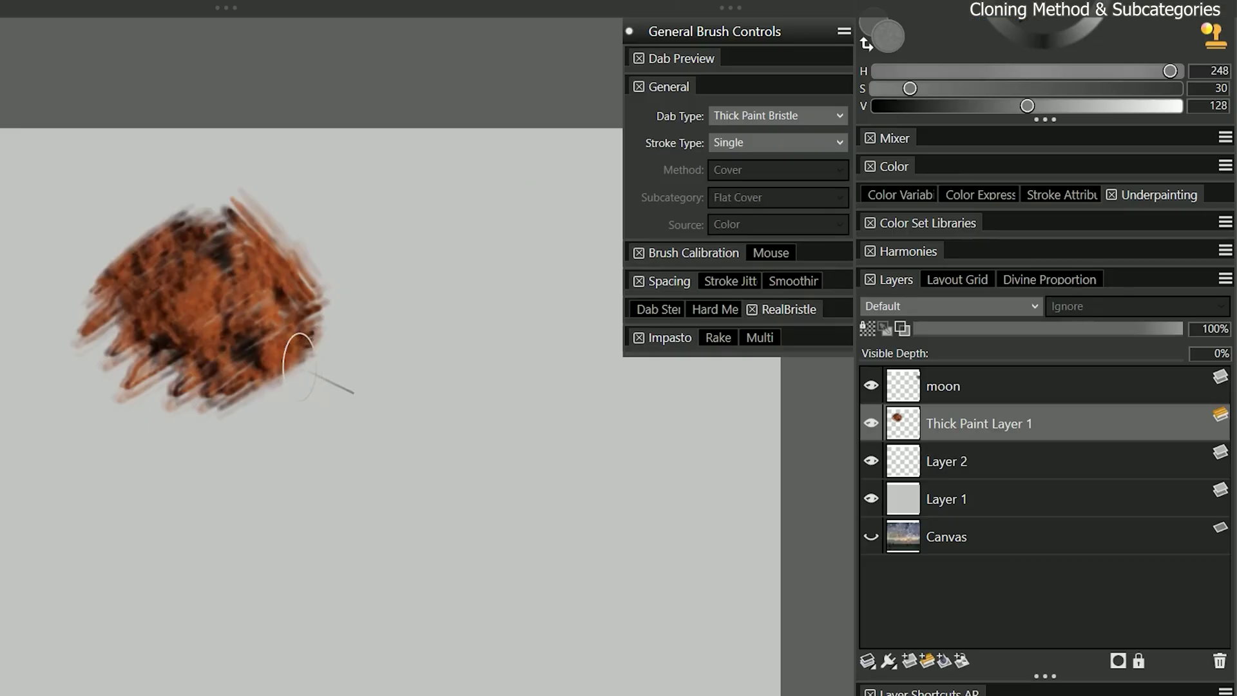
pyautogui.moveTo(934, 353); pyautogui.dragTo(1121, 353)
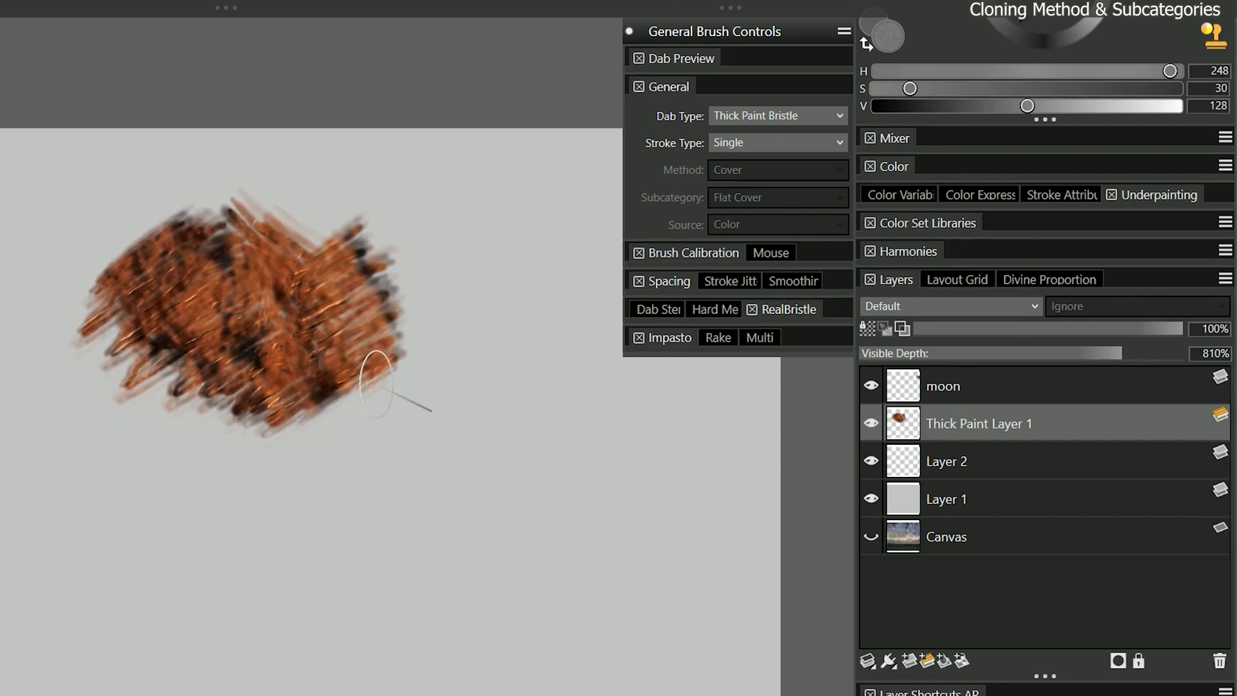
# Switch the dab type to Watercolor Flow Particles and paint a faint stroke beside it.
pyautogui.click(775, 115)
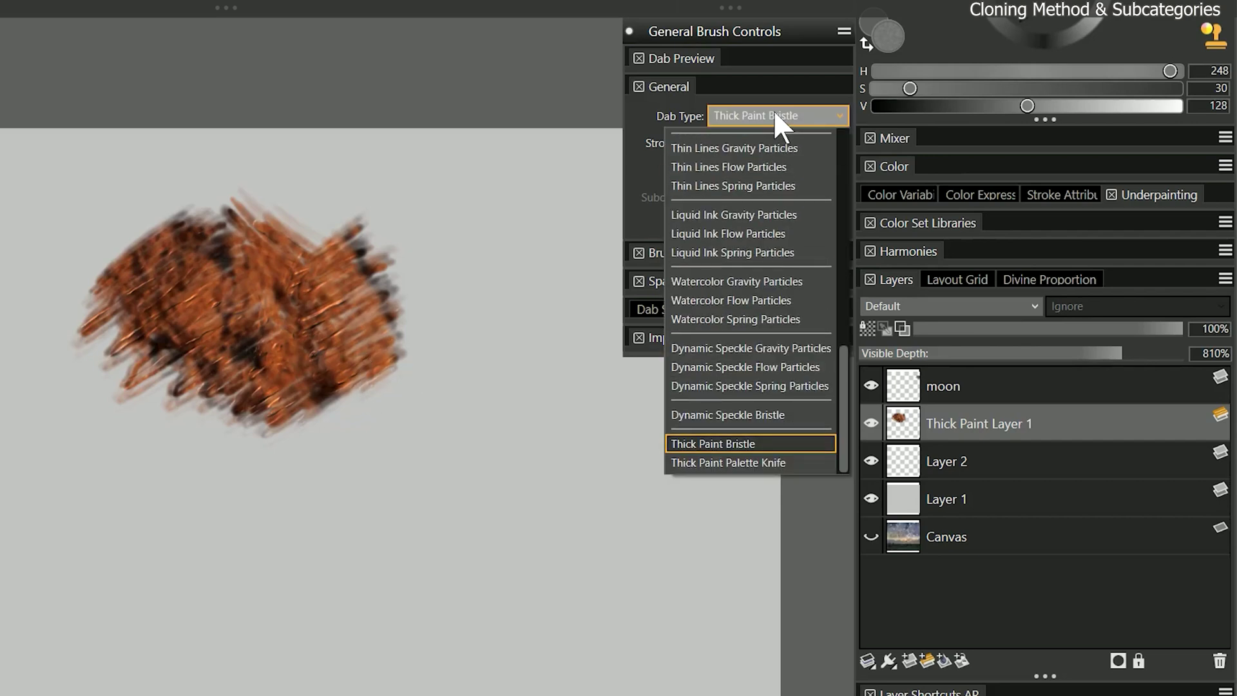
pyautogui.click(730, 300)
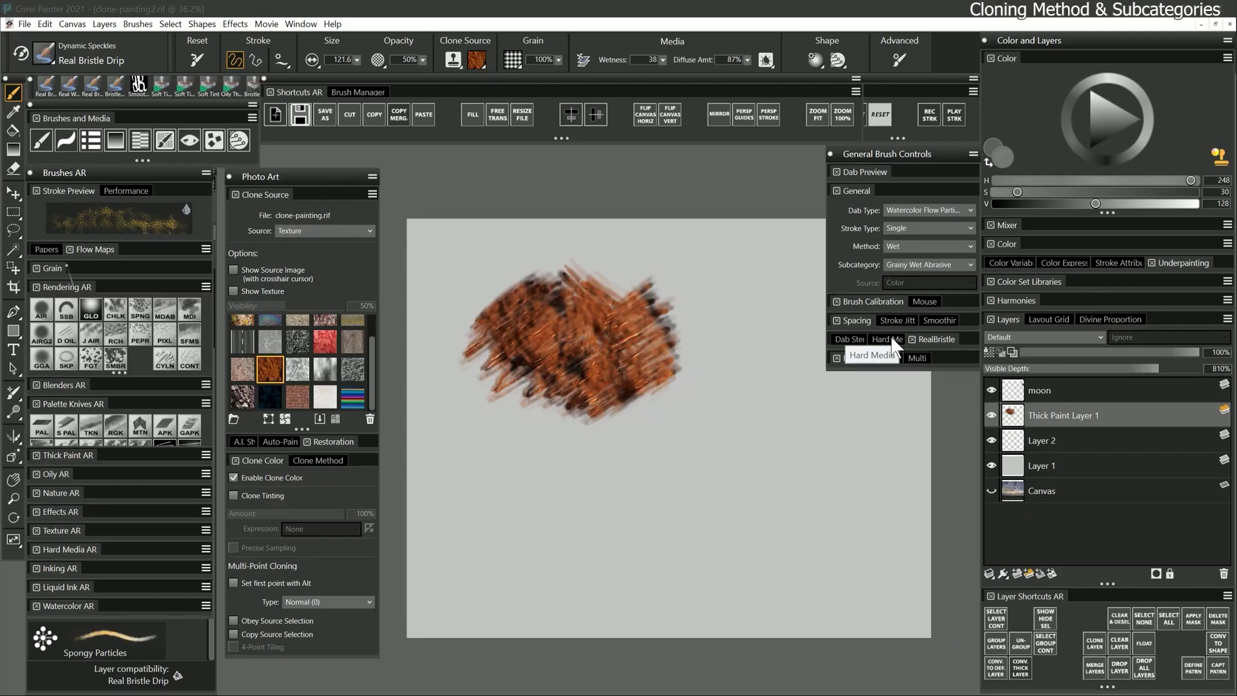
pyautogui.moveTo(738, 355); pyautogui.dragTo(706, 416)
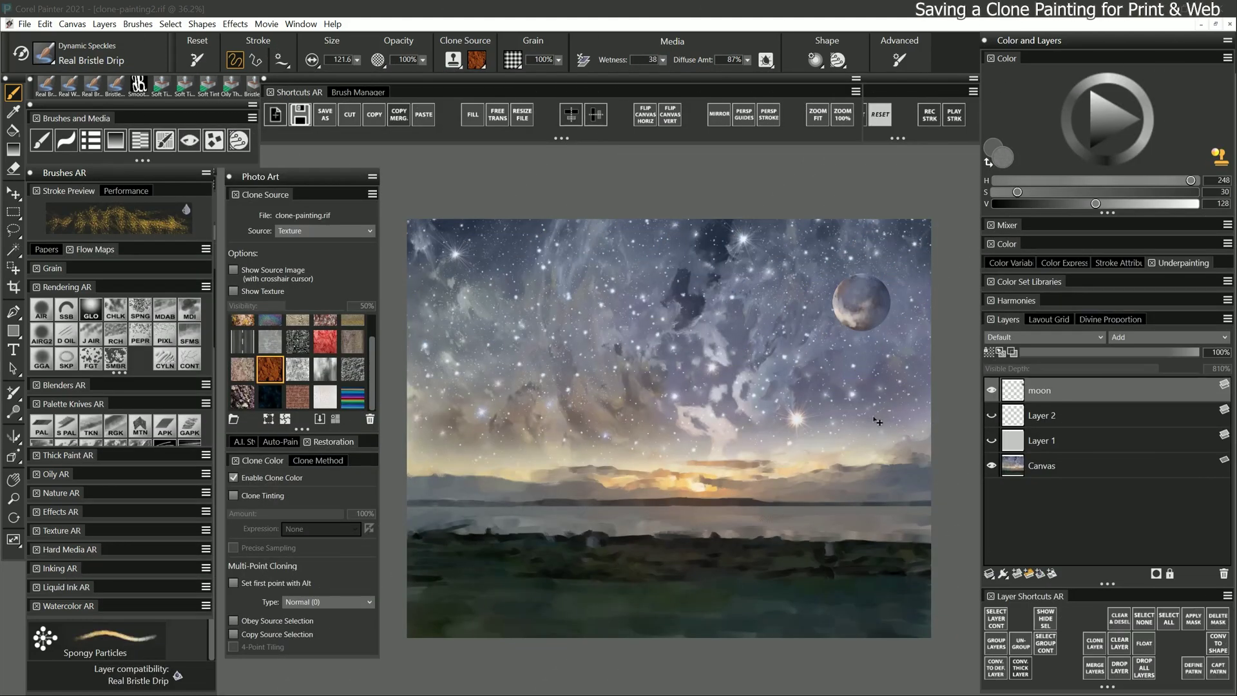
# Save the painting as clone-painting2 and set the clone Source to Embedded Image.
pyautogui.click(322, 116)
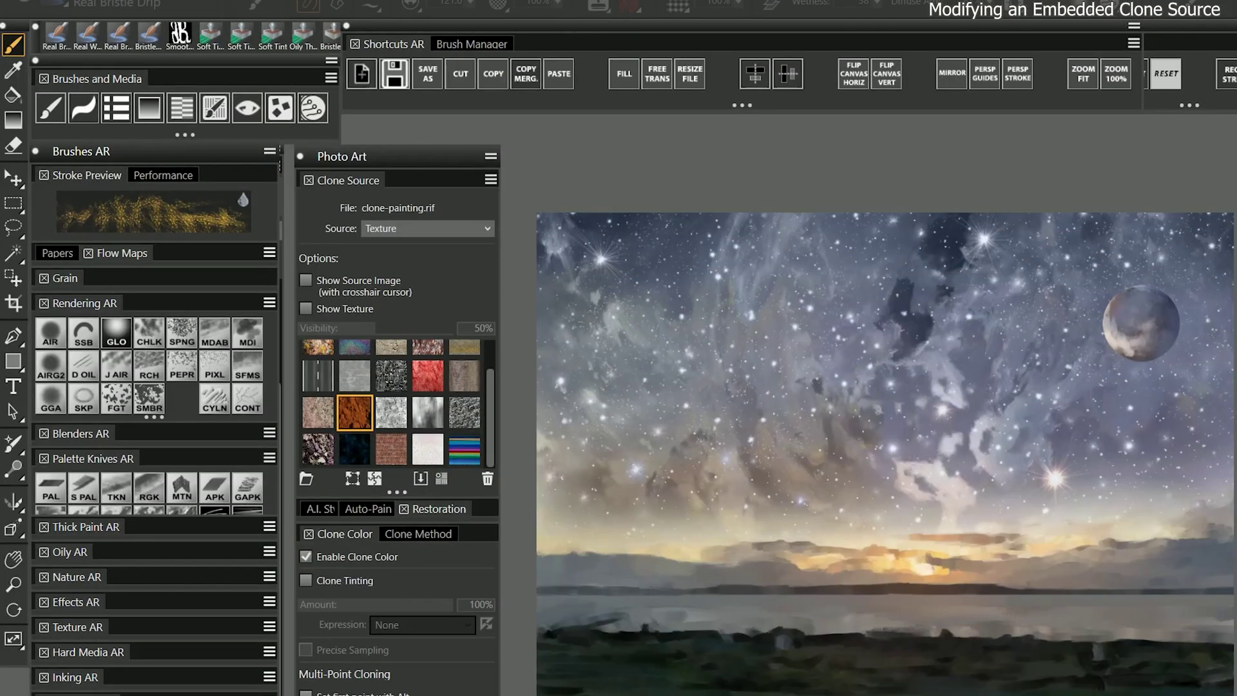
pyautogui.click(426, 228)
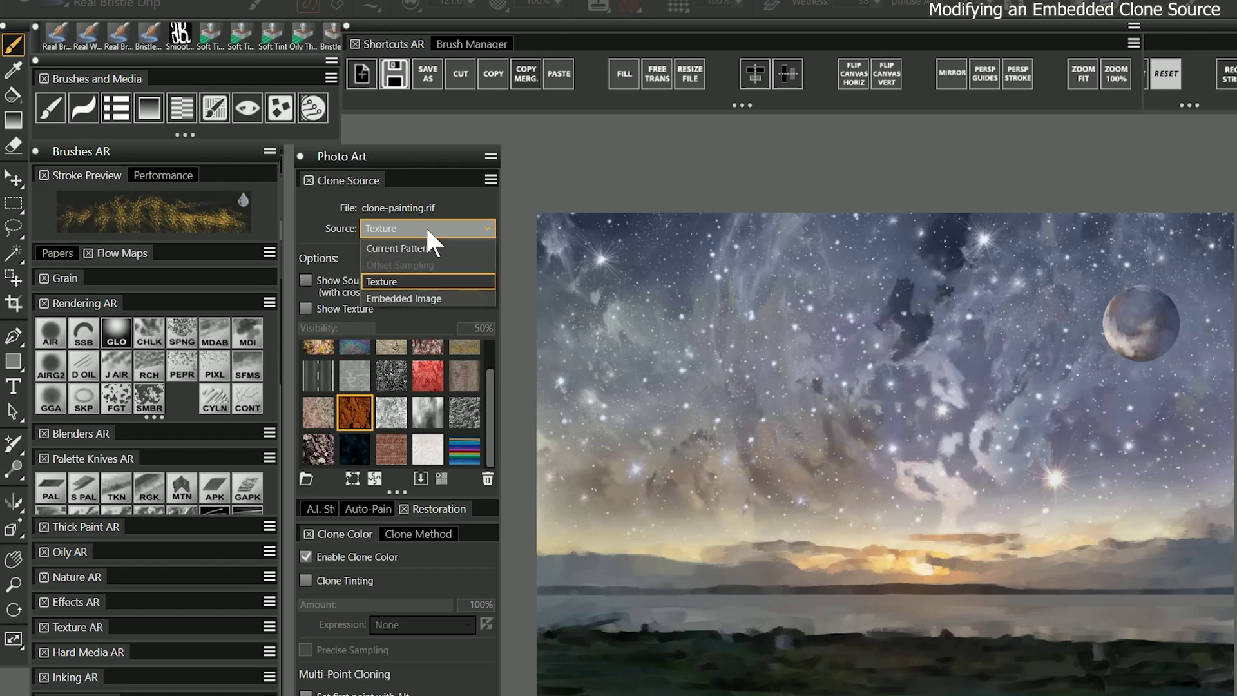
pyautogui.click(420, 294)
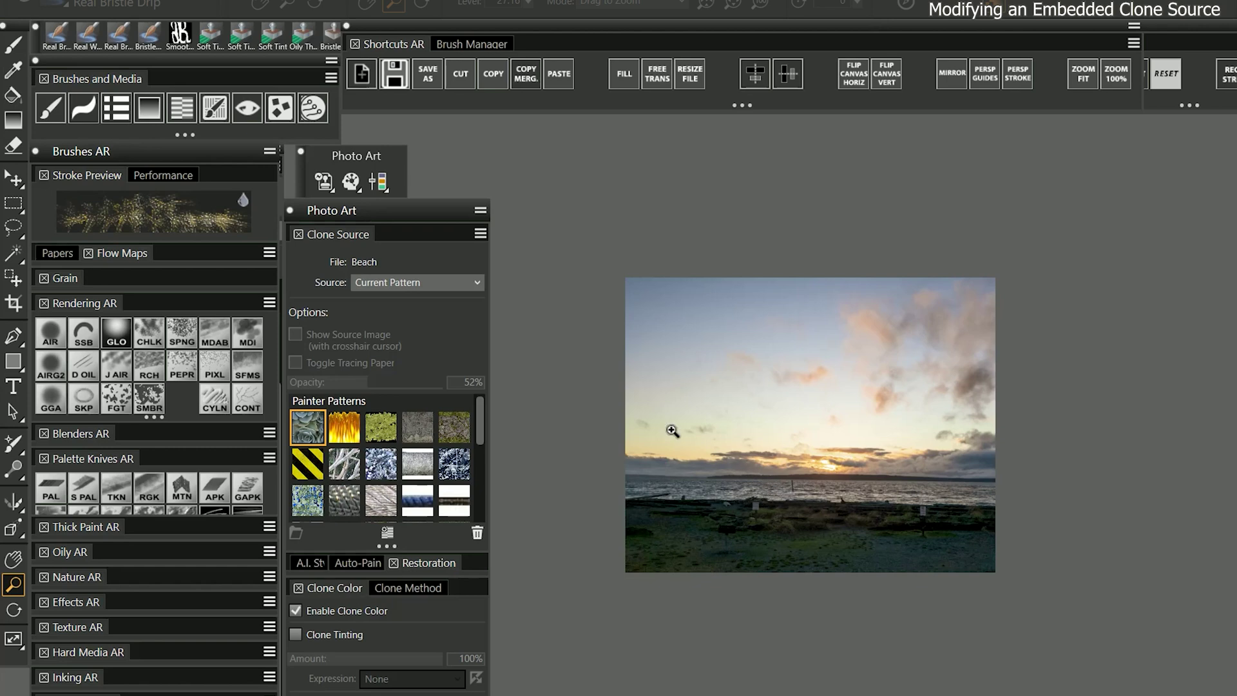
# Edit the embedded Beach source image, applying a -19% Hue Shift toward pink.
pyautogui.click(378, 181)
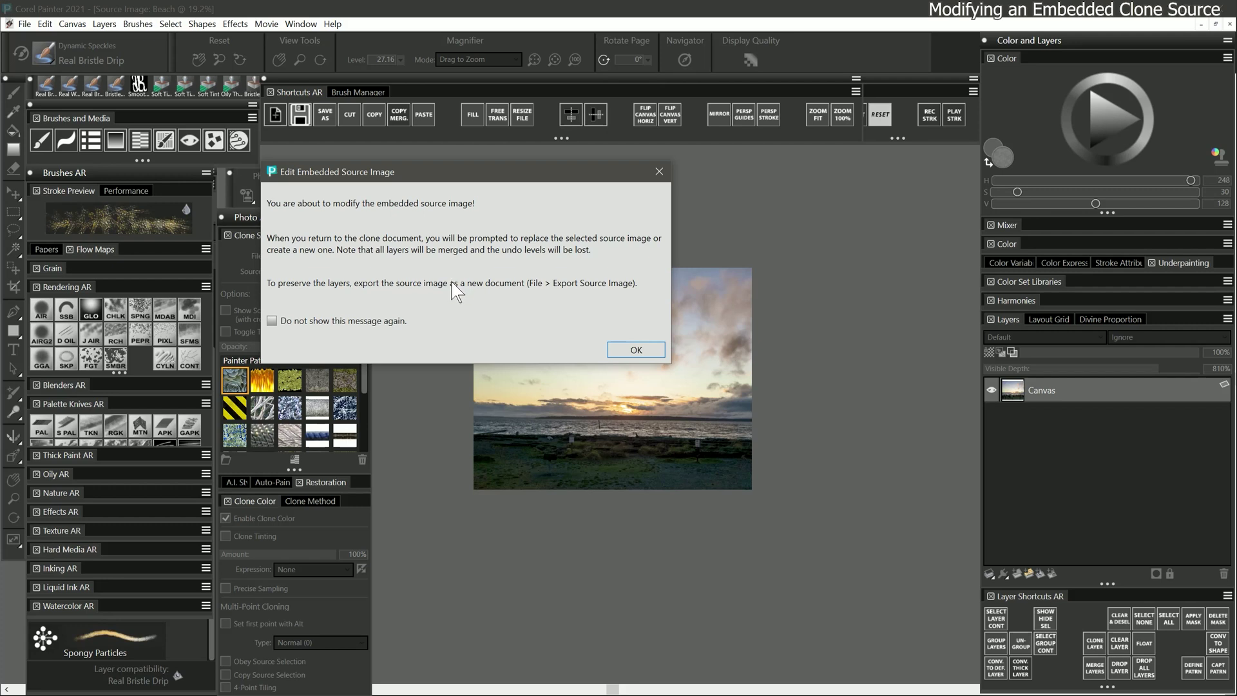
pyautogui.click(629, 349)
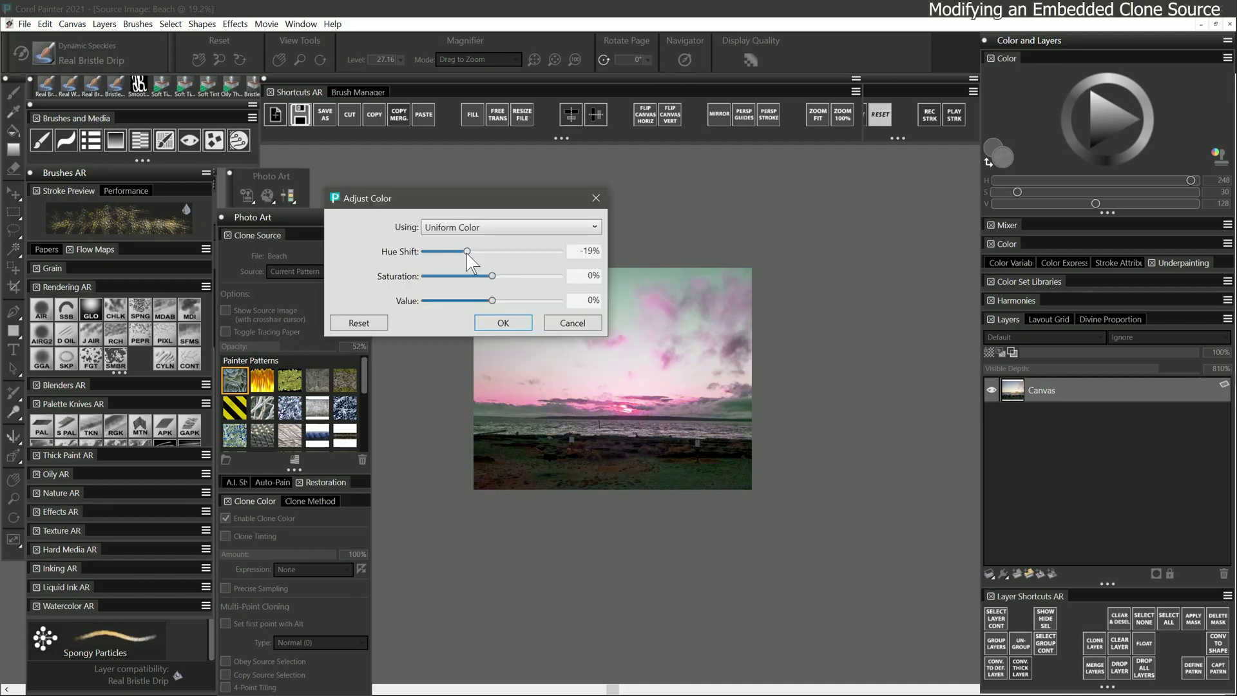
pyautogui.click(505, 322)
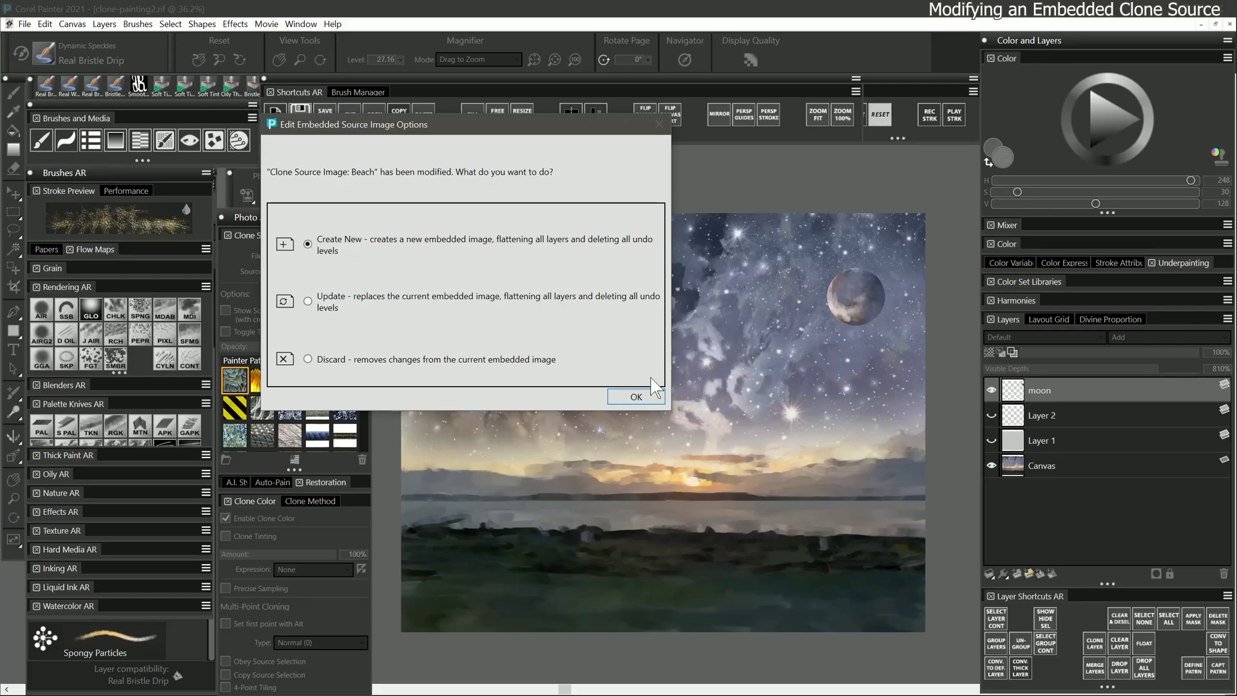
# Keep the edit as new source Beach 002, open it, check Export Source Image, and toggle Tracing Paper.
pyautogui.click(895, 545)
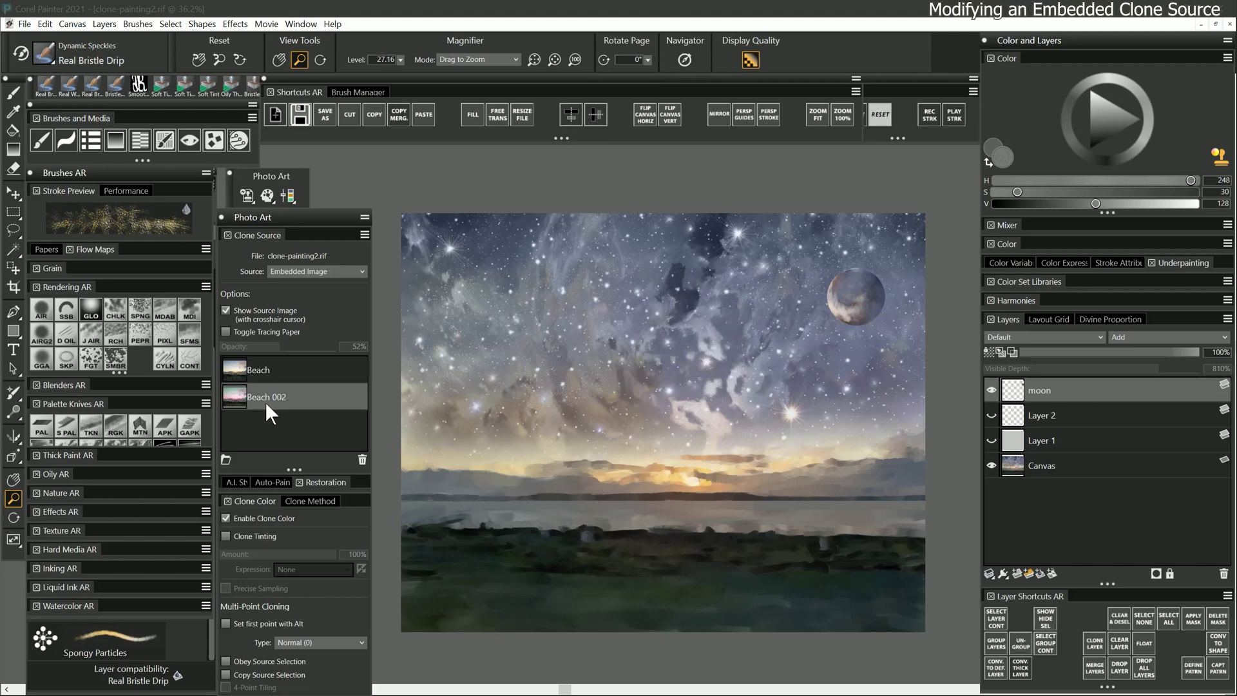
pyautogui.doubleClick(264, 403)
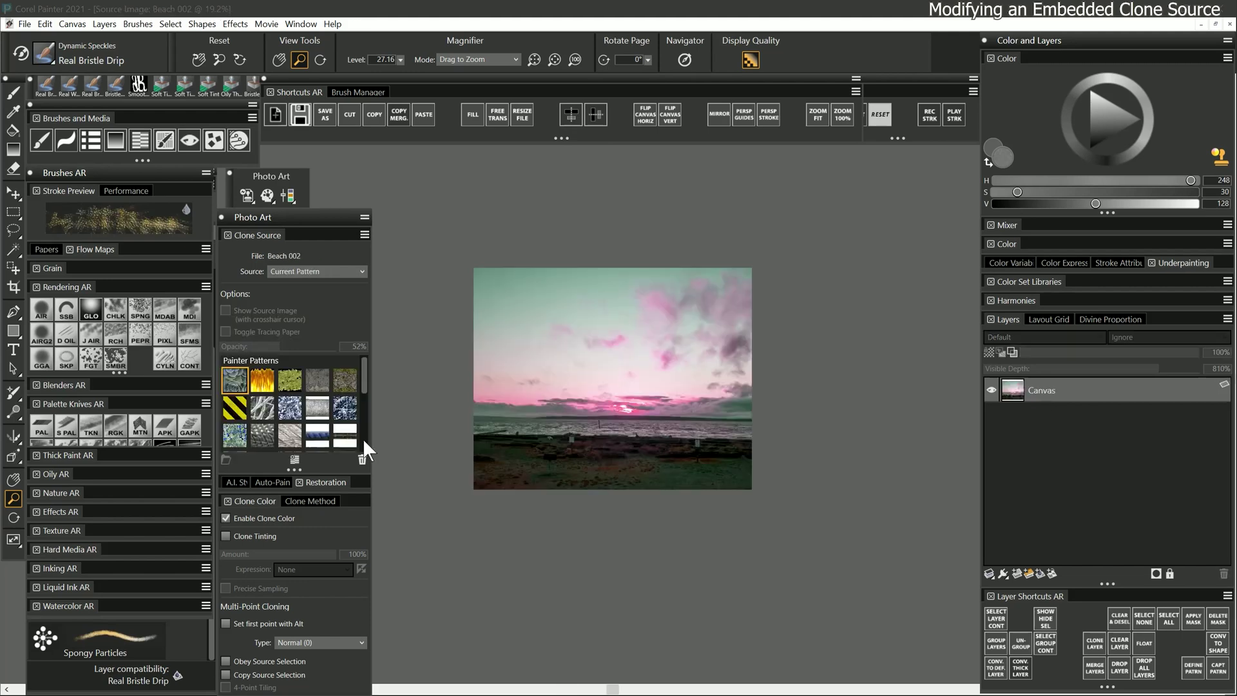
pyautogui.click(23, 24)
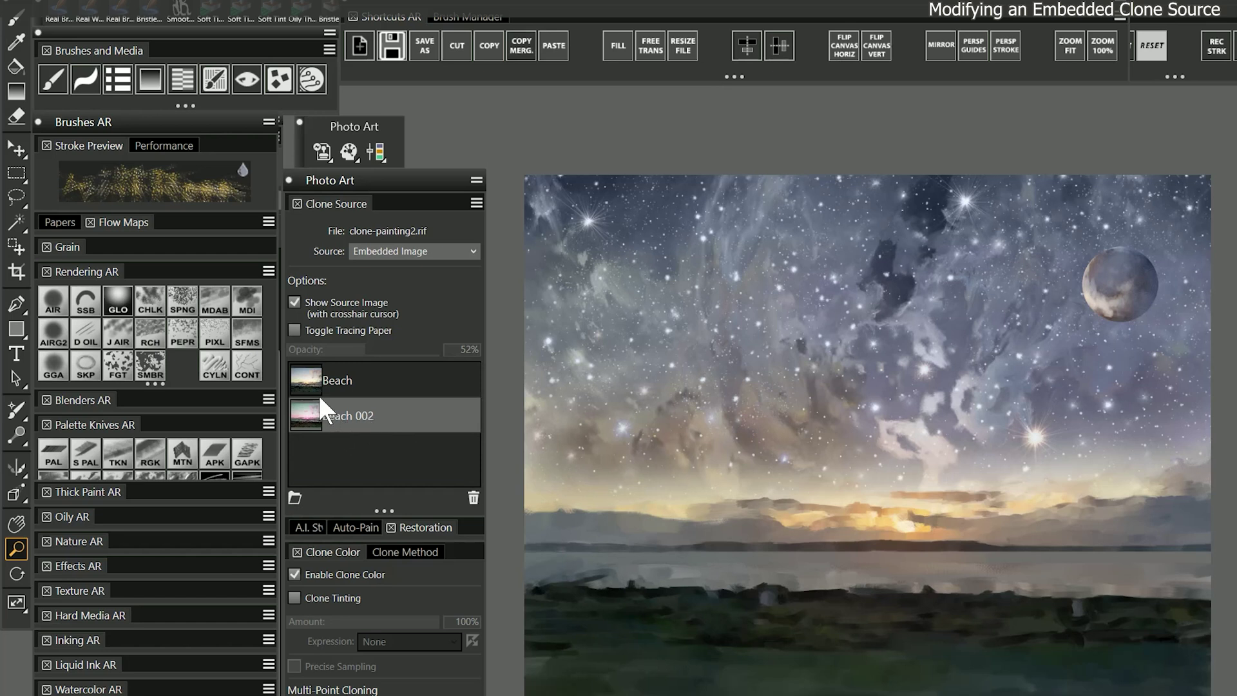
pyautogui.click(294, 330)
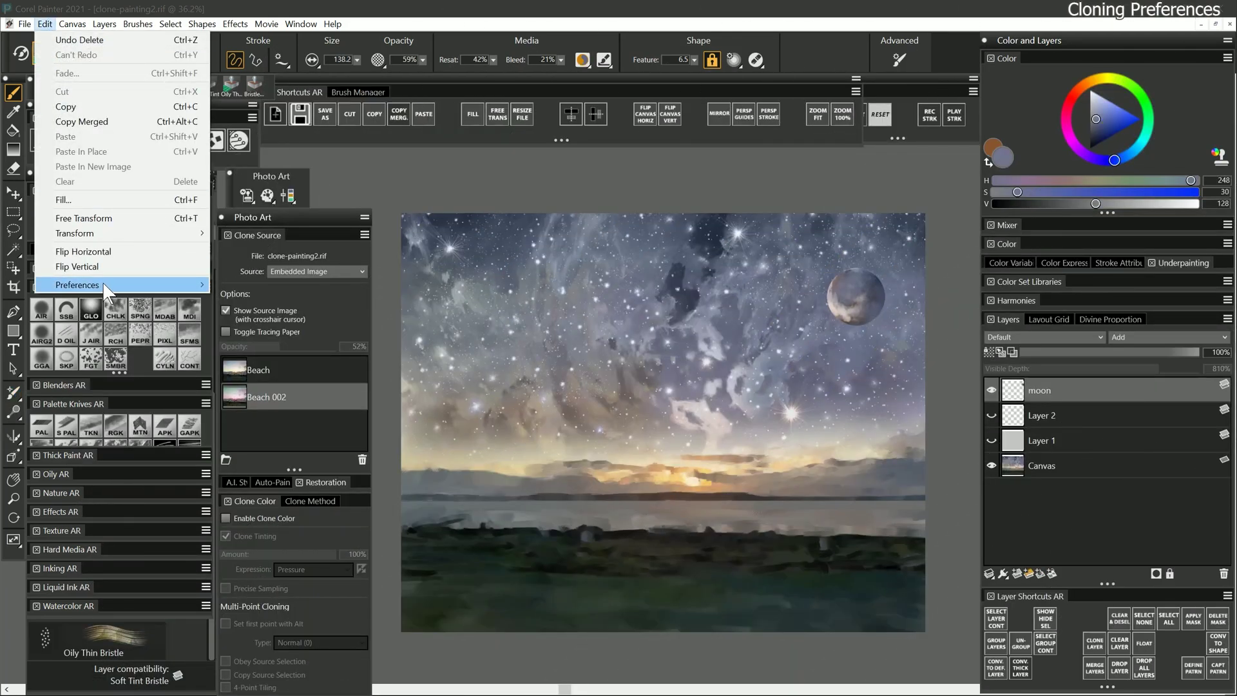
# Open the Cloning page of Edit > Preferences.
pyautogui.moveTo(203, 284)
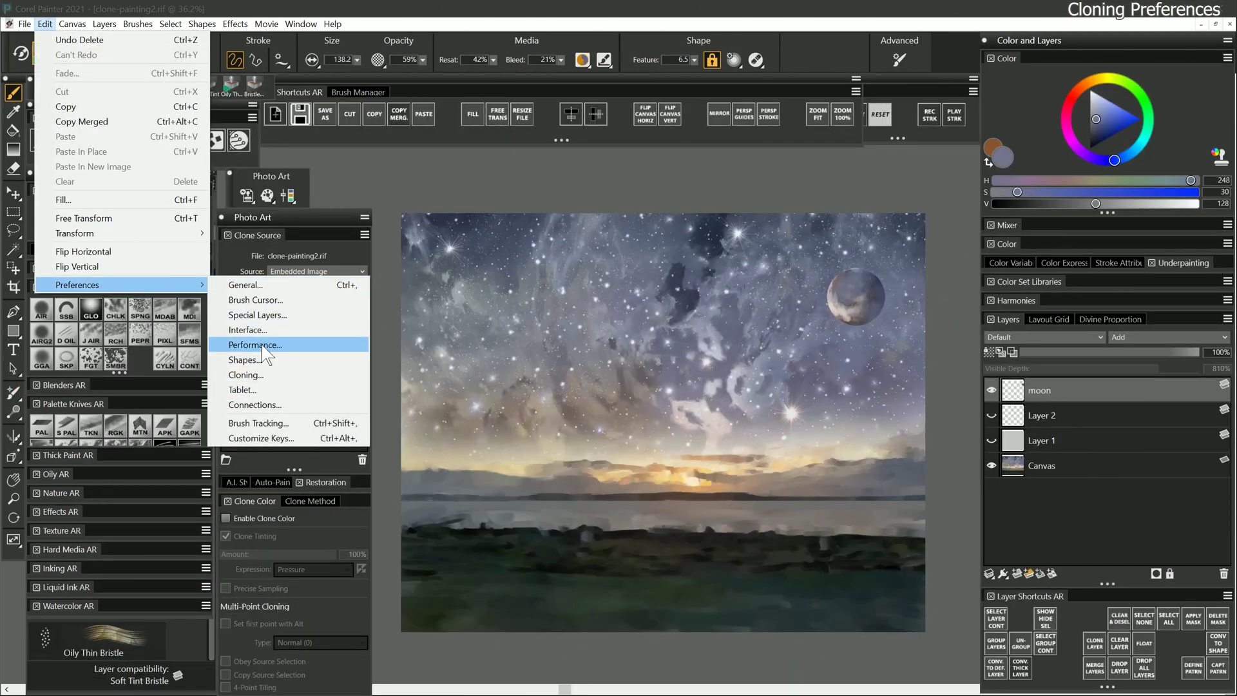
pyautogui.click(245, 375)
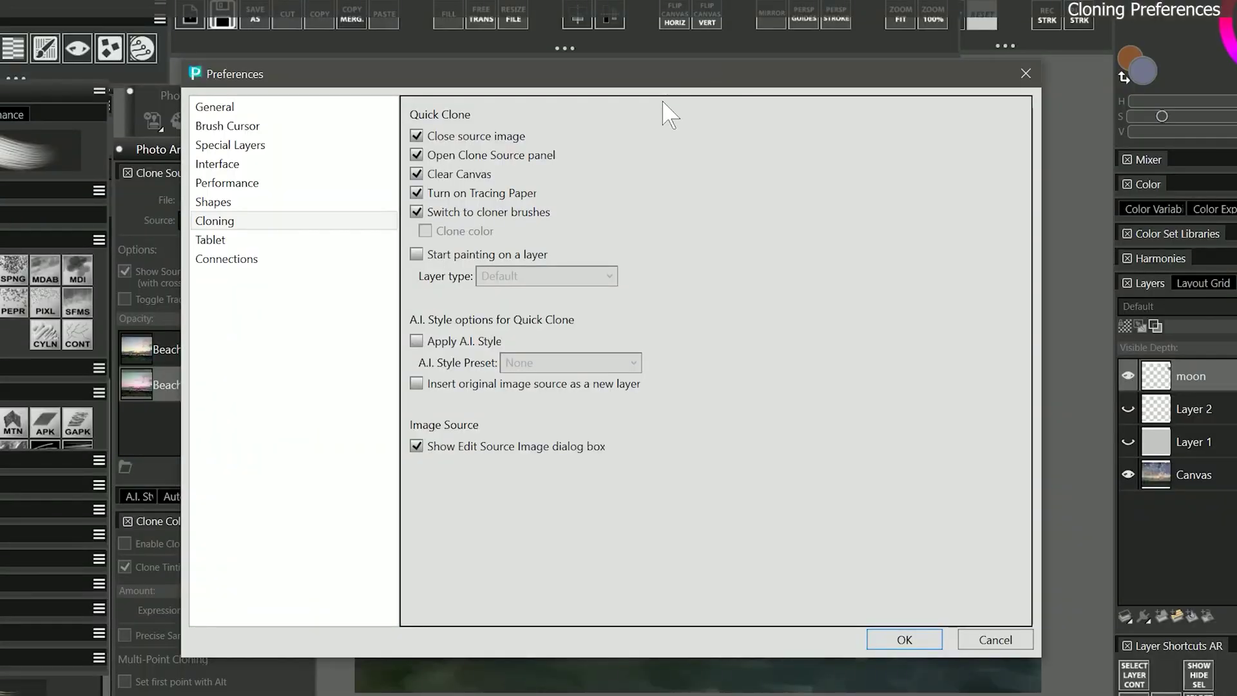